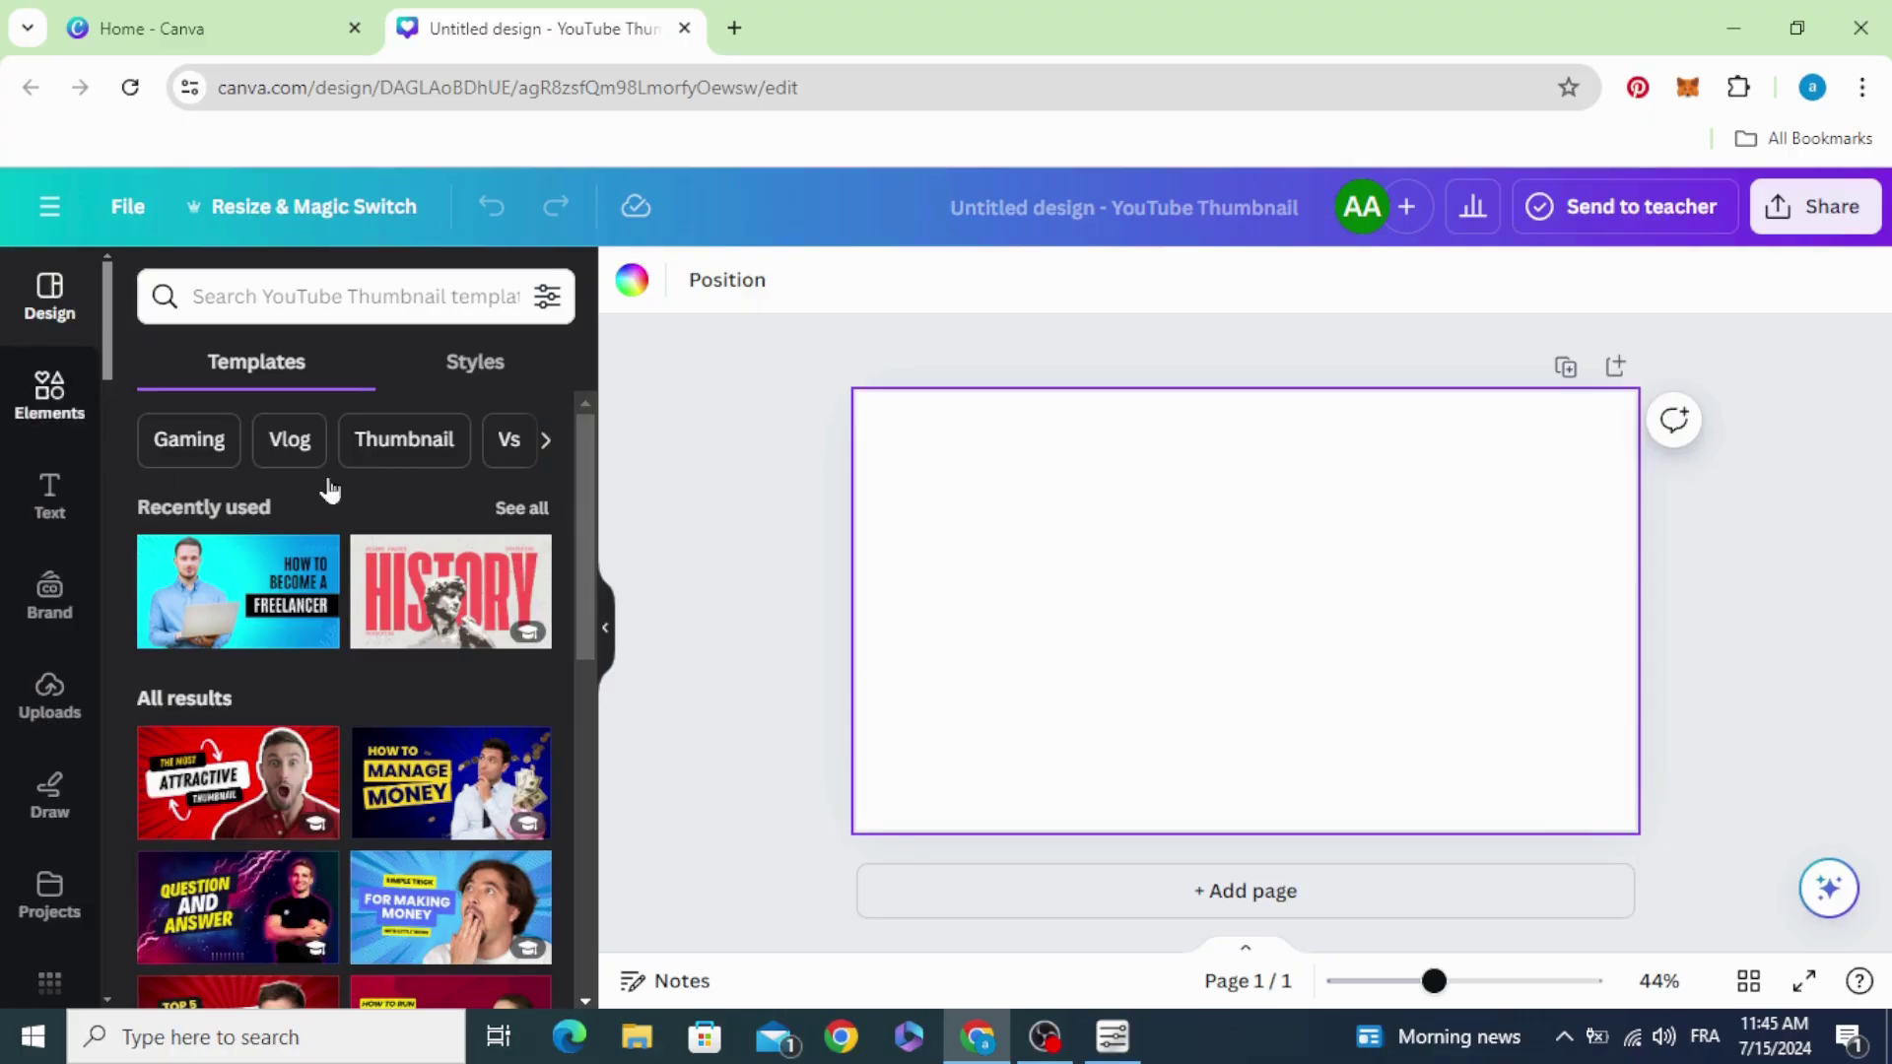
# Step: Add a square from Shapes and stretch it into a wide rectangle centred across the page
pyautogui.click(40, 402)
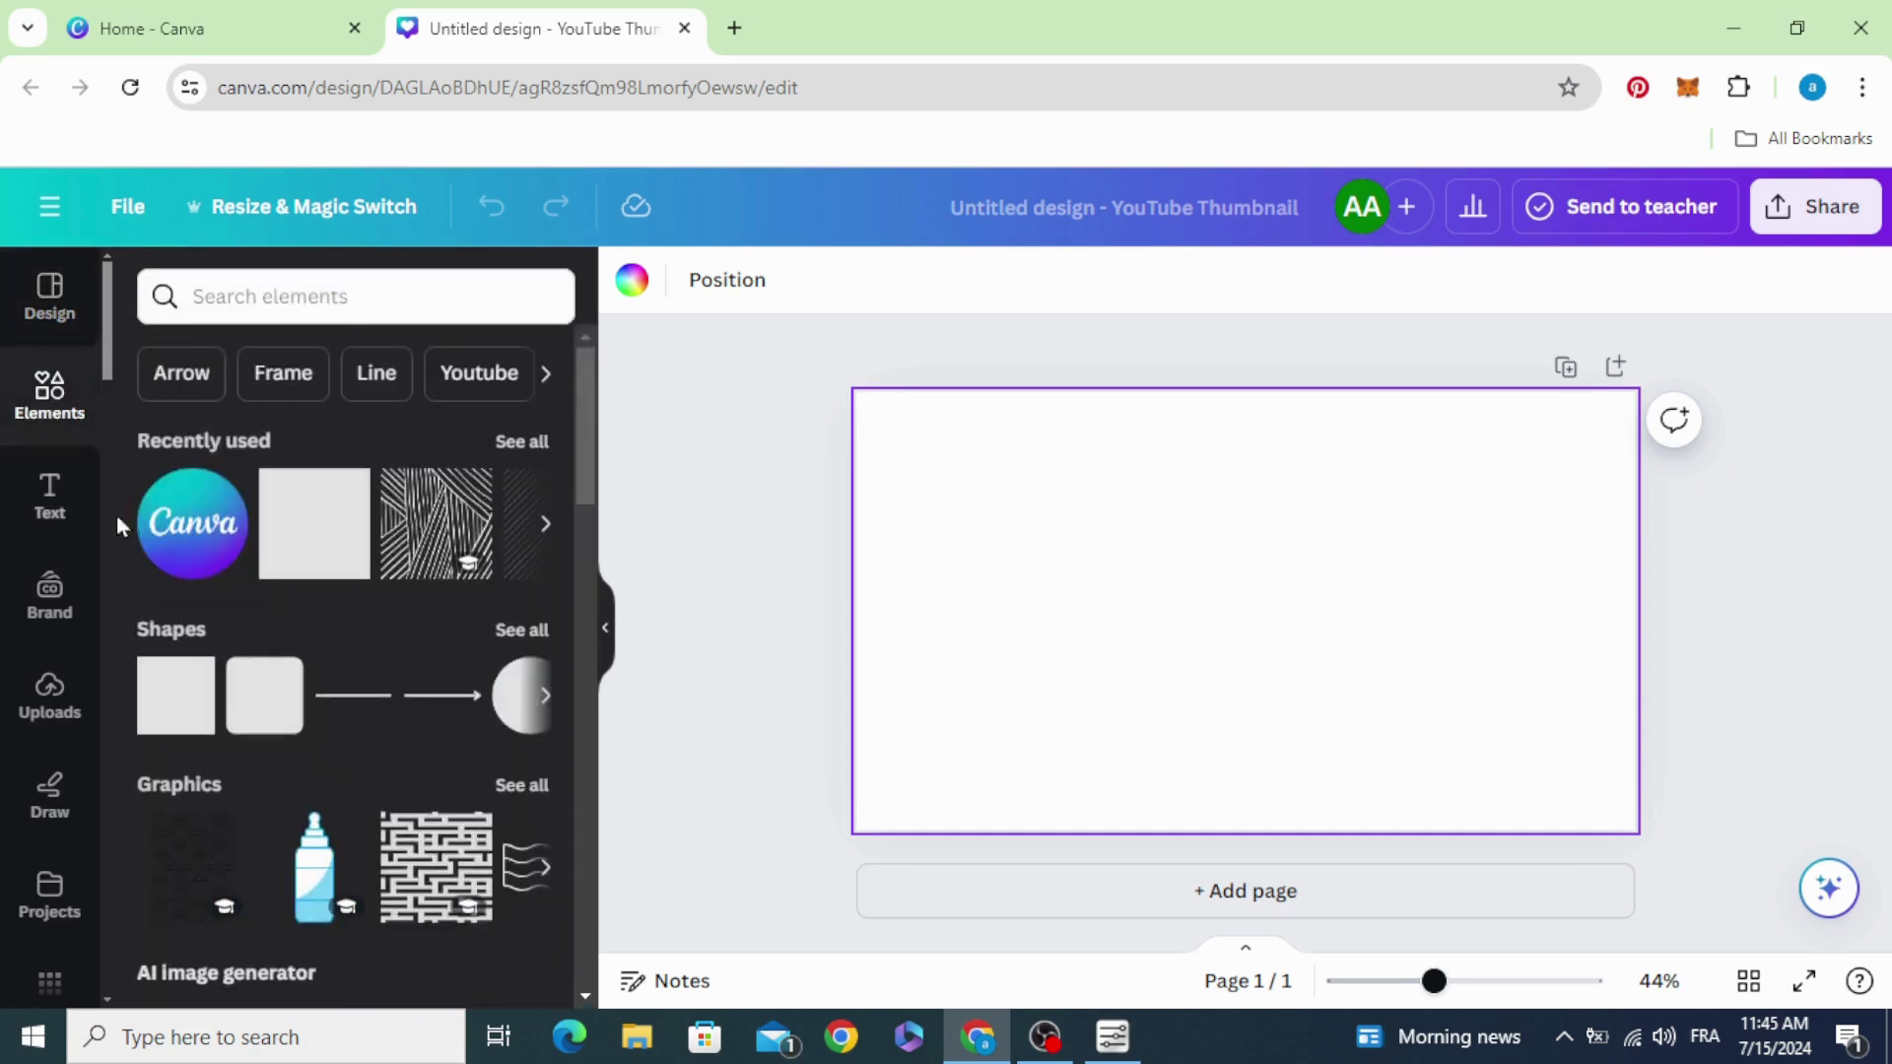
pyautogui.click(161, 708)
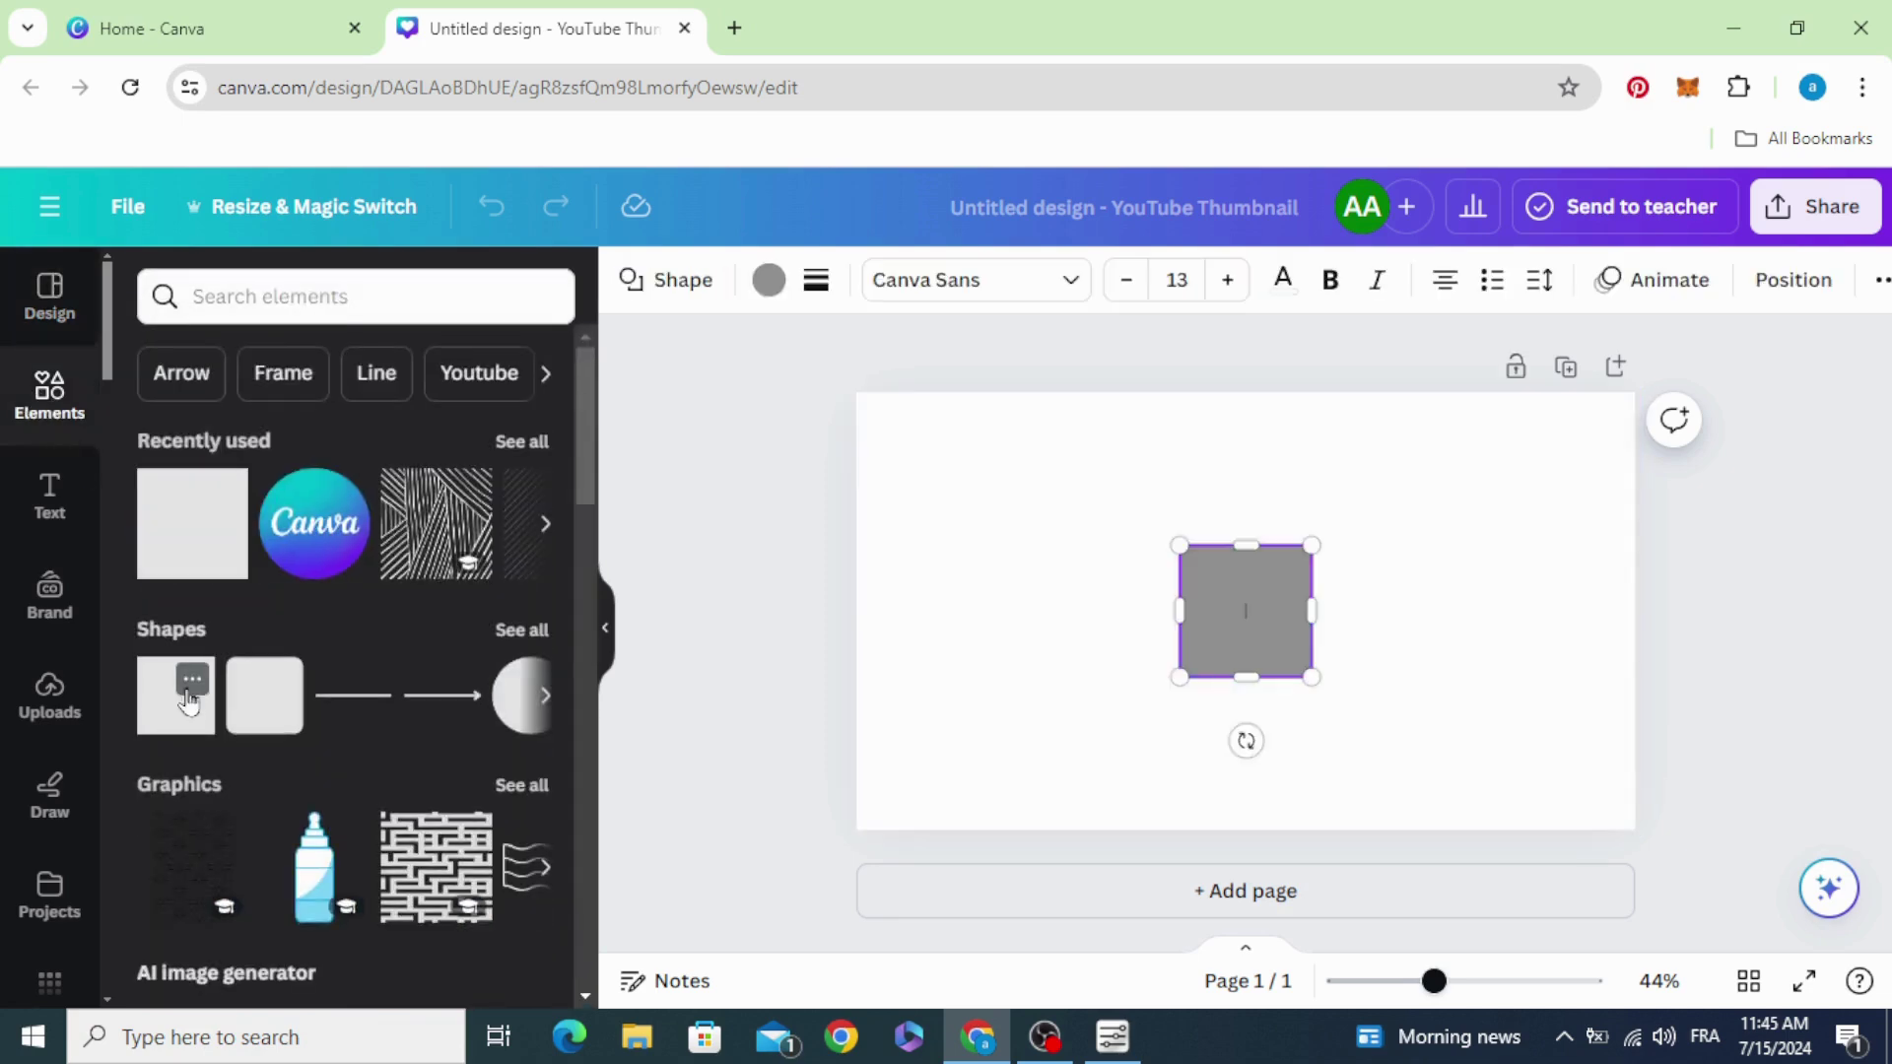
pyautogui.click(992, 582)
pyautogui.moveTo(1250, 641); pyautogui.dragTo(1555, 553)
pyautogui.moveTo(1322, 602); pyautogui.dragTo(1322, 773)
pyautogui.moveTo(1255, 667); pyautogui.dragTo(1255, 654)
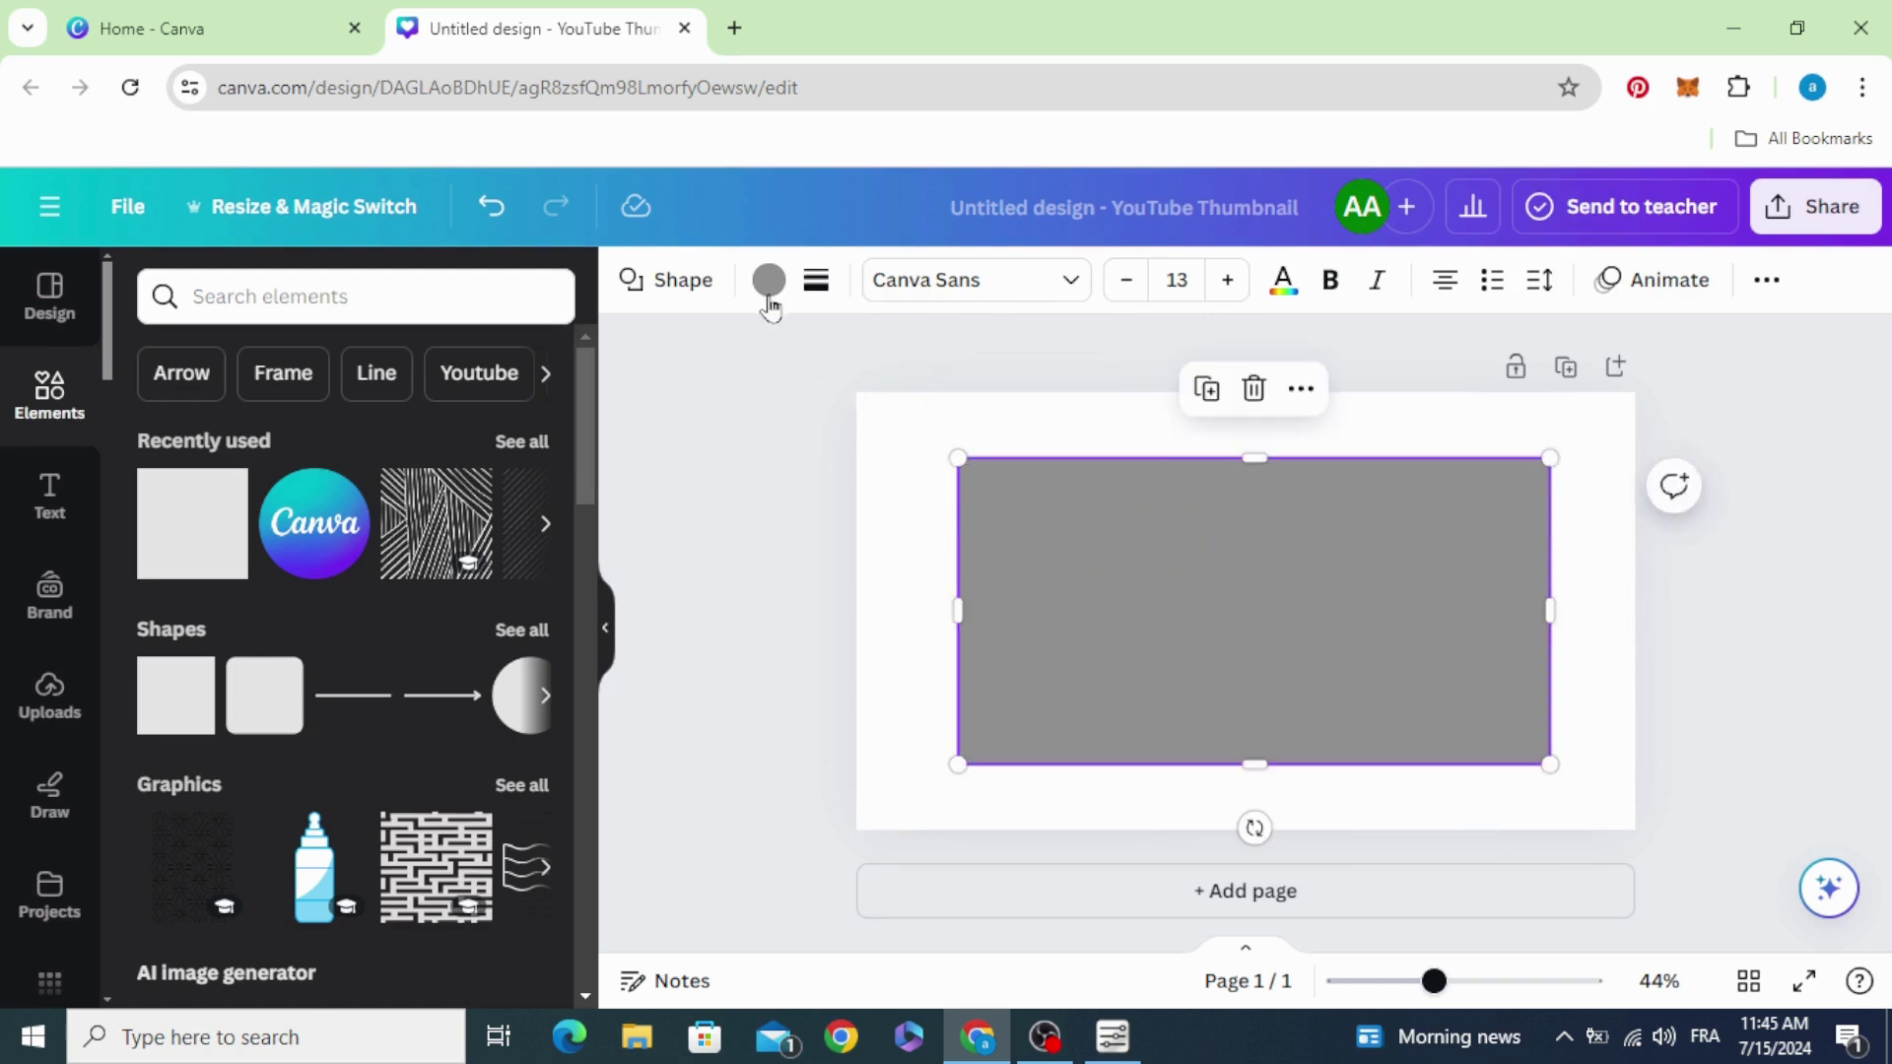
# Step: Fill the rectangle with black
pyautogui.click(769, 286)
pyautogui.click(153, 757)
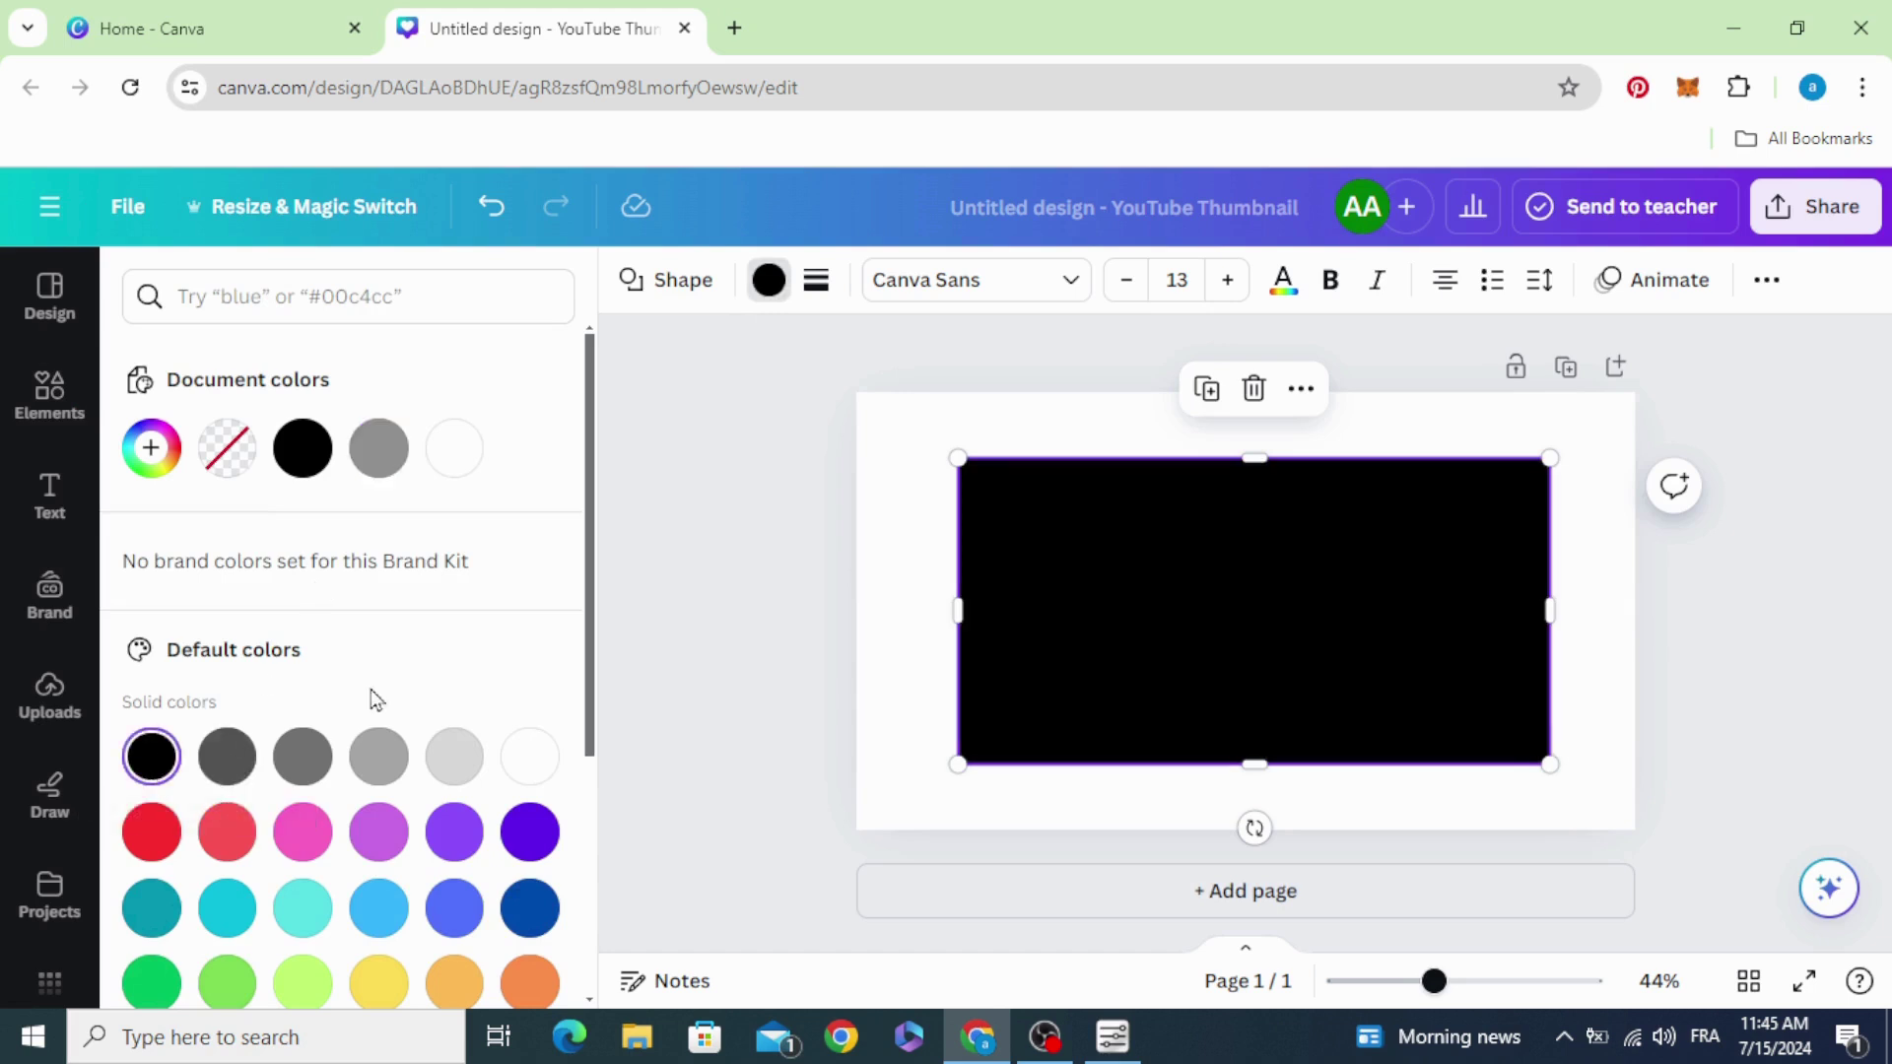
pyautogui.click(696, 634)
# Step: Add a heading reading 'Pure' and enlarge it
pyautogui.click(45, 498)
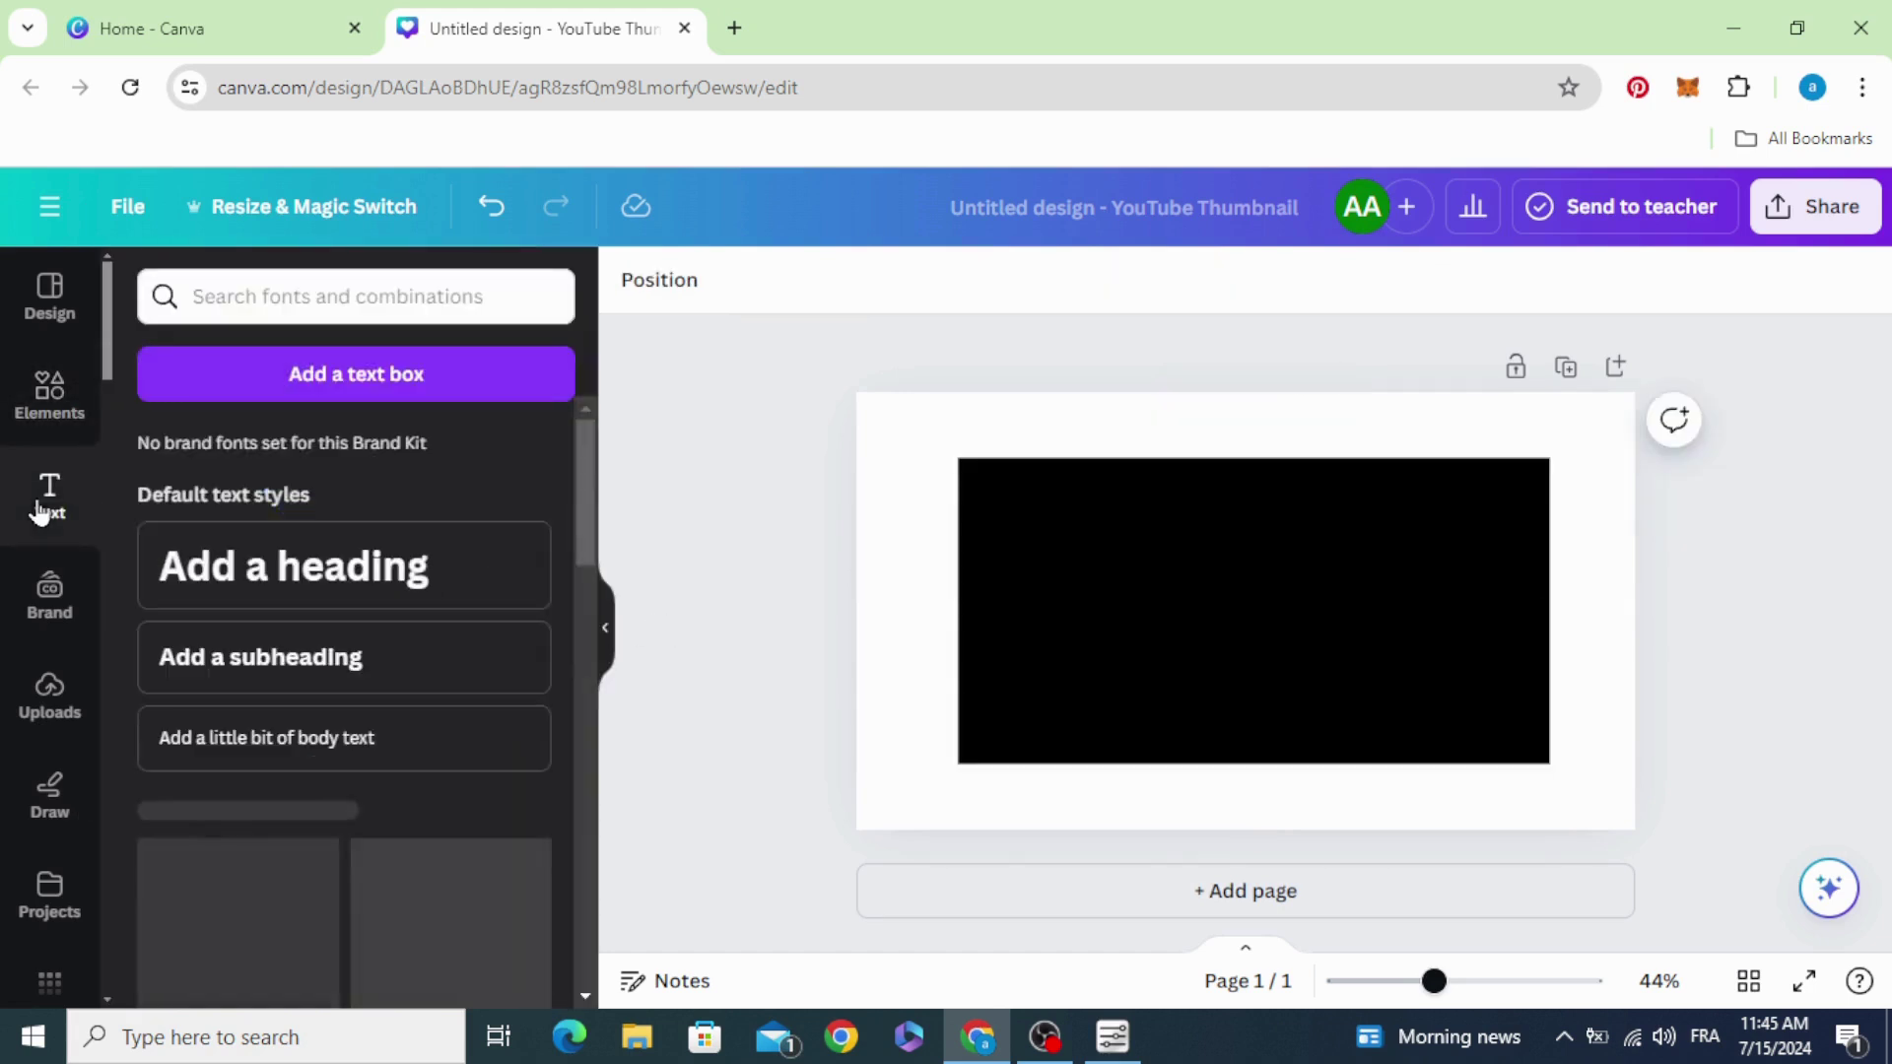
pyautogui.click(586, 577)
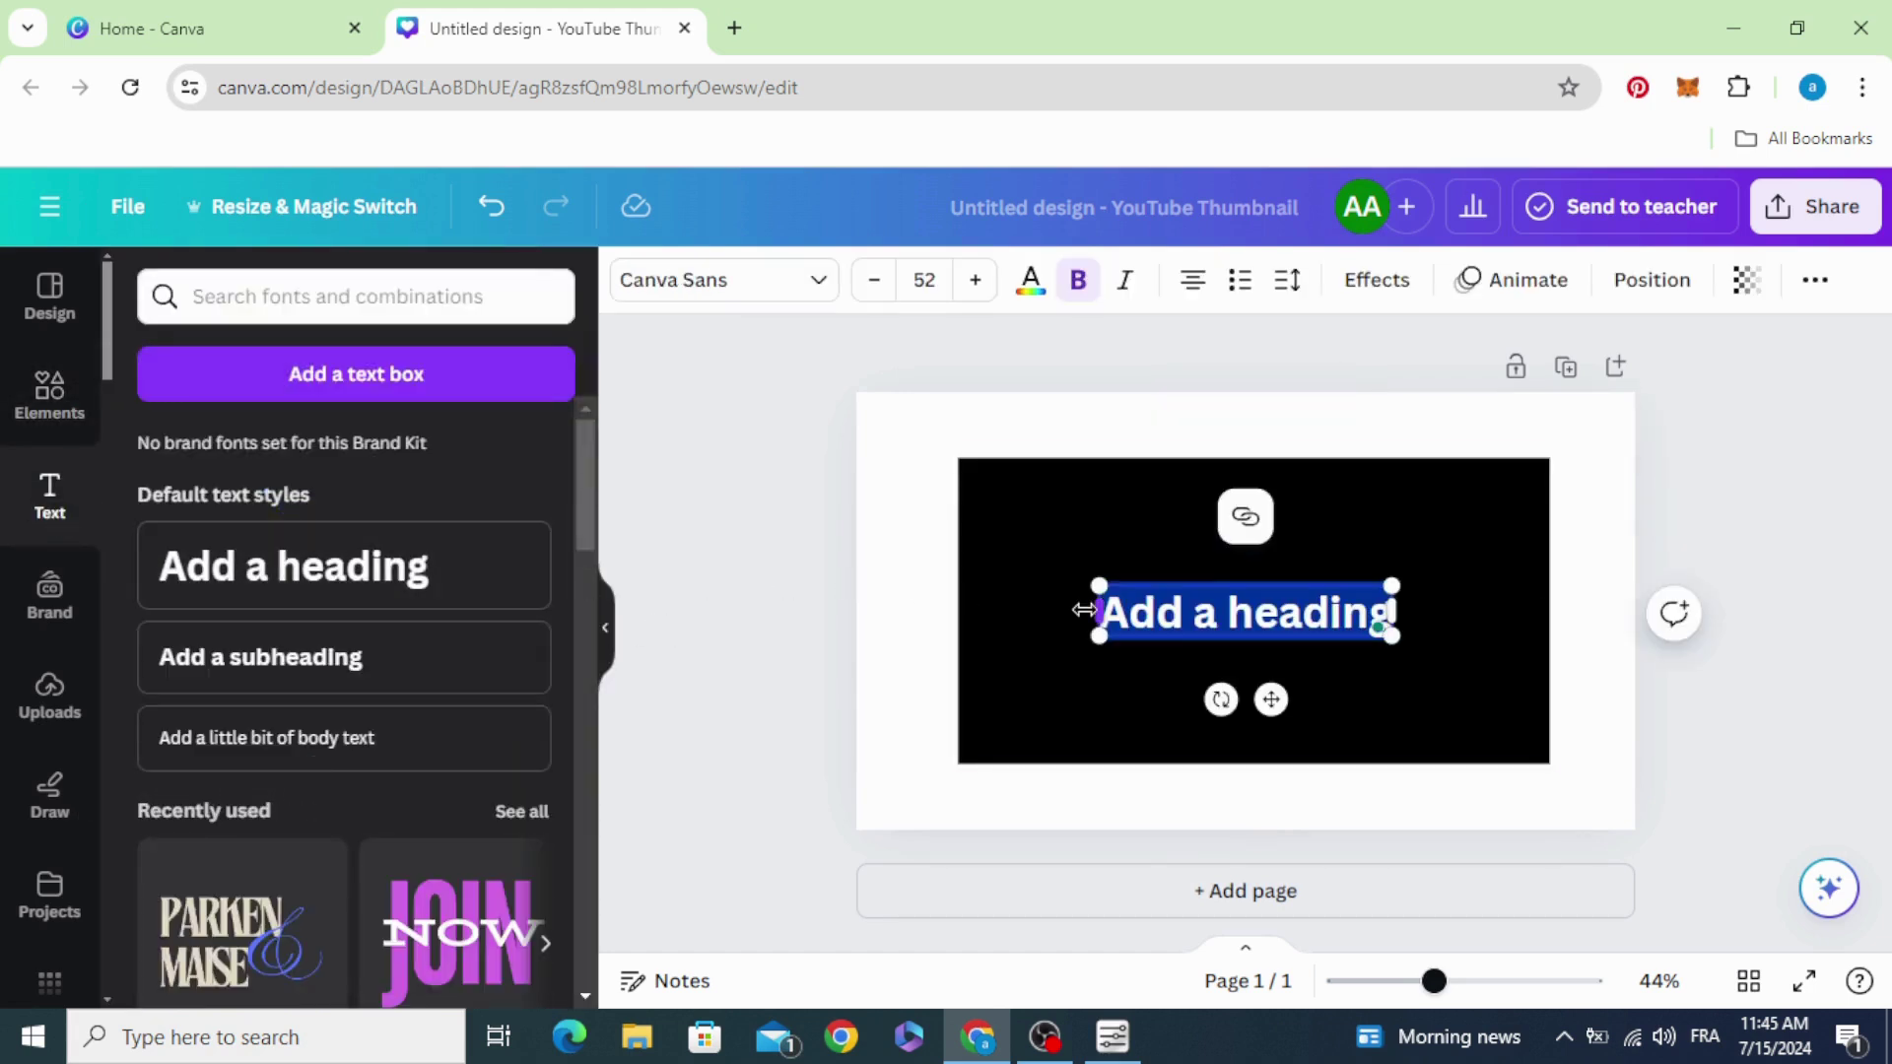
pyautogui.write('Pure')
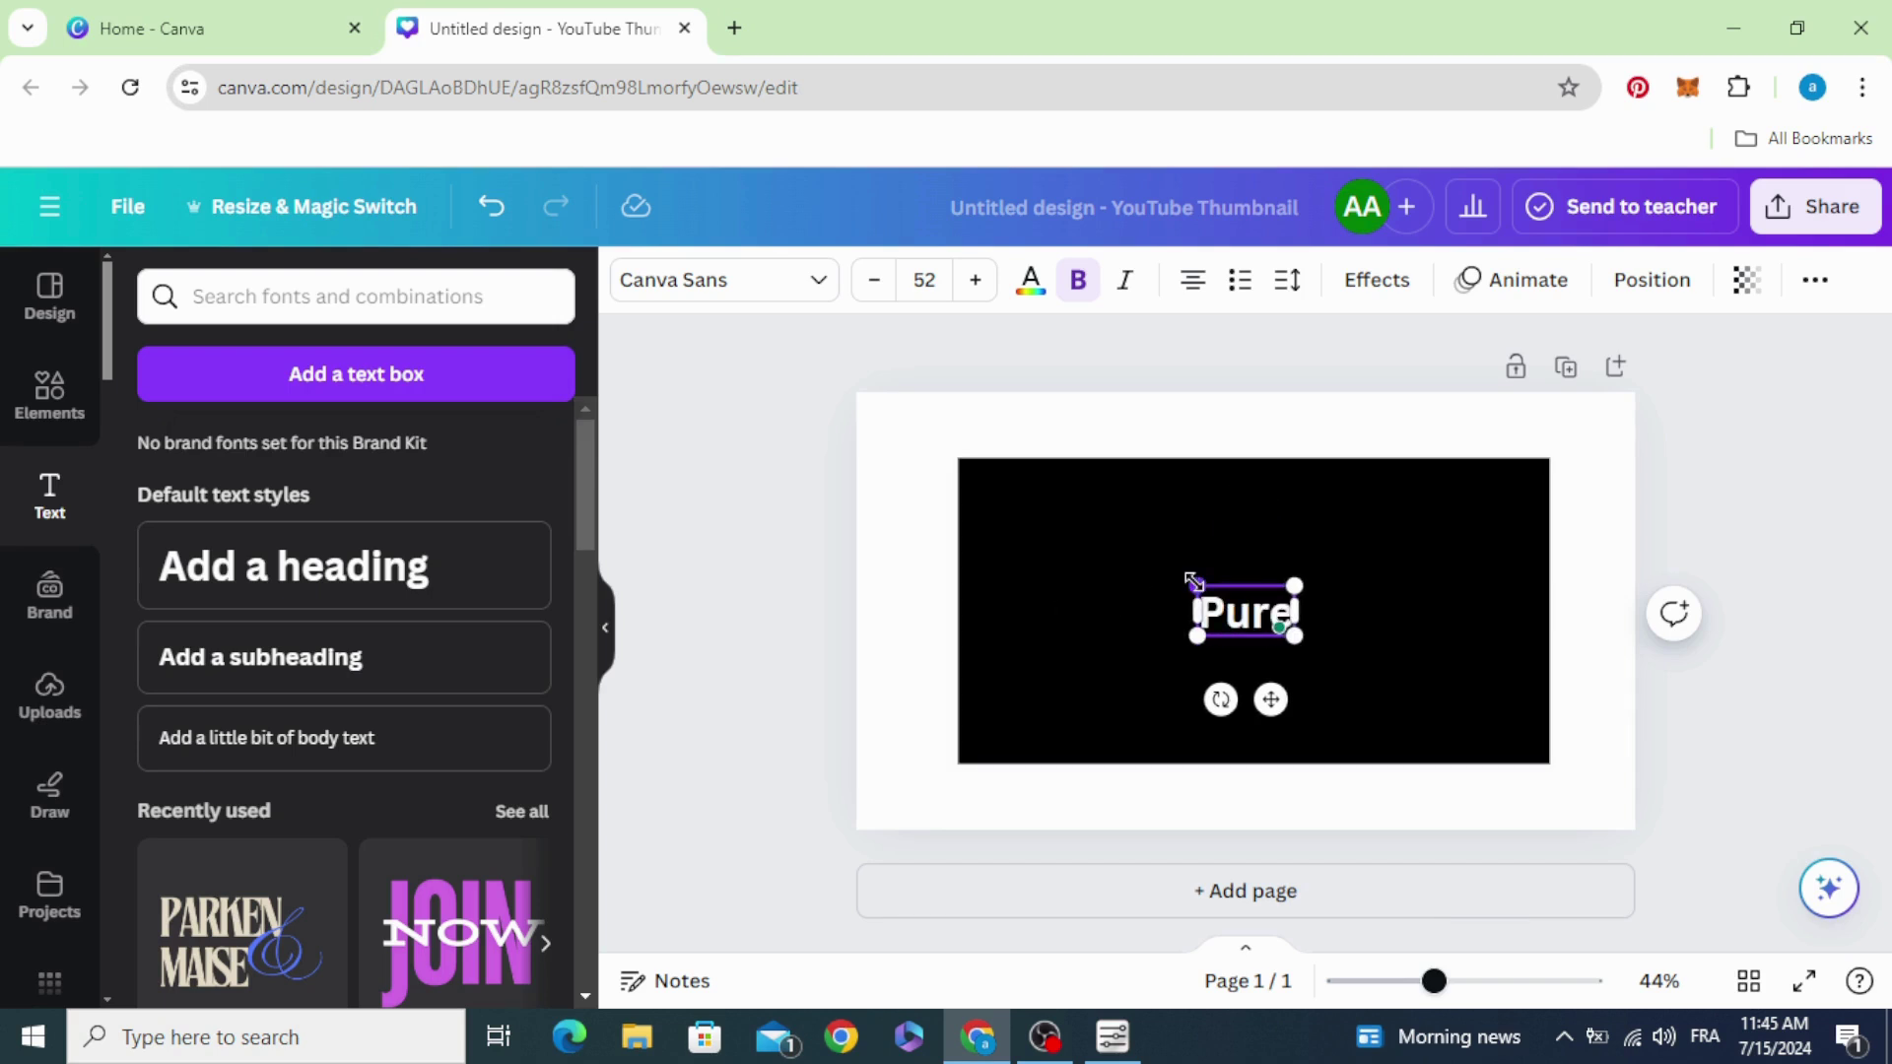
pyautogui.moveTo(1194, 584); pyautogui.dragTo(1063, 534)
pyautogui.moveTo(1292, 638); pyautogui.dragTo(1370, 699)
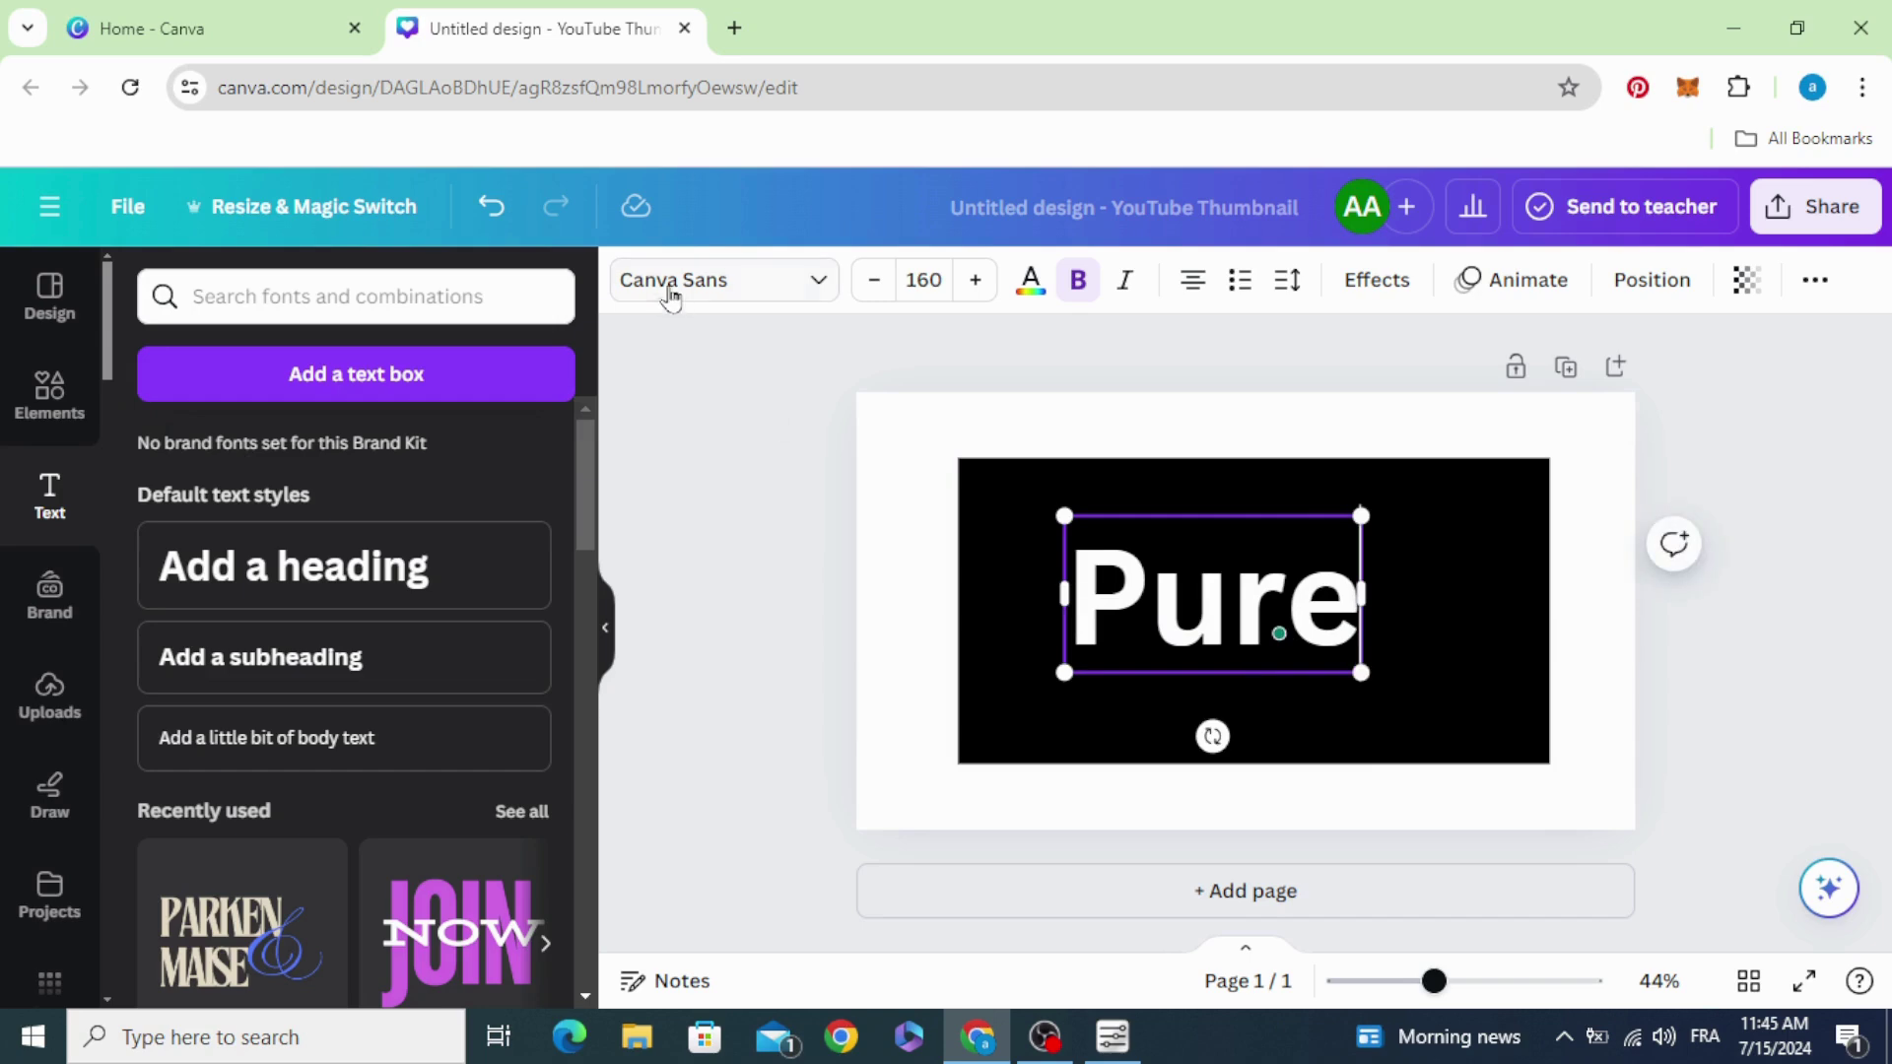
# Step: Change the font of 'Pure' to Rotterin, found by searching 'ro'
pyautogui.click(670, 293)
pyautogui.click(375, 347)
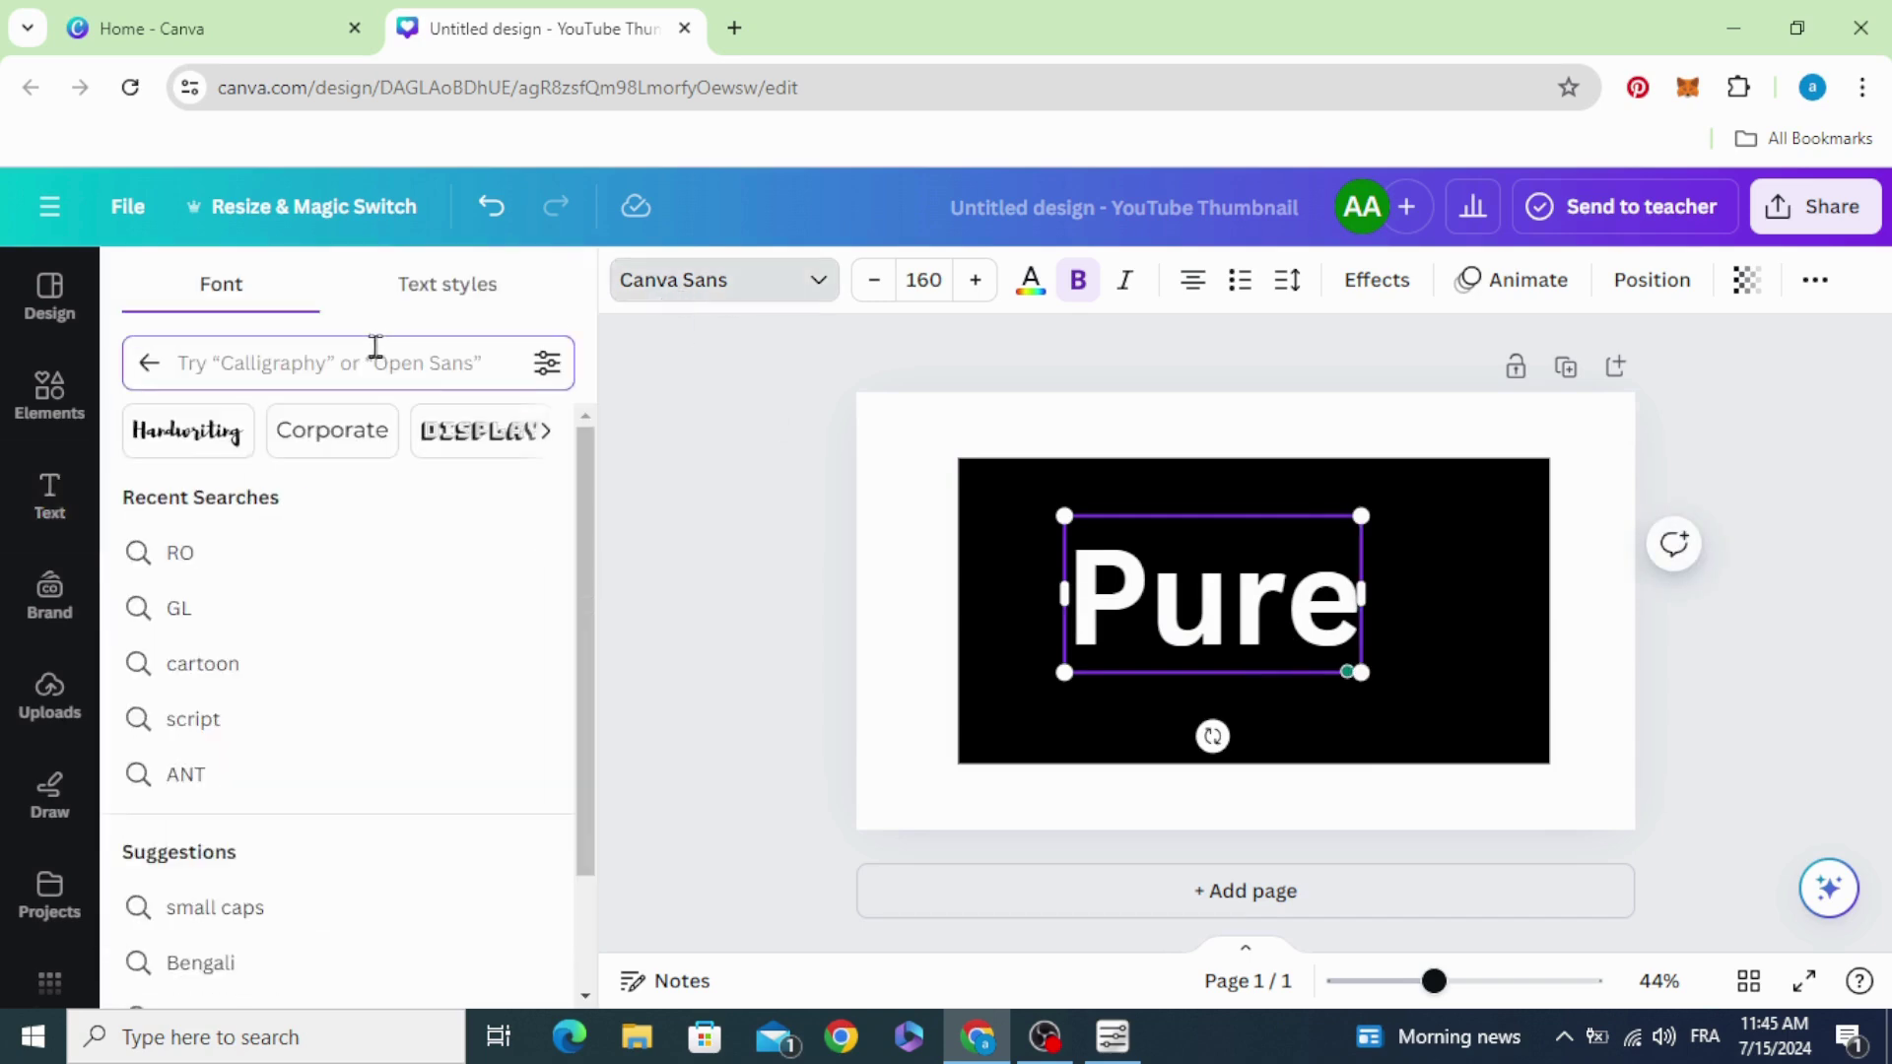
pyautogui.write('ro')
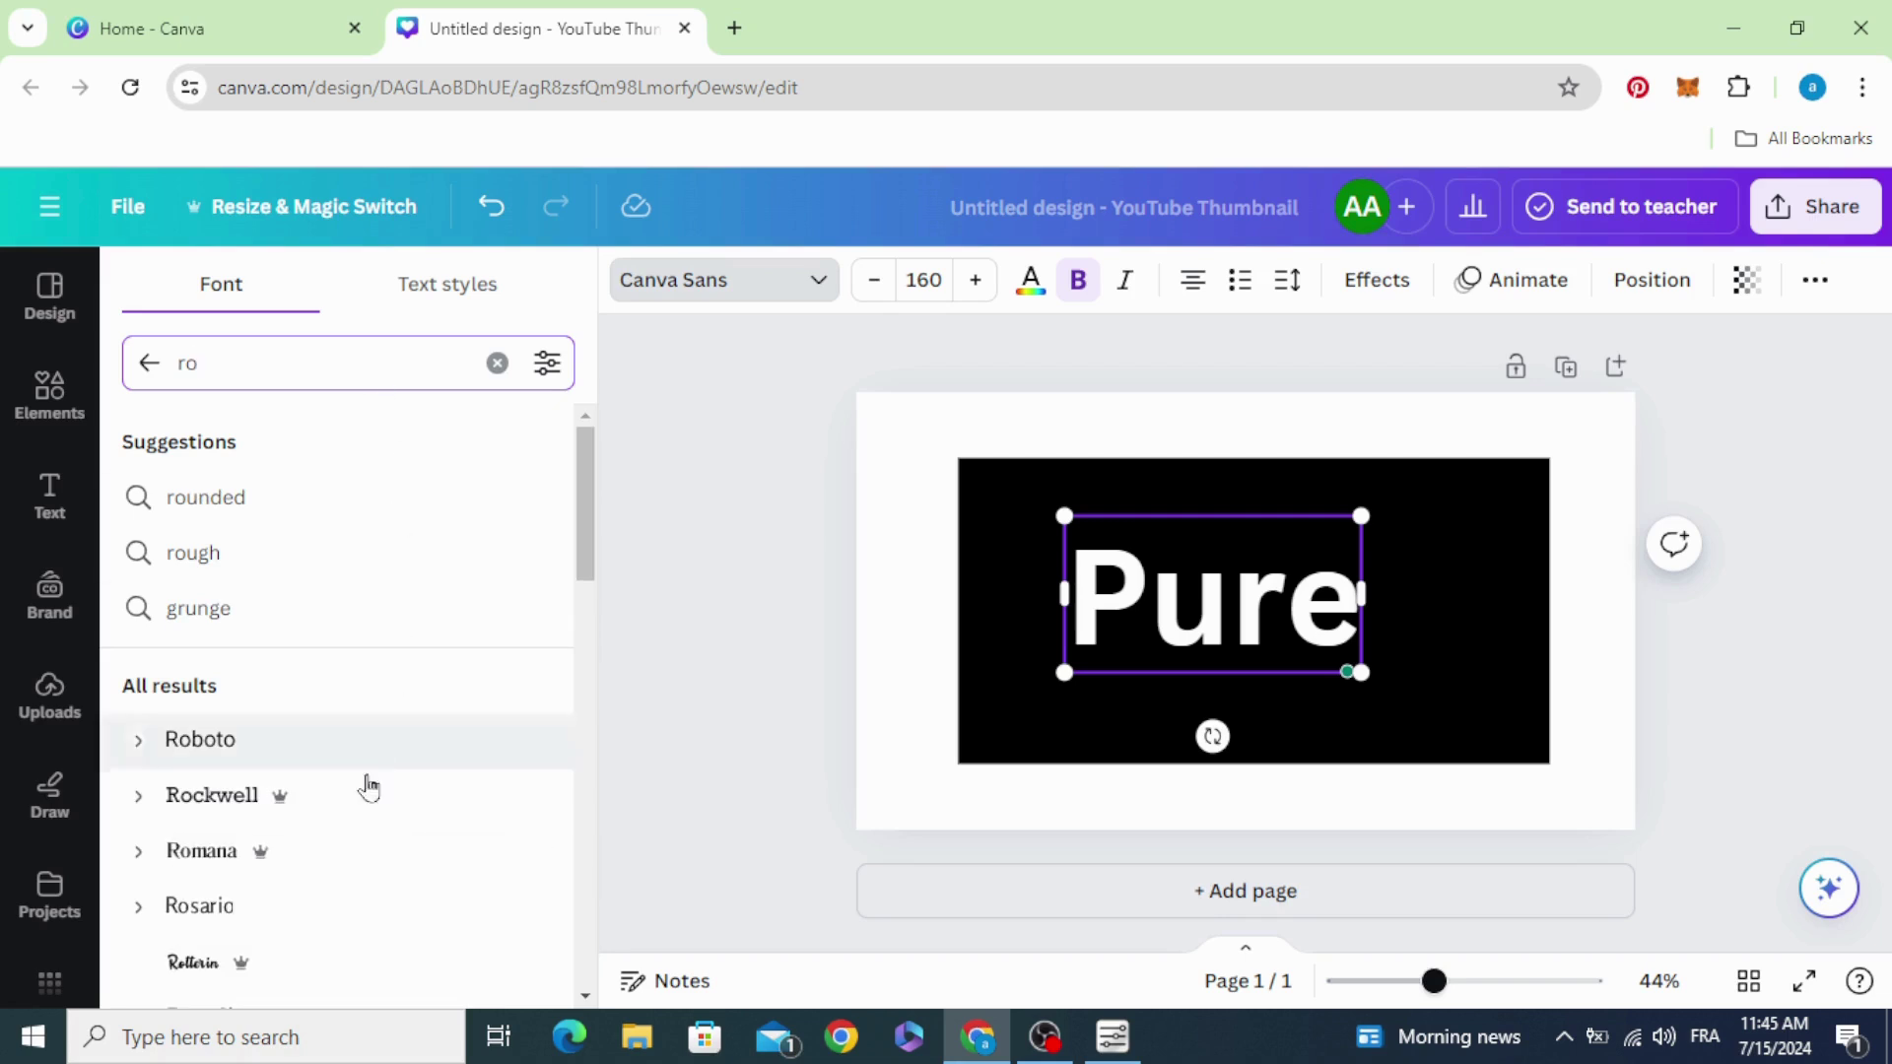
pyautogui.click(233, 963)
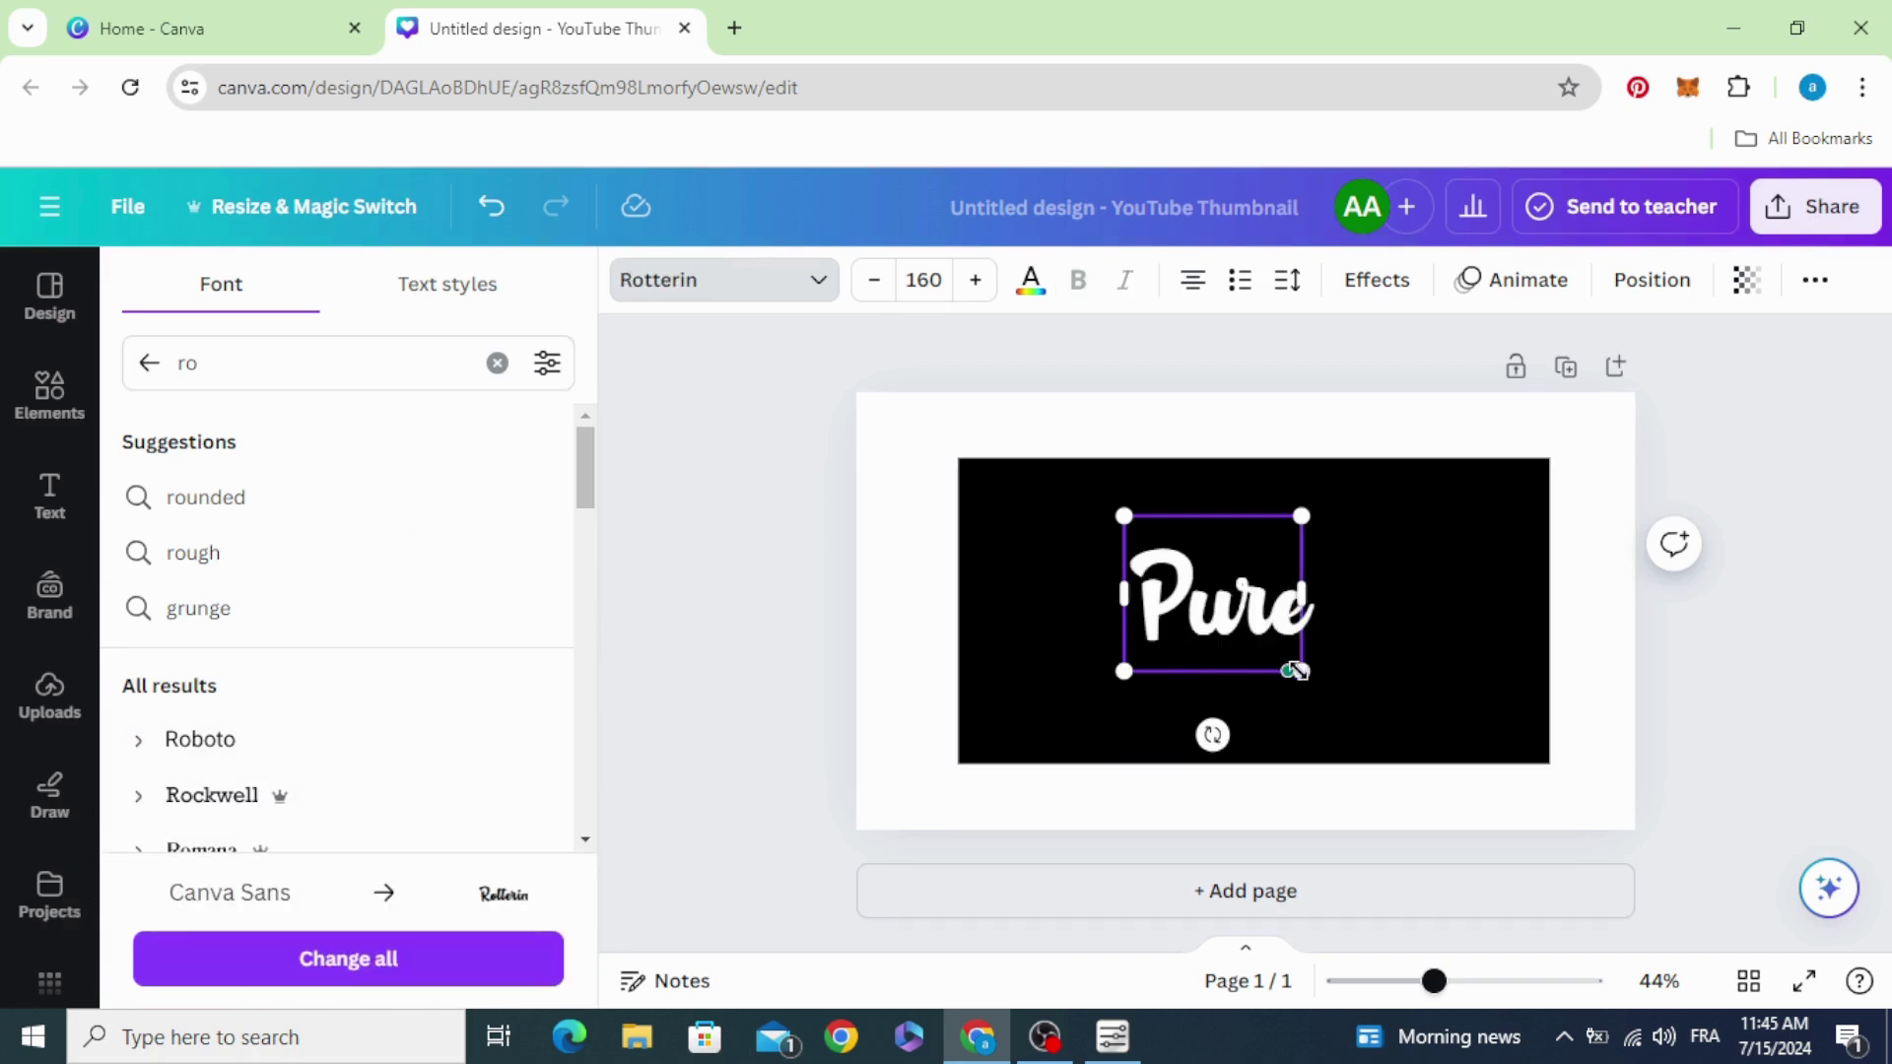
# Step: Enlarge 'Pure' to size 379 and centre it over the black rectangle
pyautogui.moveTo(1302, 671); pyautogui.dragTo(1408, 764)
pyautogui.click(771, 575)
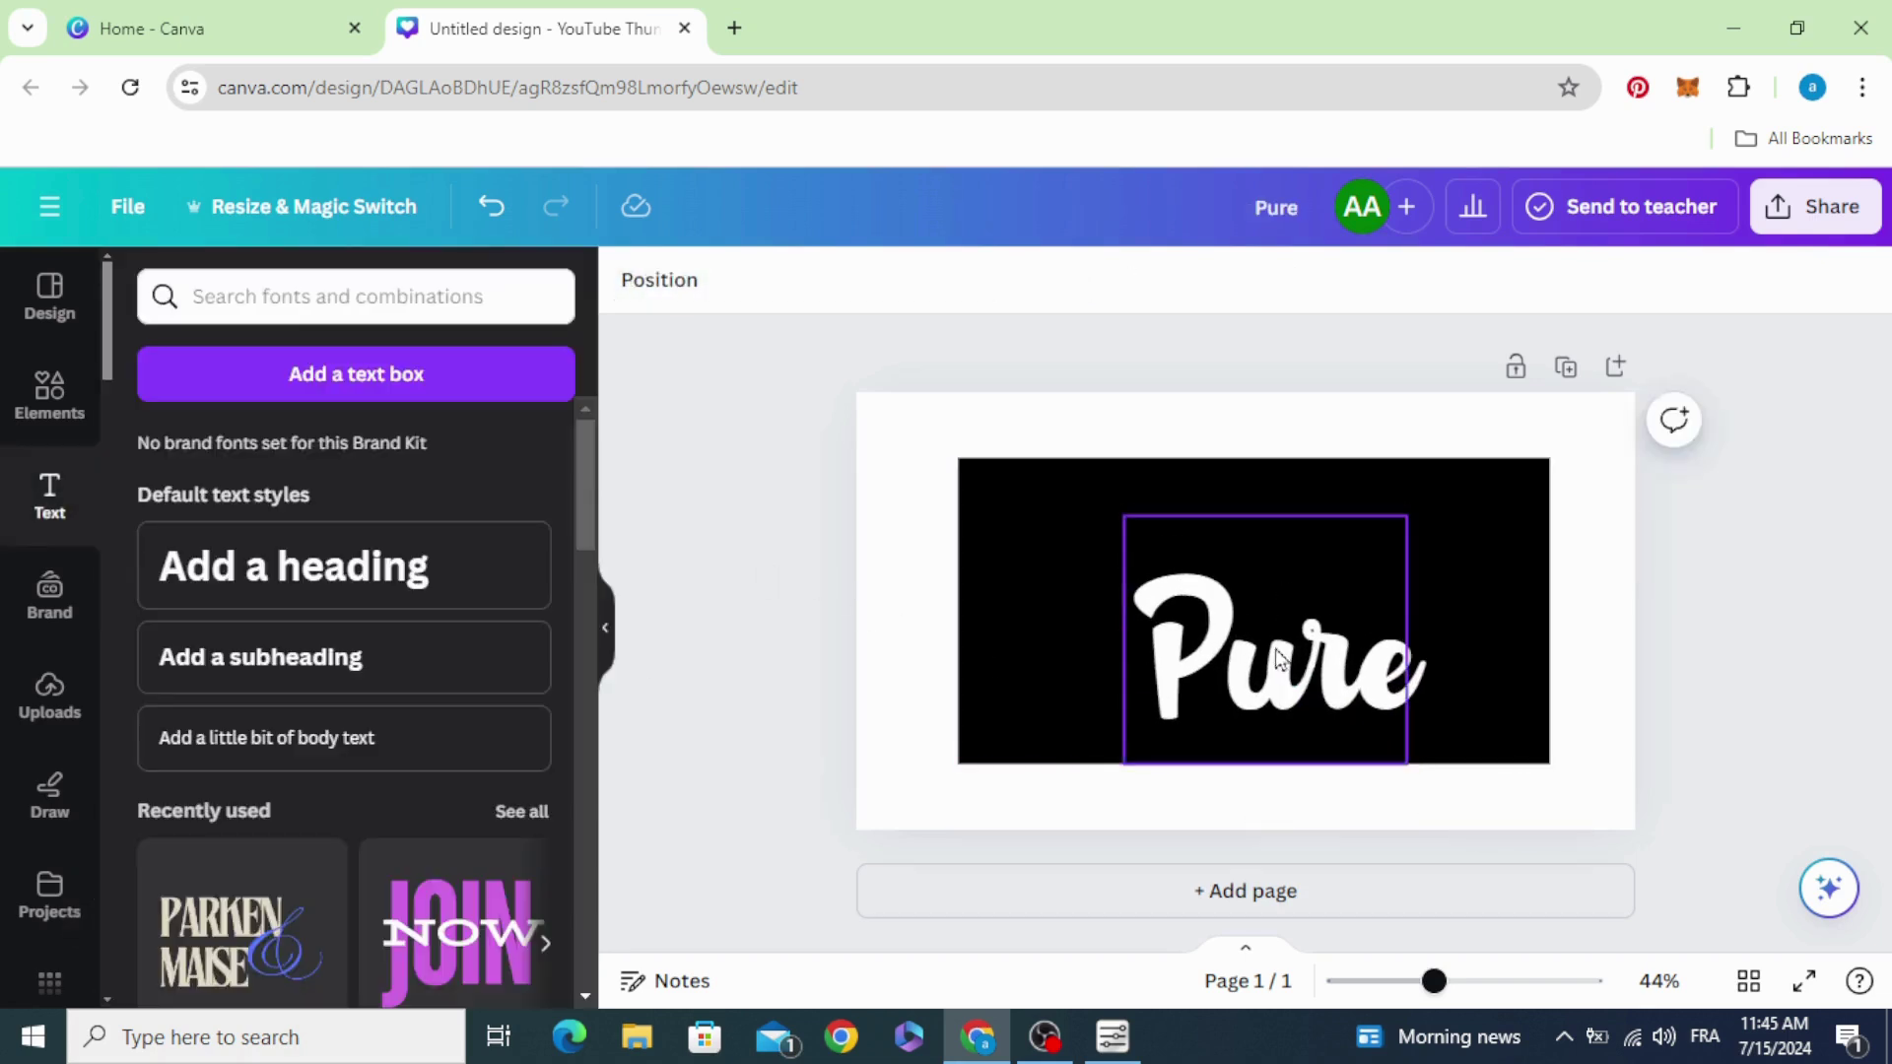
pyautogui.moveTo(1281, 651); pyautogui.dragTo(1168, 570)
pyautogui.moveTo(1346, 719); pyautogui.dragTo(1431, 800)
pyautogui.moveTo(1239, 672); pyautogui.dragTo(1252, 631)
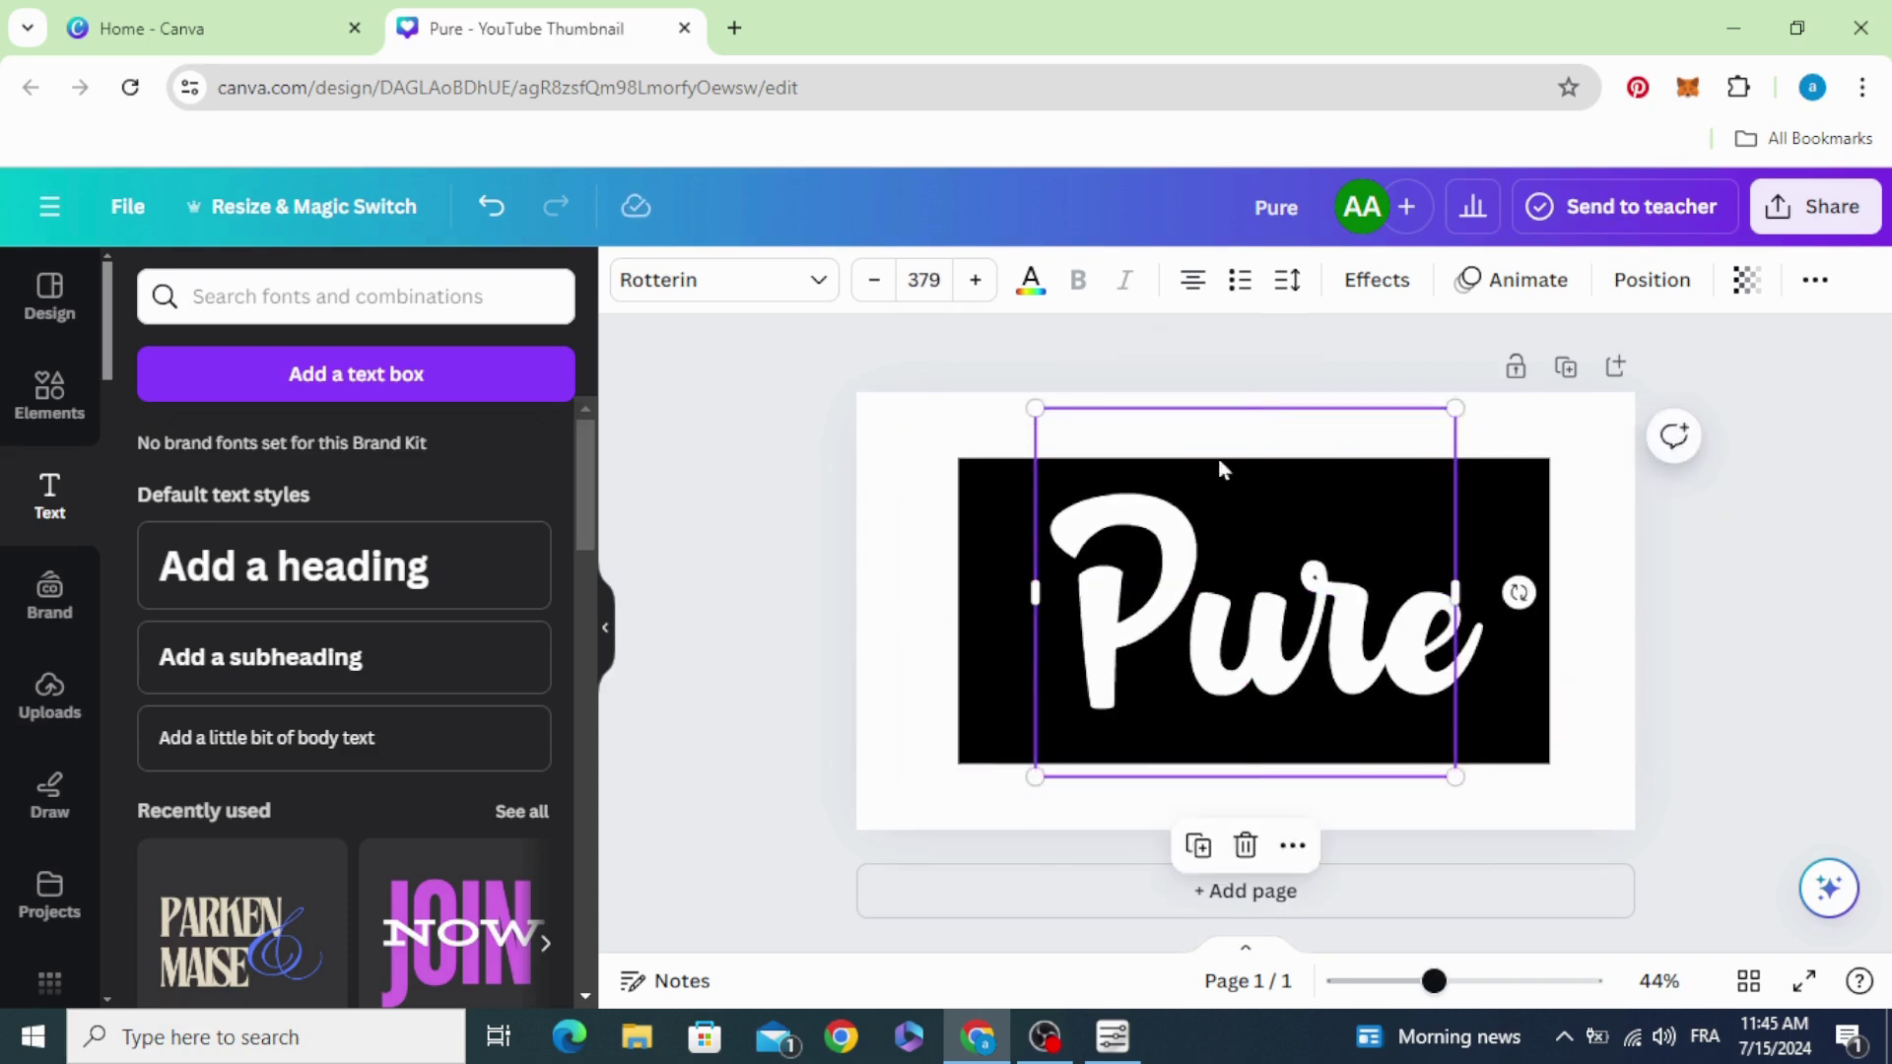
# Step: Make the 'Pure' text black with a white Outline effect
pyautogui.click(1031, 285)
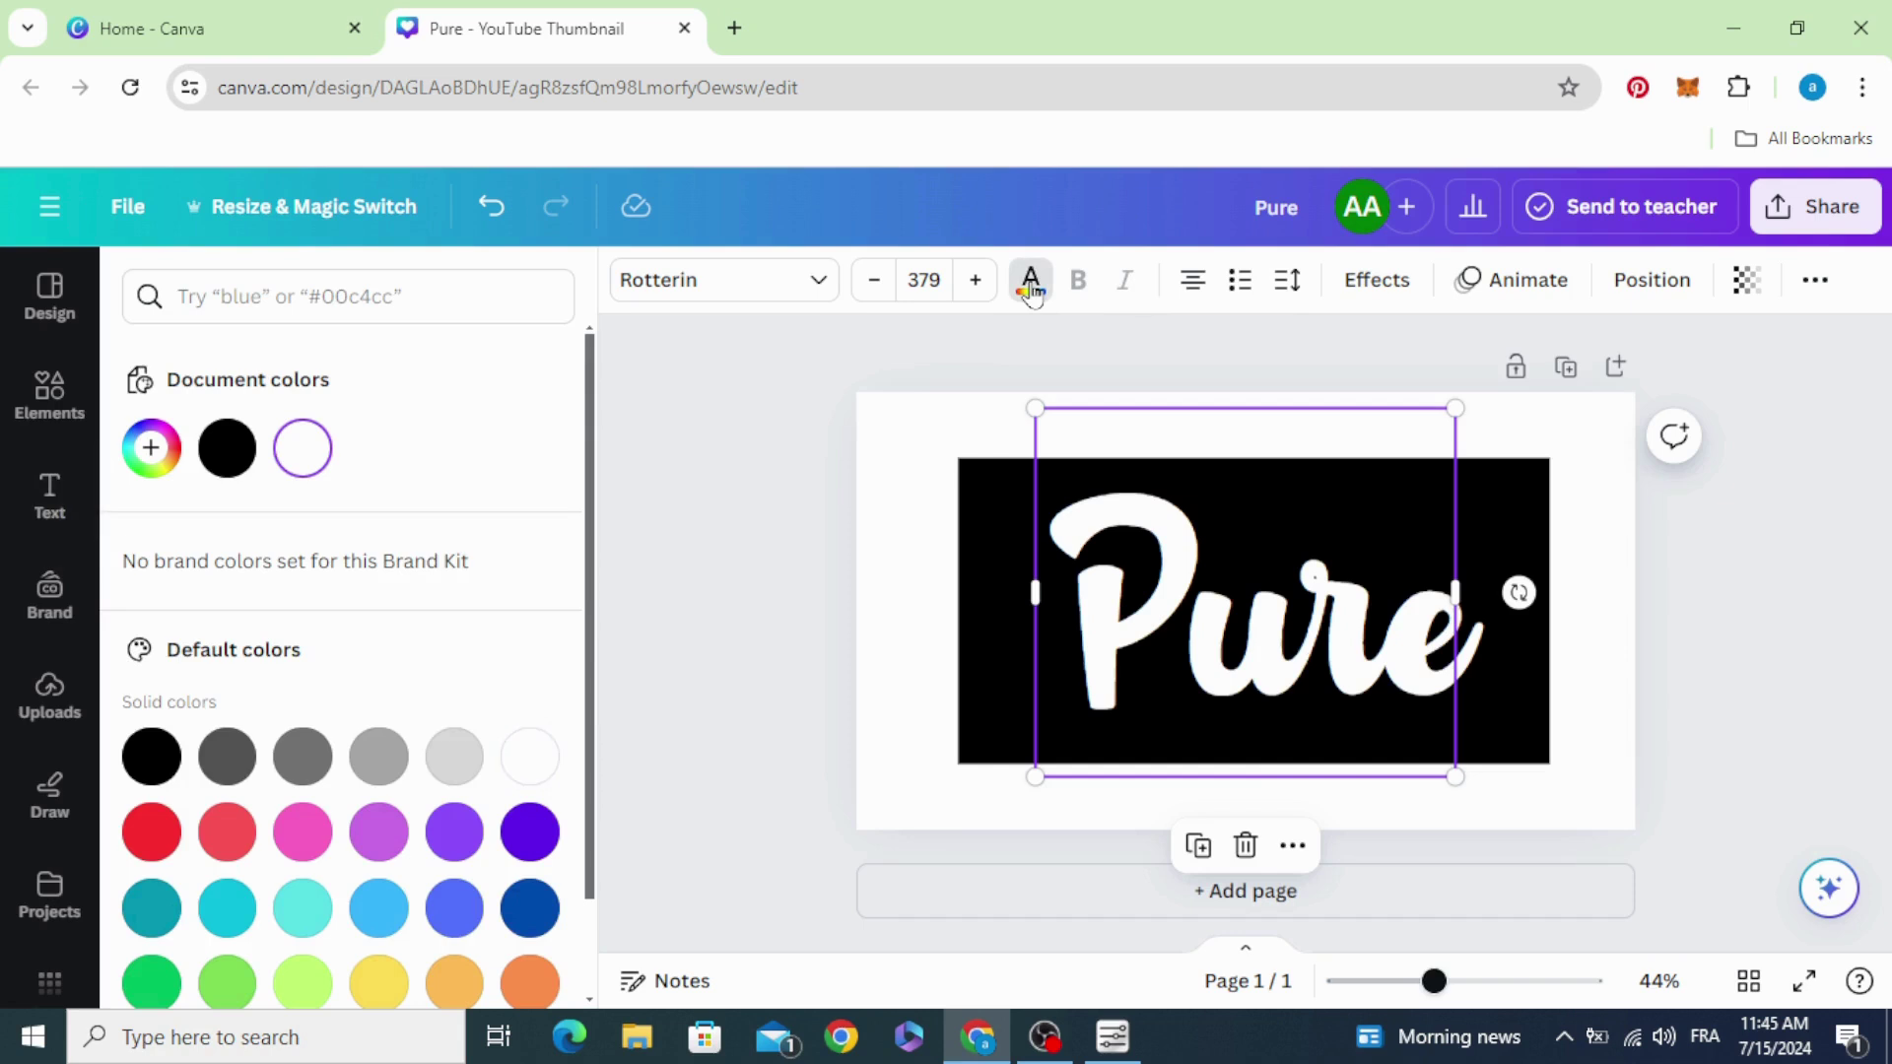
pyautogui.click(151, 757)
pyautogui.click(1377, 283)
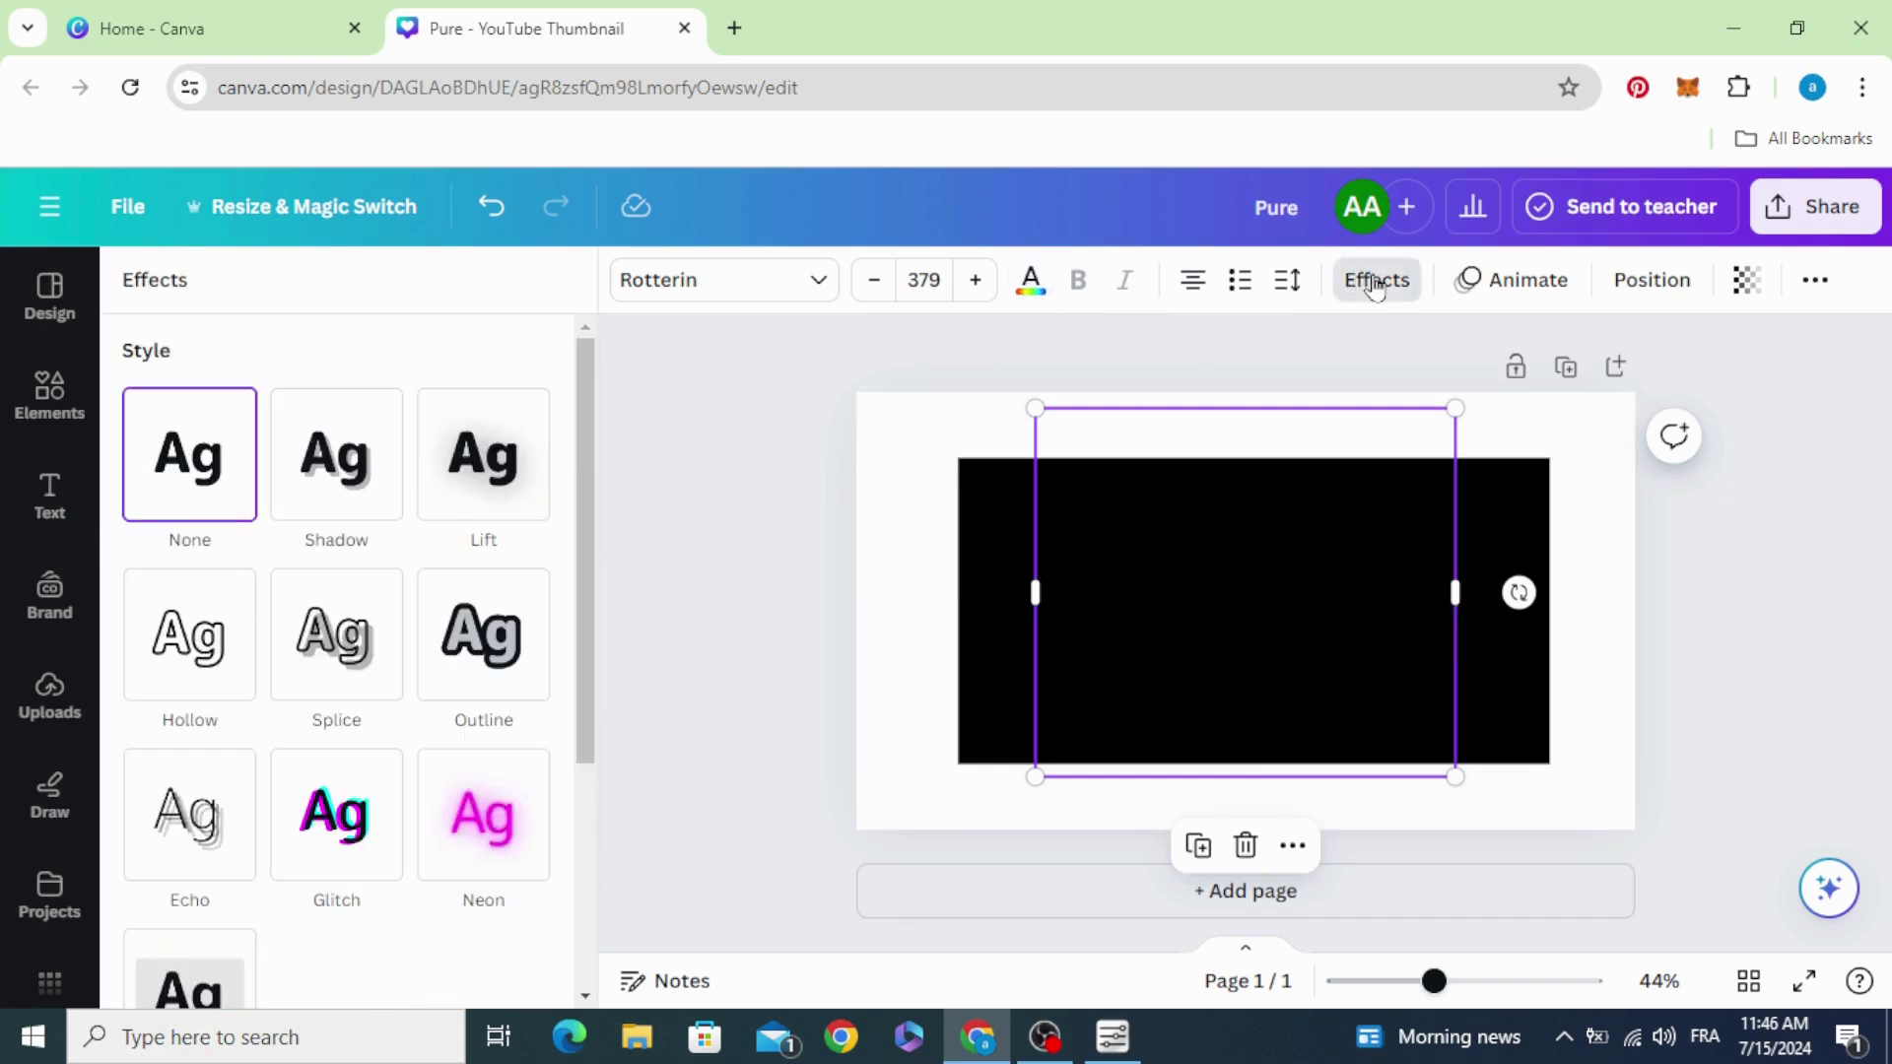
pyautogui.click(483, 638)
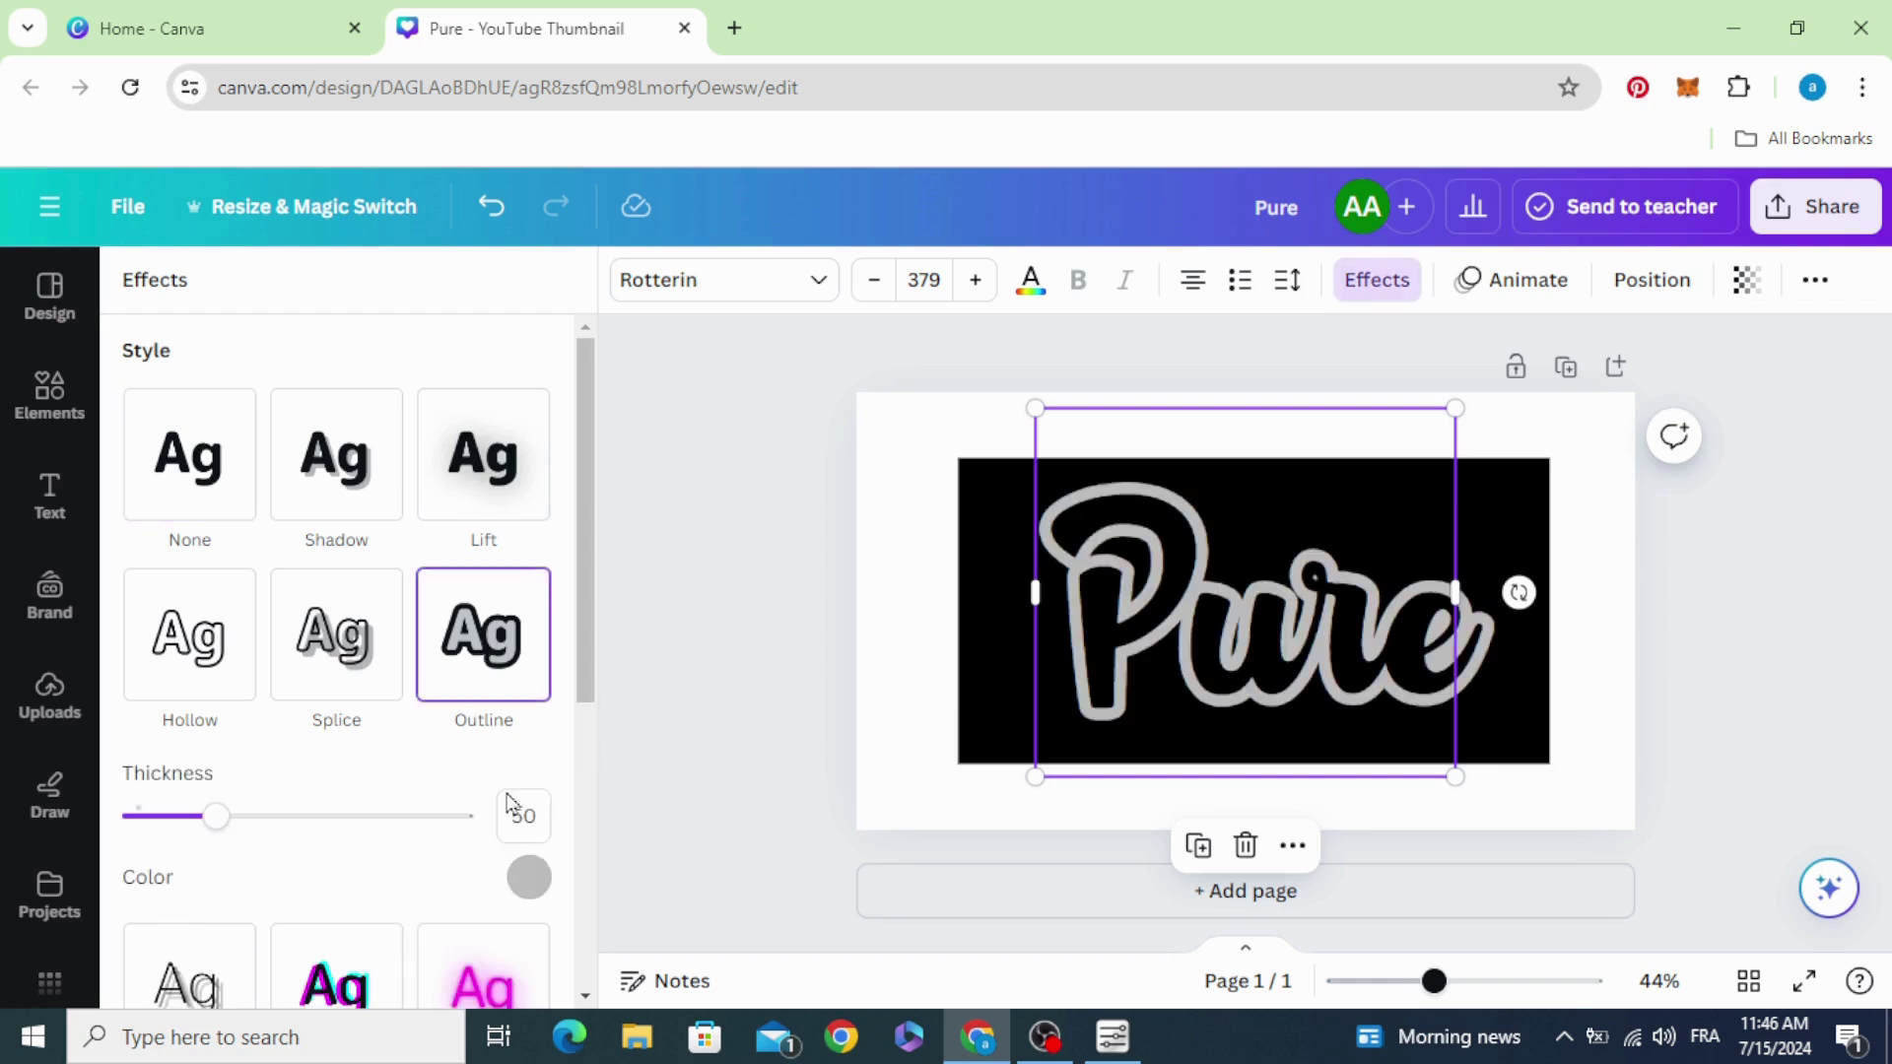
pyautogui.click(526, 876)
pyautogui.click(284, 622)
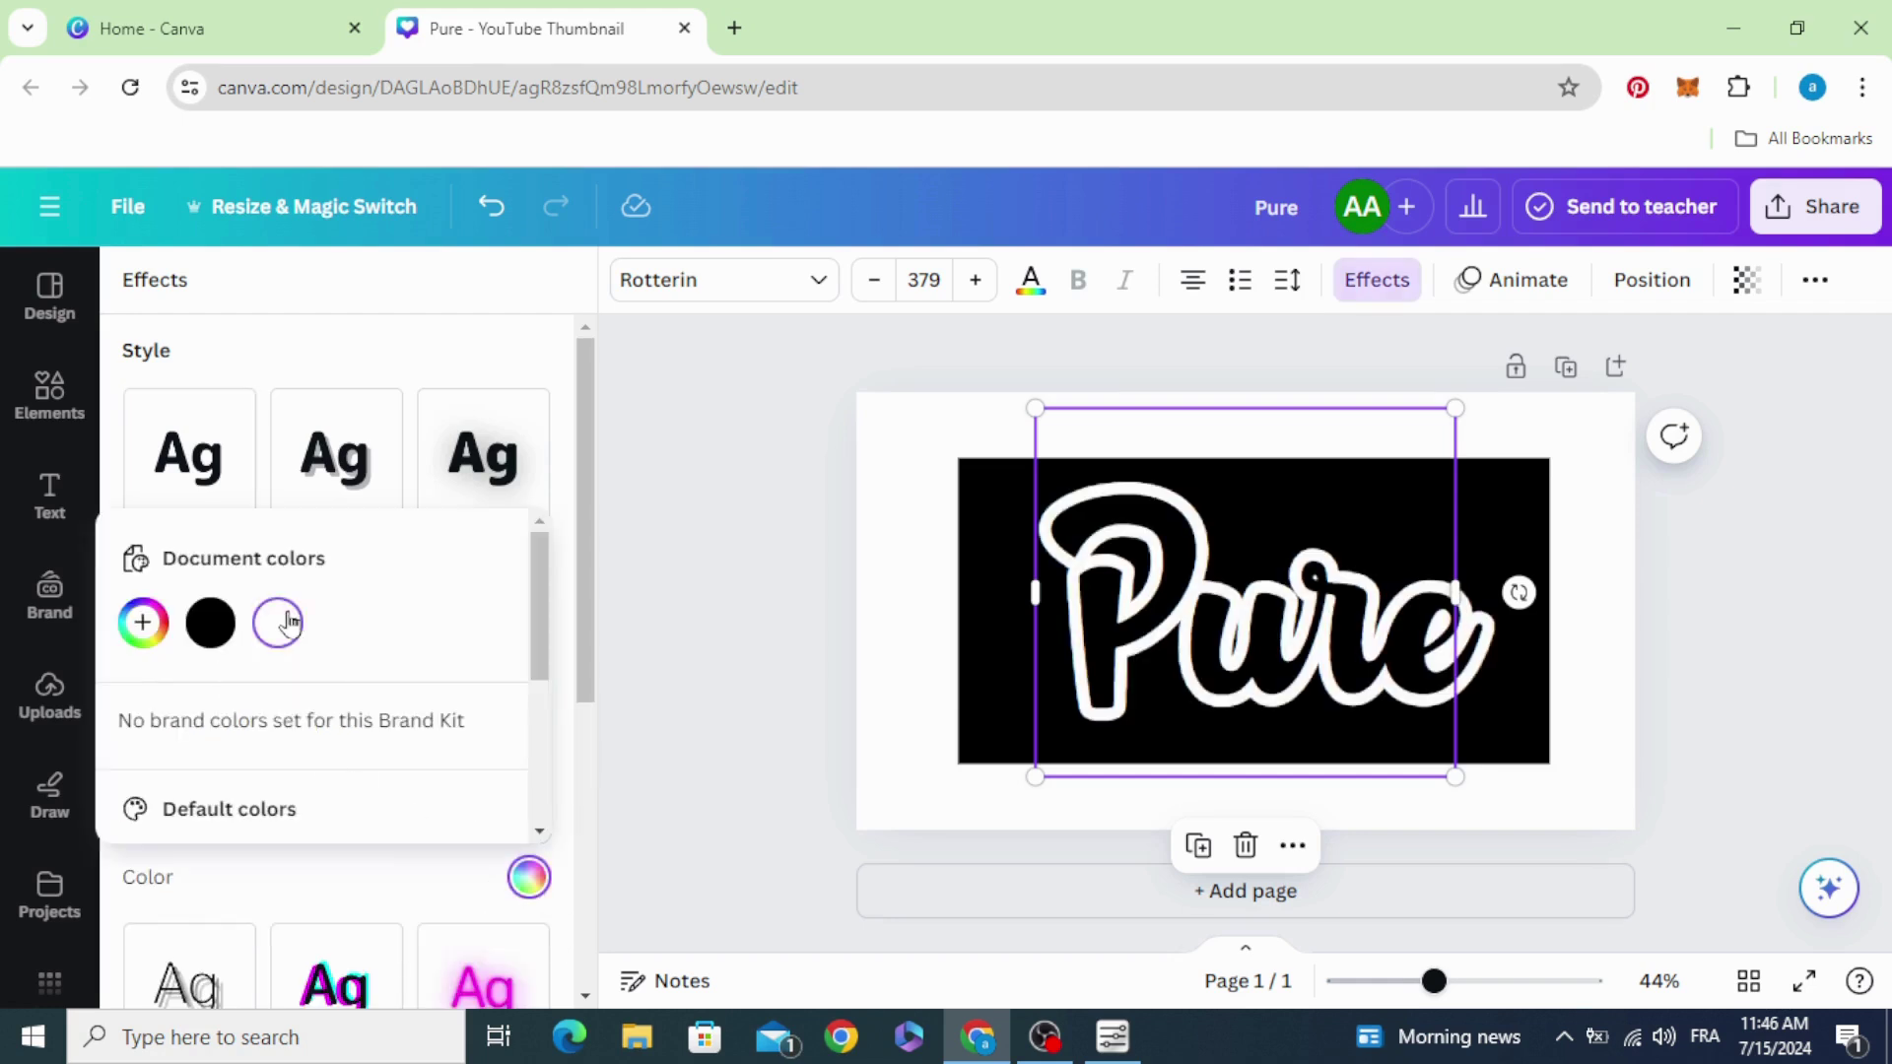
# Step: Nudge 'Pure' up onto the centre line and duplicate it
pyautogui.click(826, 603)
pyautogui.moveTo(1217, 639)
pyautogui.mouseDown()
pyautogui.moveTo(1164, 662)
pyautogui.moveTo(1226, 664)
pyautogui.moveTo(1232, 641)
pyautogui.moveTo(1193, 651)
pyautogui.moveTo(1221, 615)
pyautogui.moveTo(1222, 631)
pyautogui.mouseUp()
pyautogui.click(1200, 832)
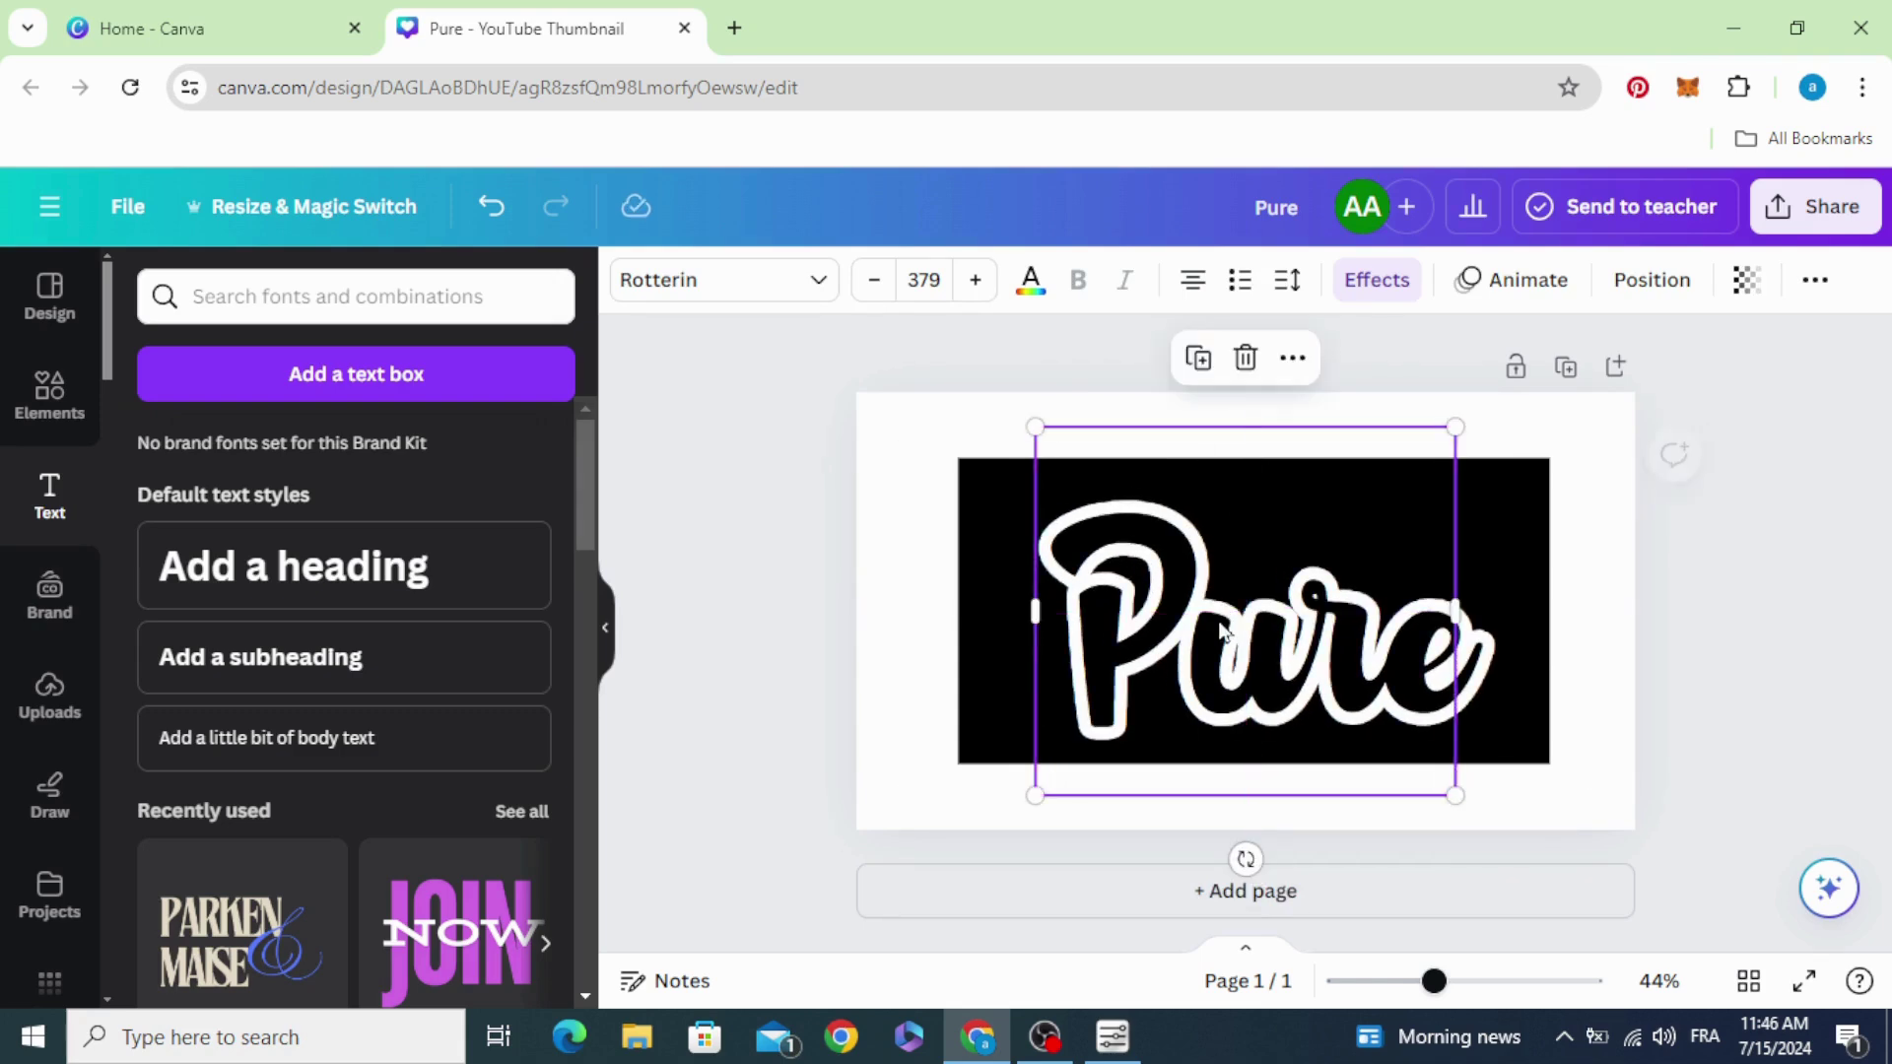
# Step: Shift the duplicate 'Pure' a few pixels up and left of the original for a layered shadow
pyautogui.moveTo(1055, 653); pyautogui.dragTo(1060, 662)
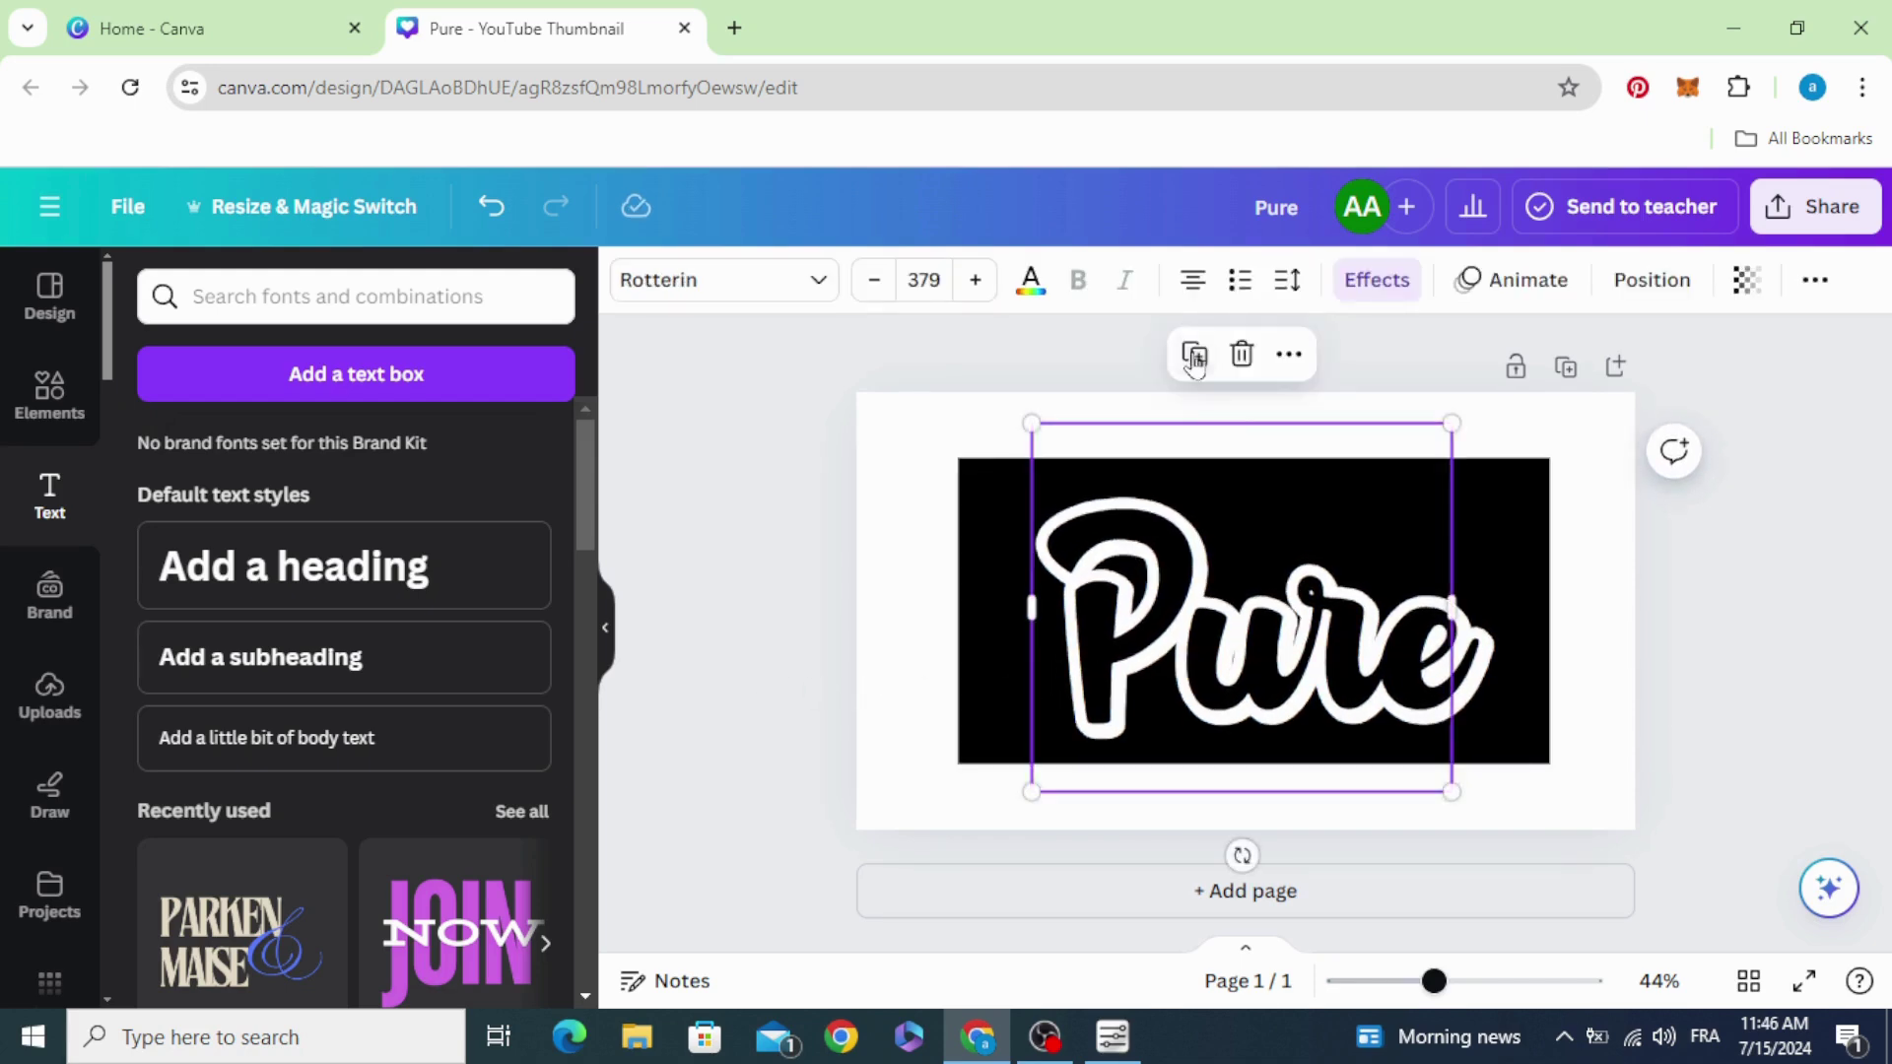
pyautogui.moveTo(1158, 621); pyautogui.dragTo(1150, 616)
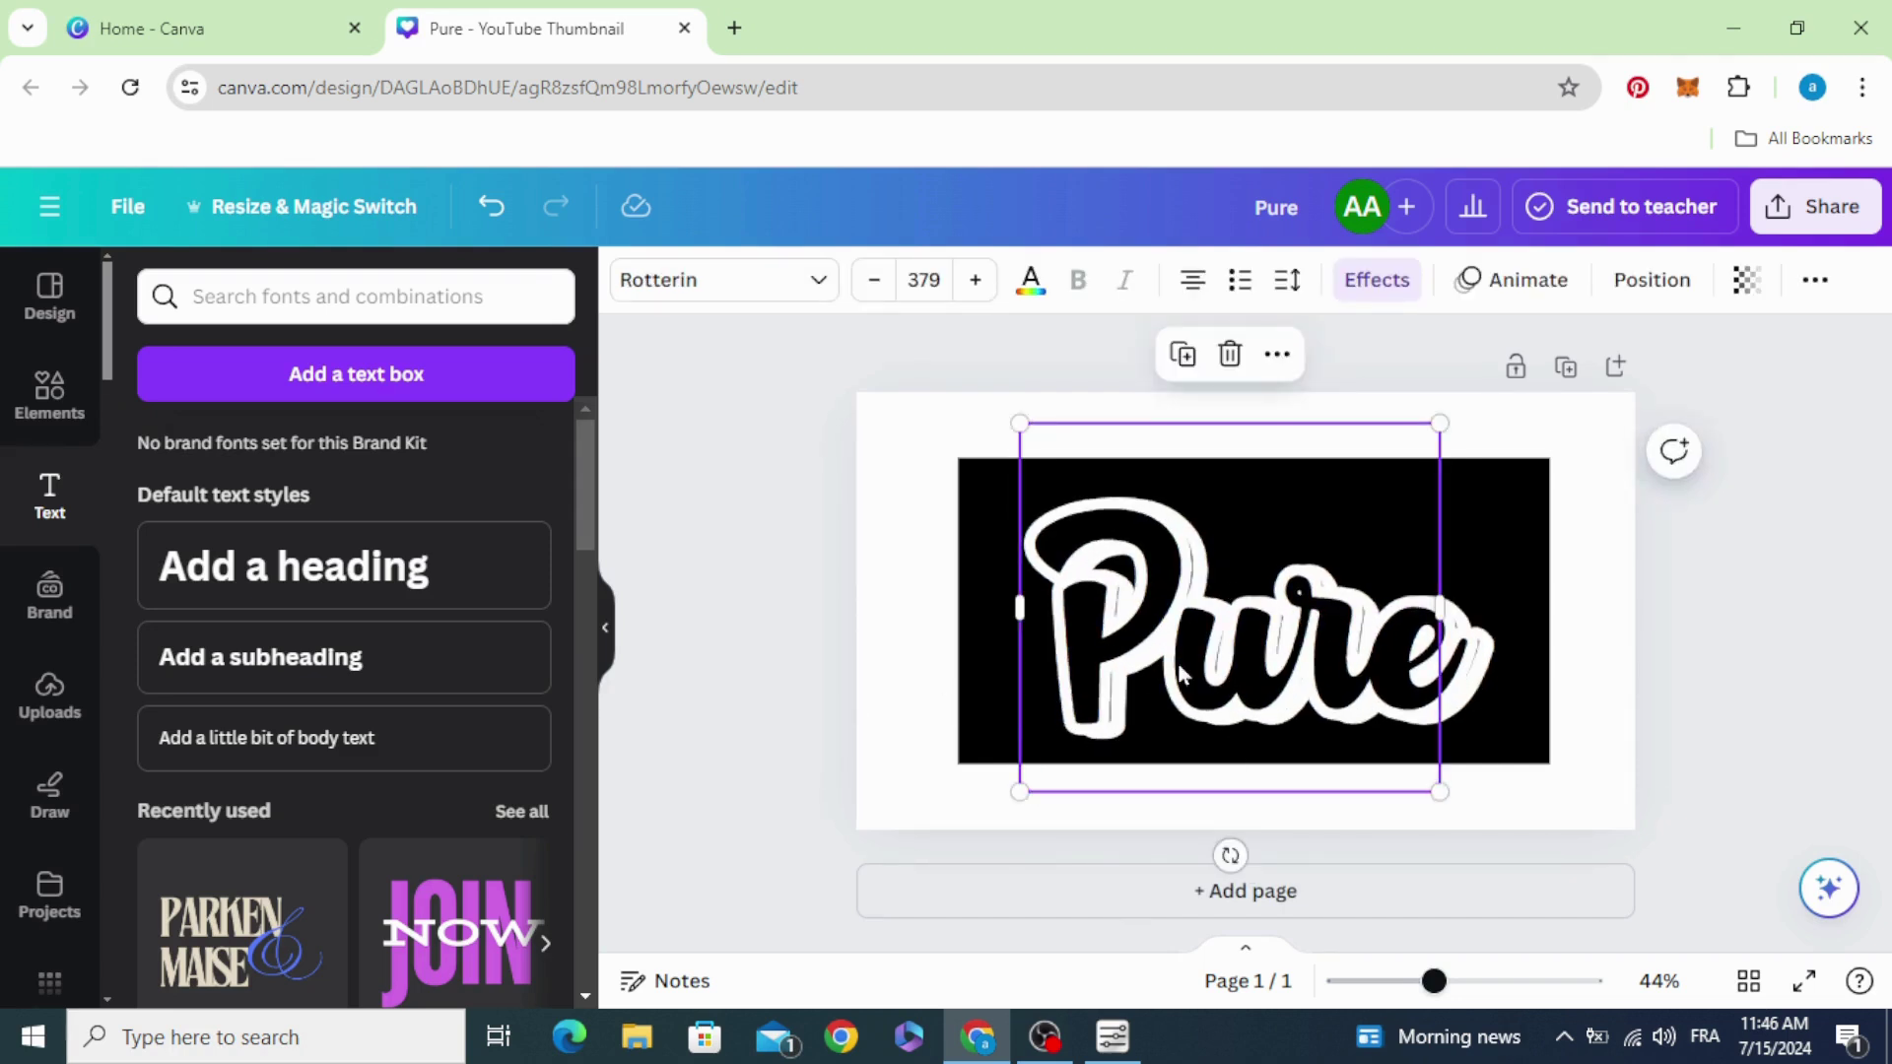
pyautogui.press('Escape')
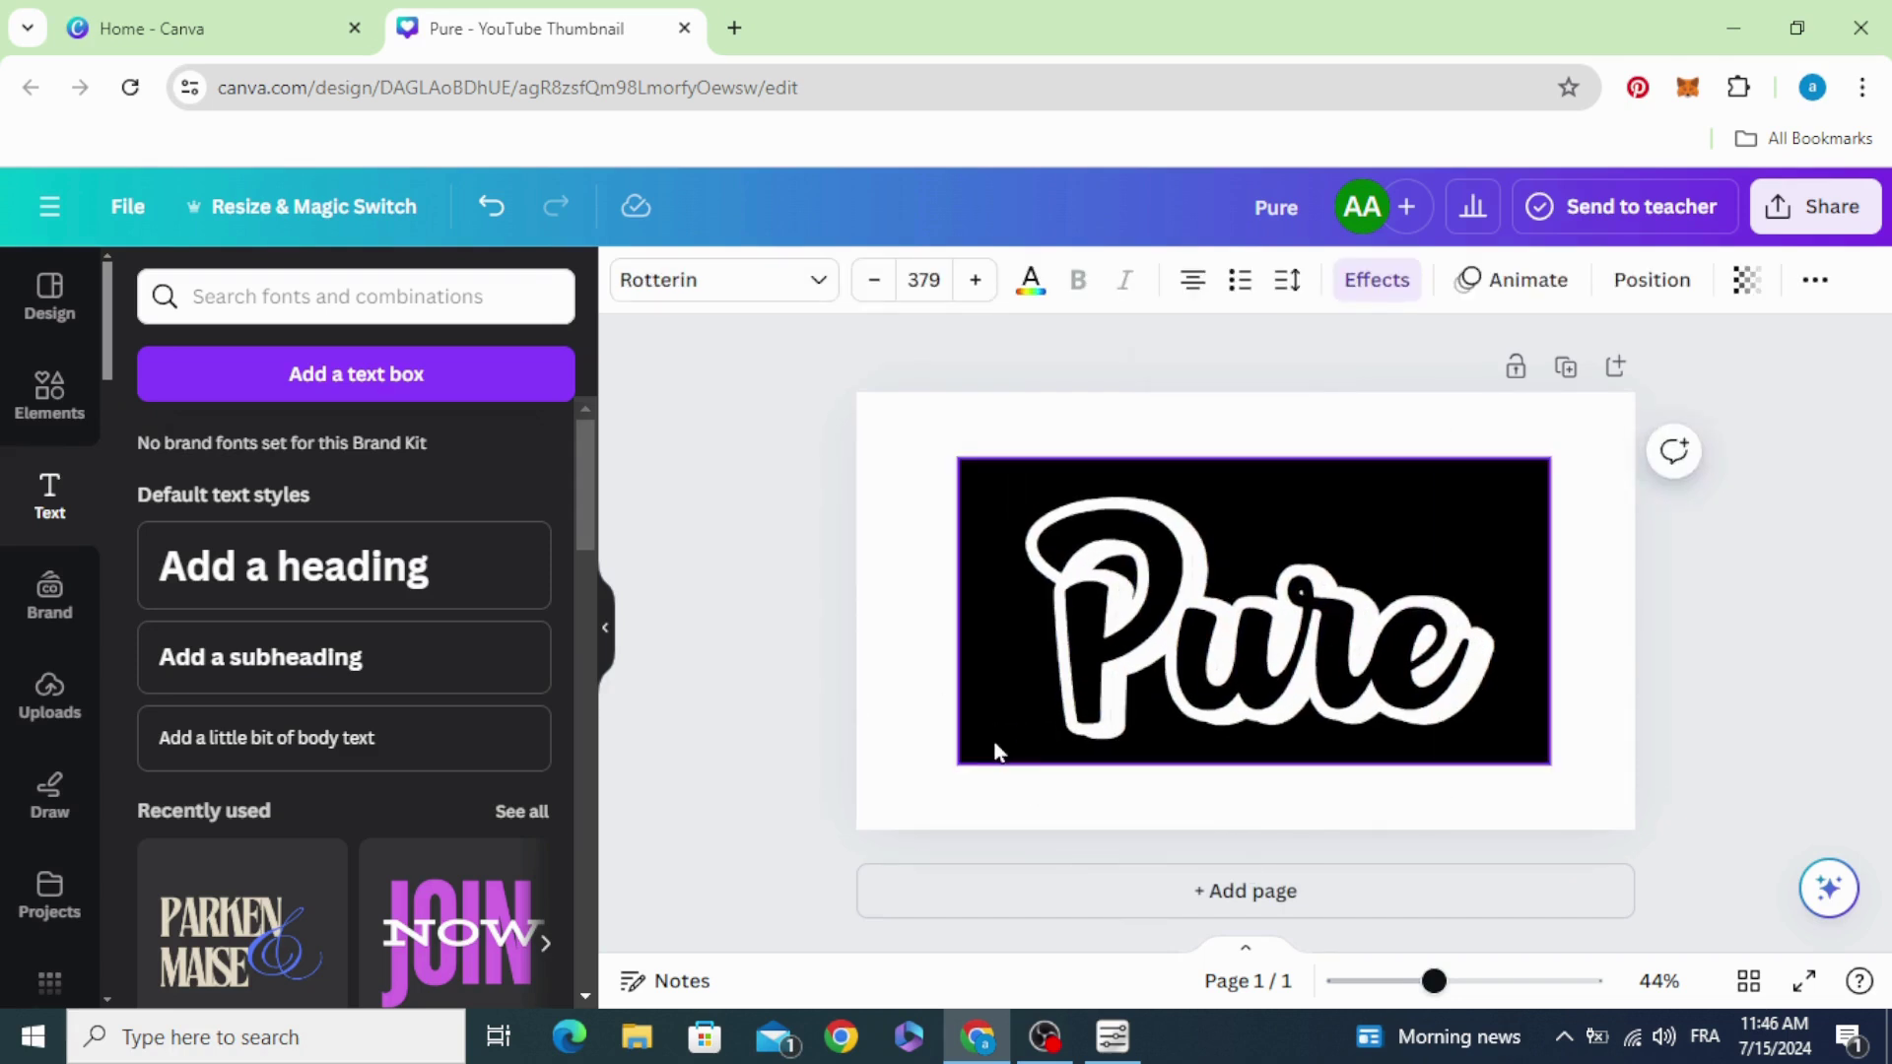
pyautogui.click(1123, 473)
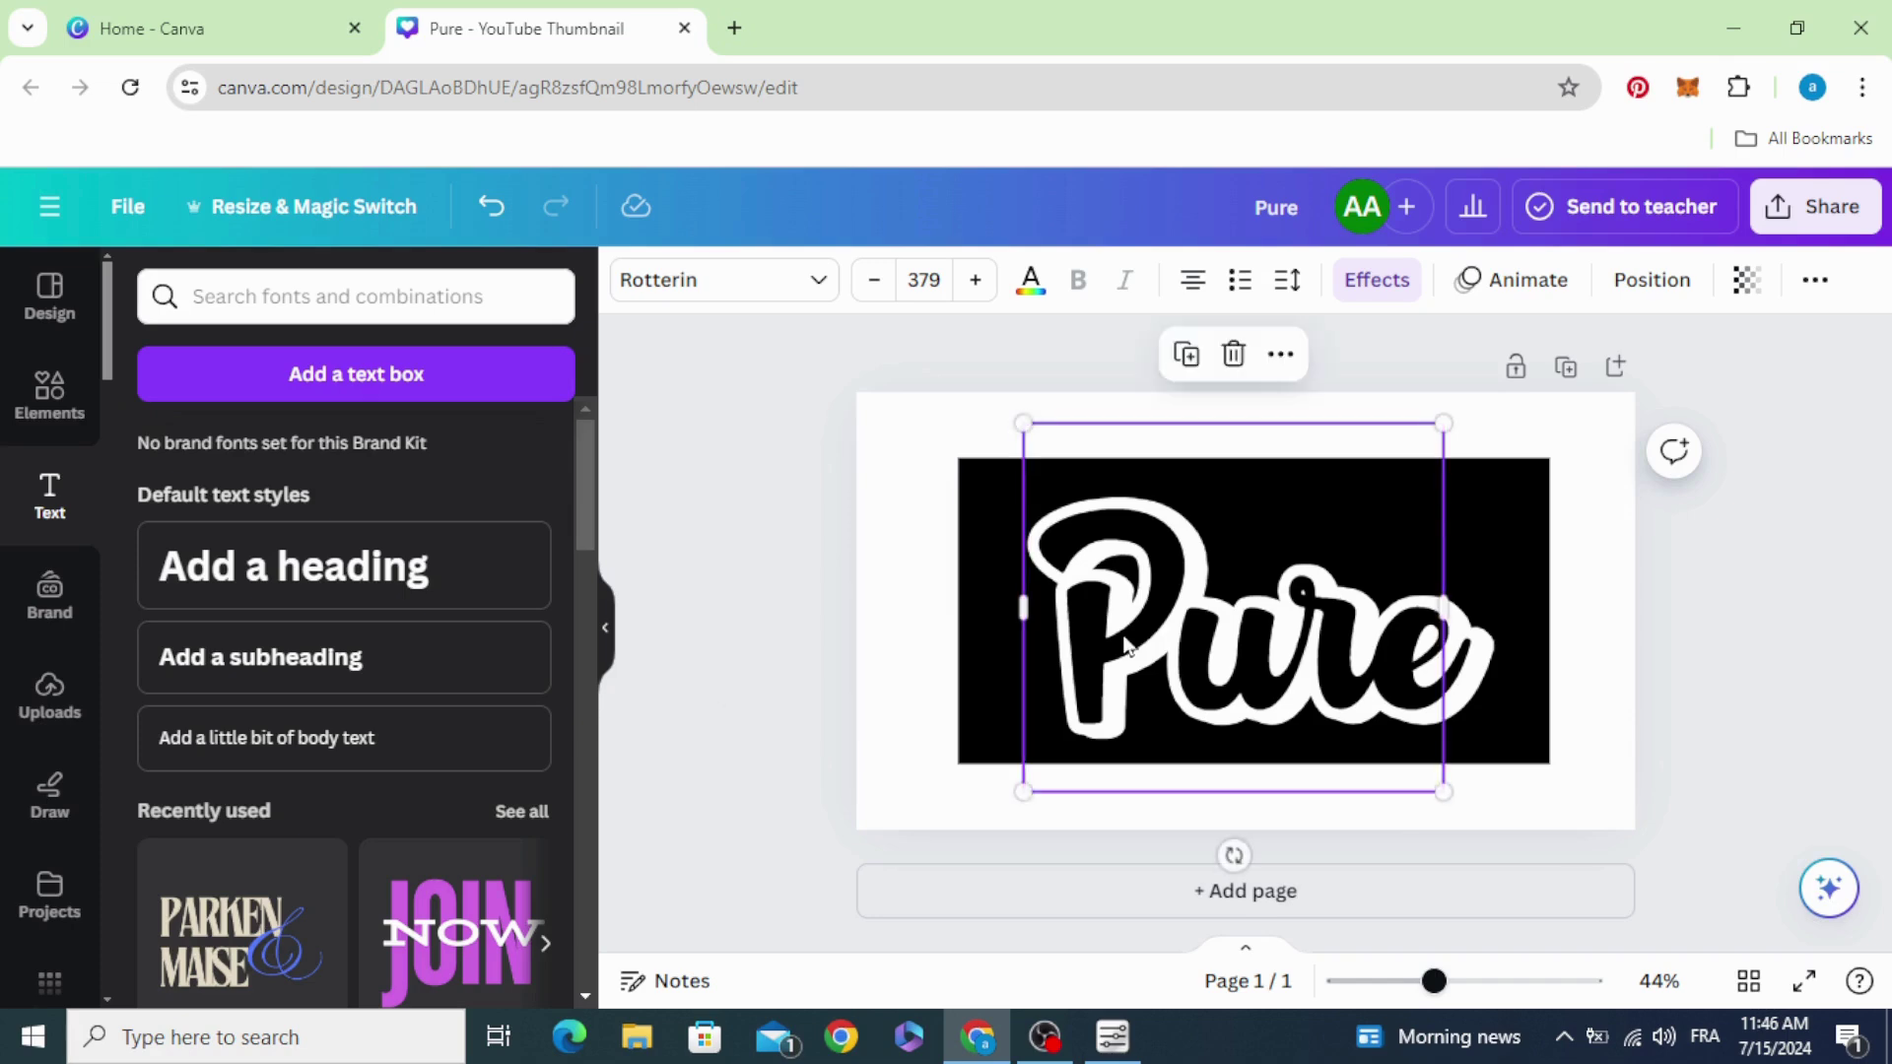
pyautogui.click(1123, 473)
pyautogui.click(743, 573)
pyautogui.click(1204, 629)
pyautogui.moveTo(1222, 621); pyautogui.dragTo(1222, 613)
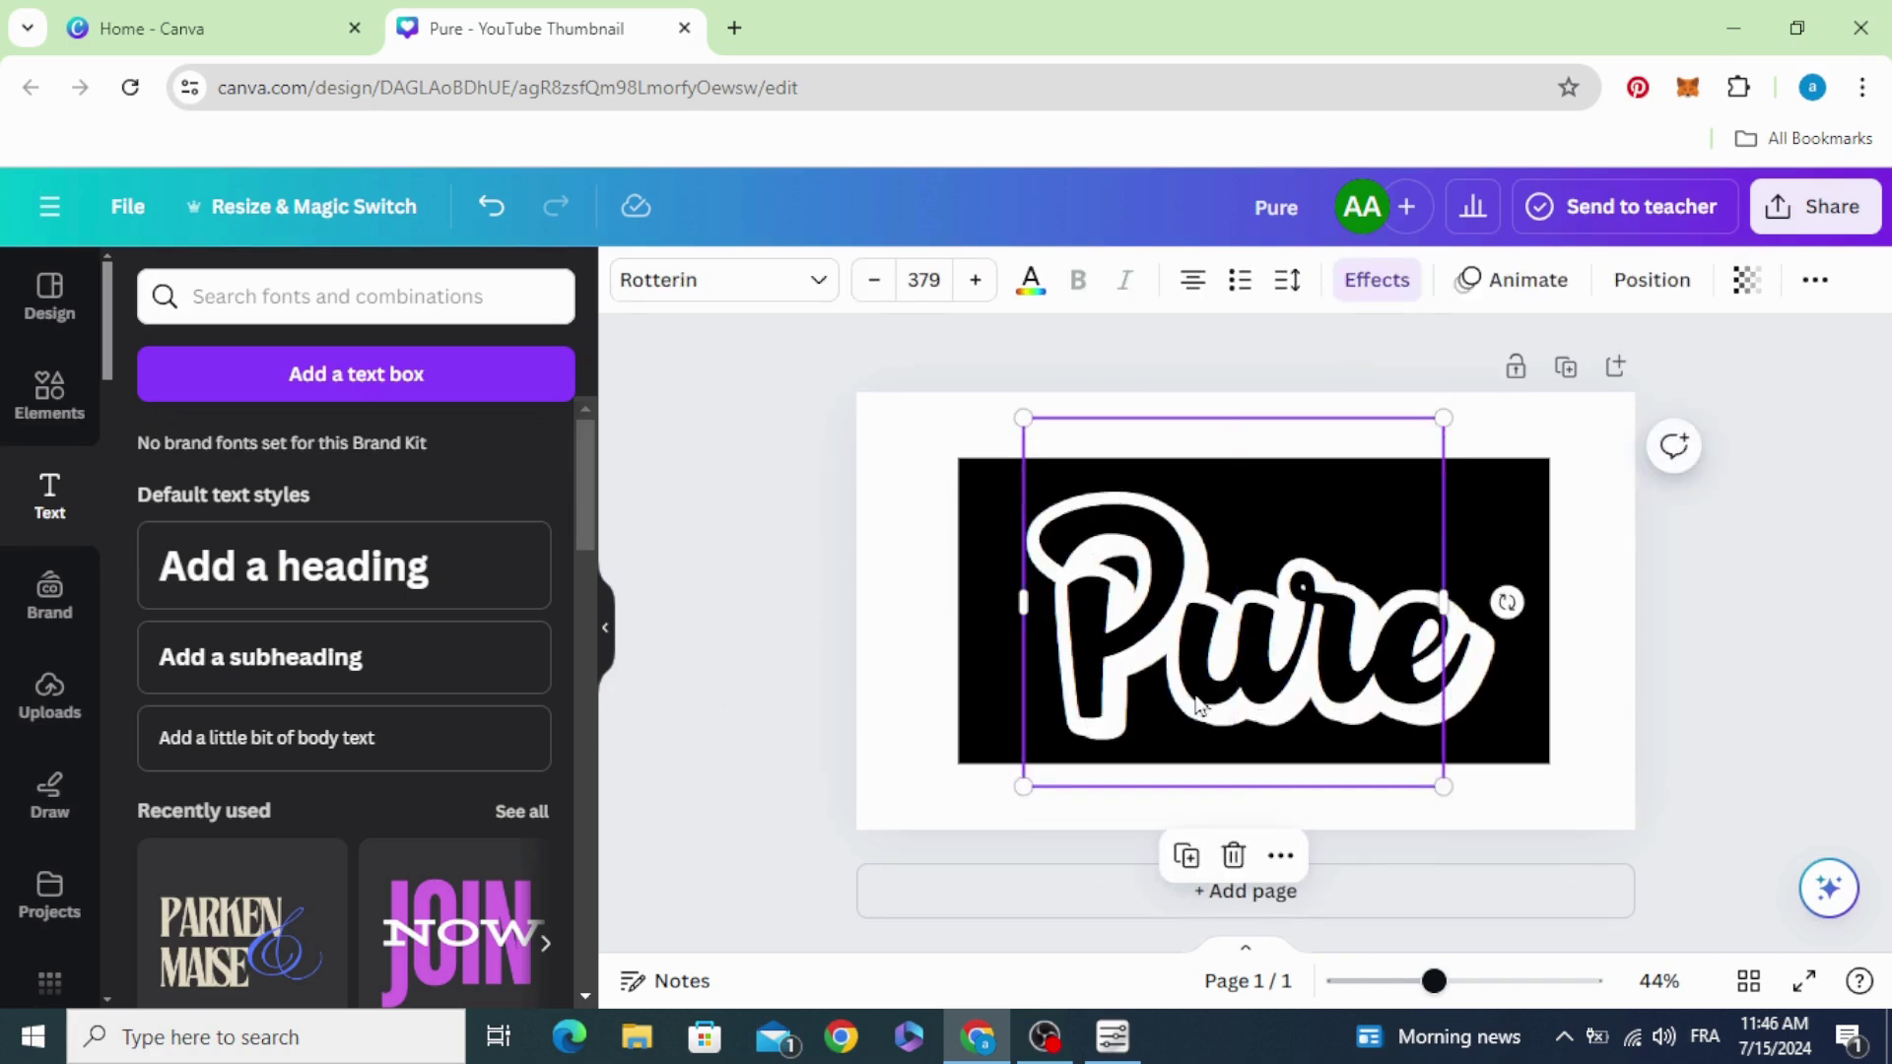
pyautogui.click(756, 641)
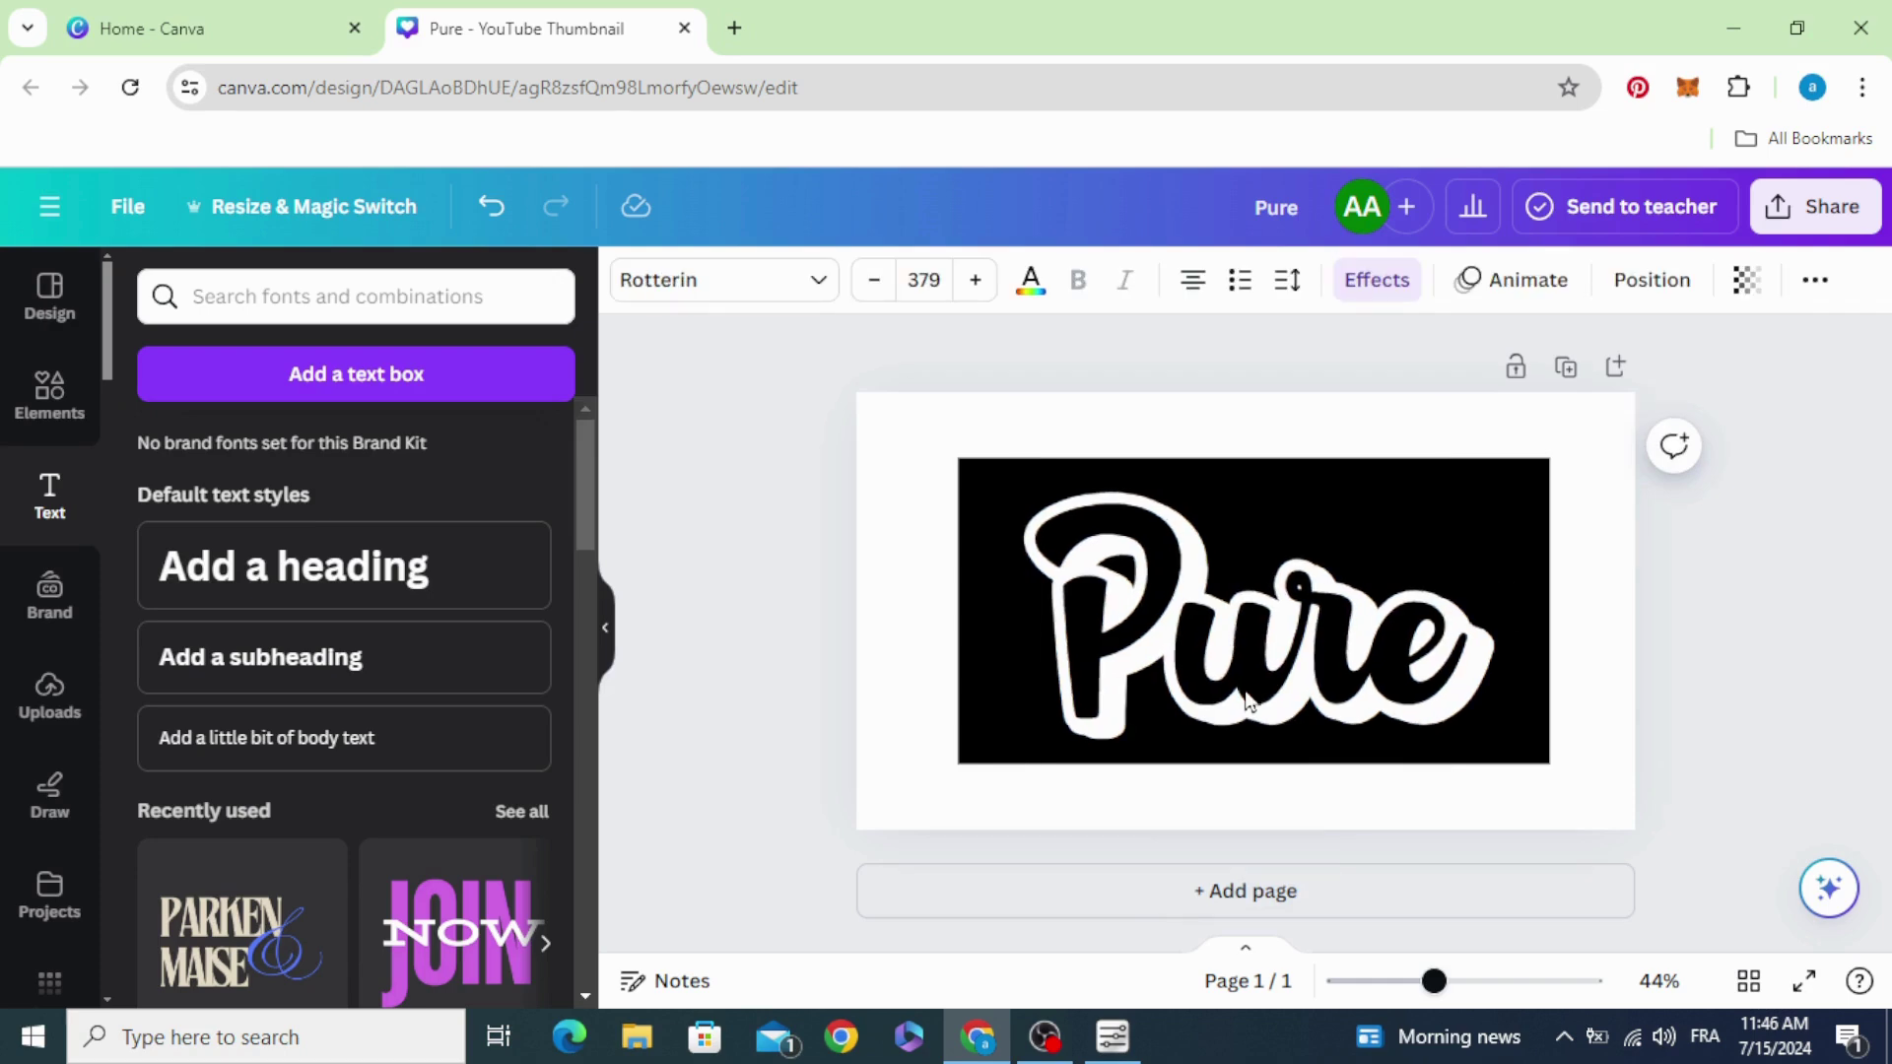
# Step: Download the design as a 2400 × 1350 px PNG
pyautogui.click(697, 680)
pyautogui.click(1836, 206)
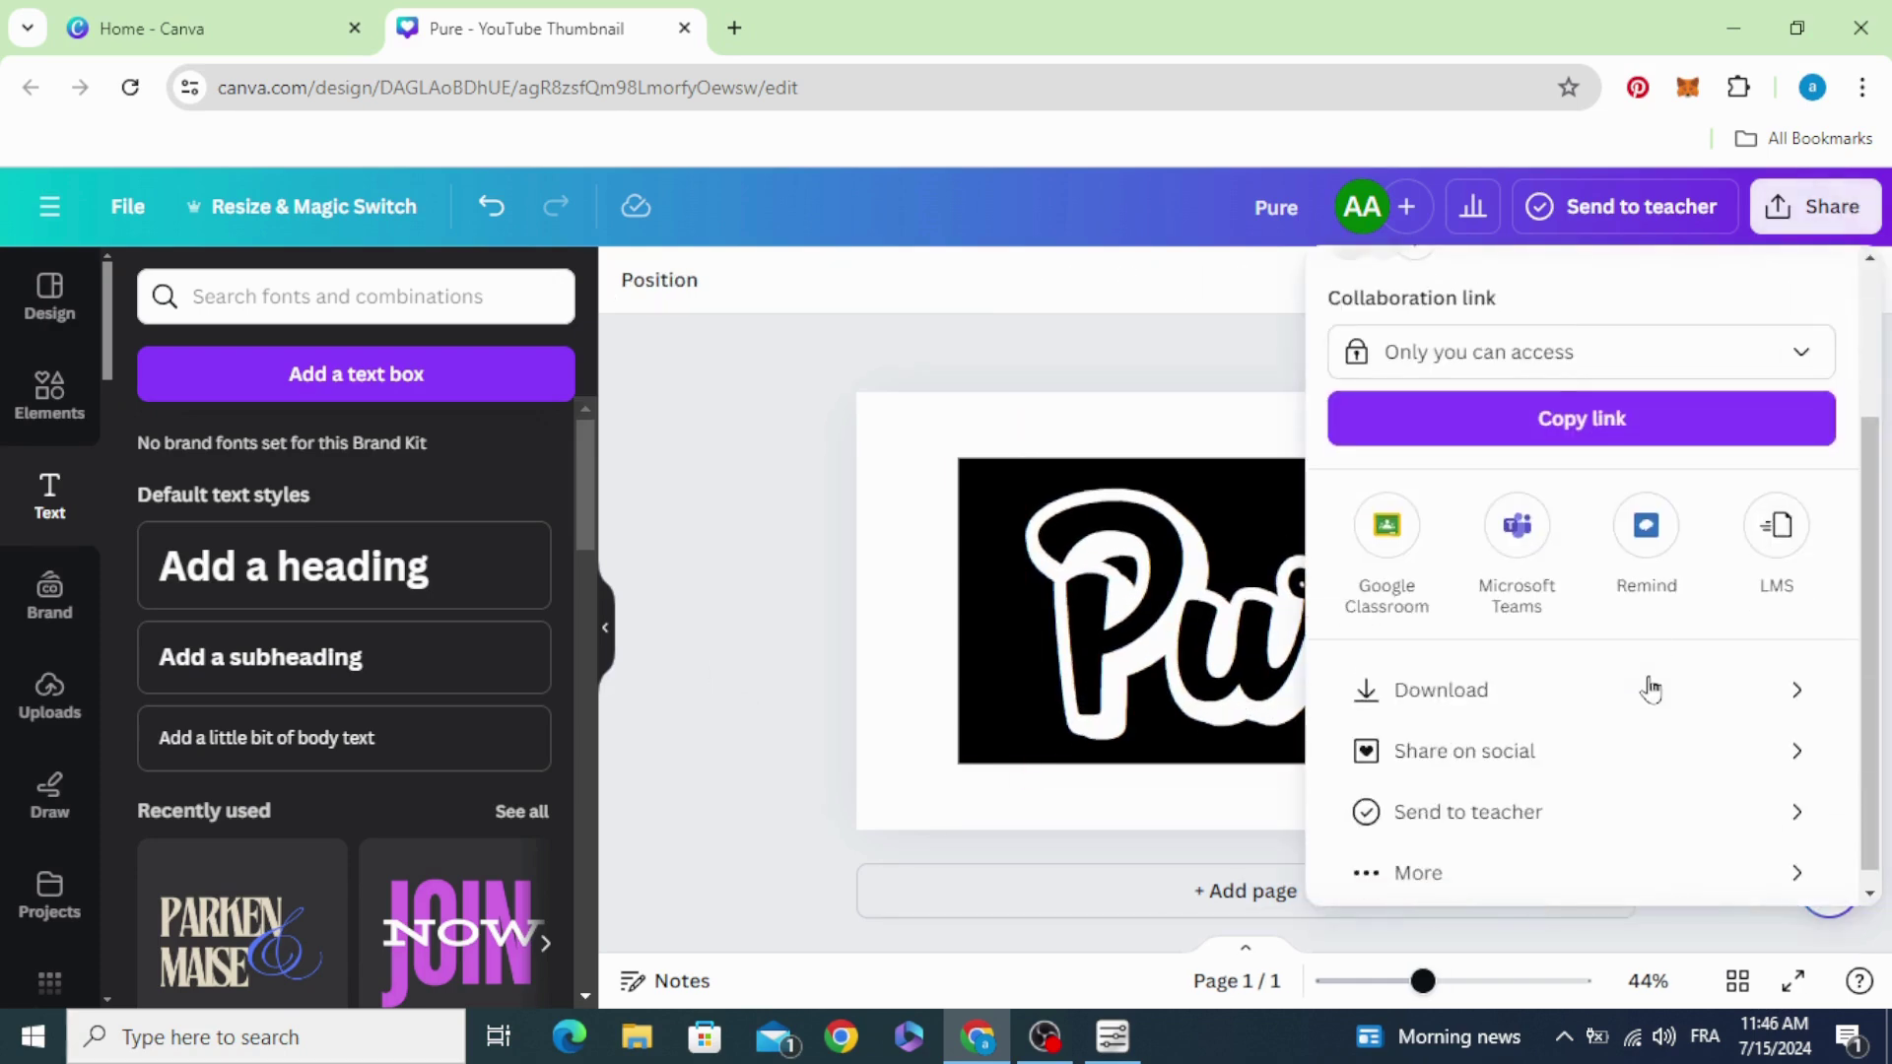
pyautogui.click(1651, 688)
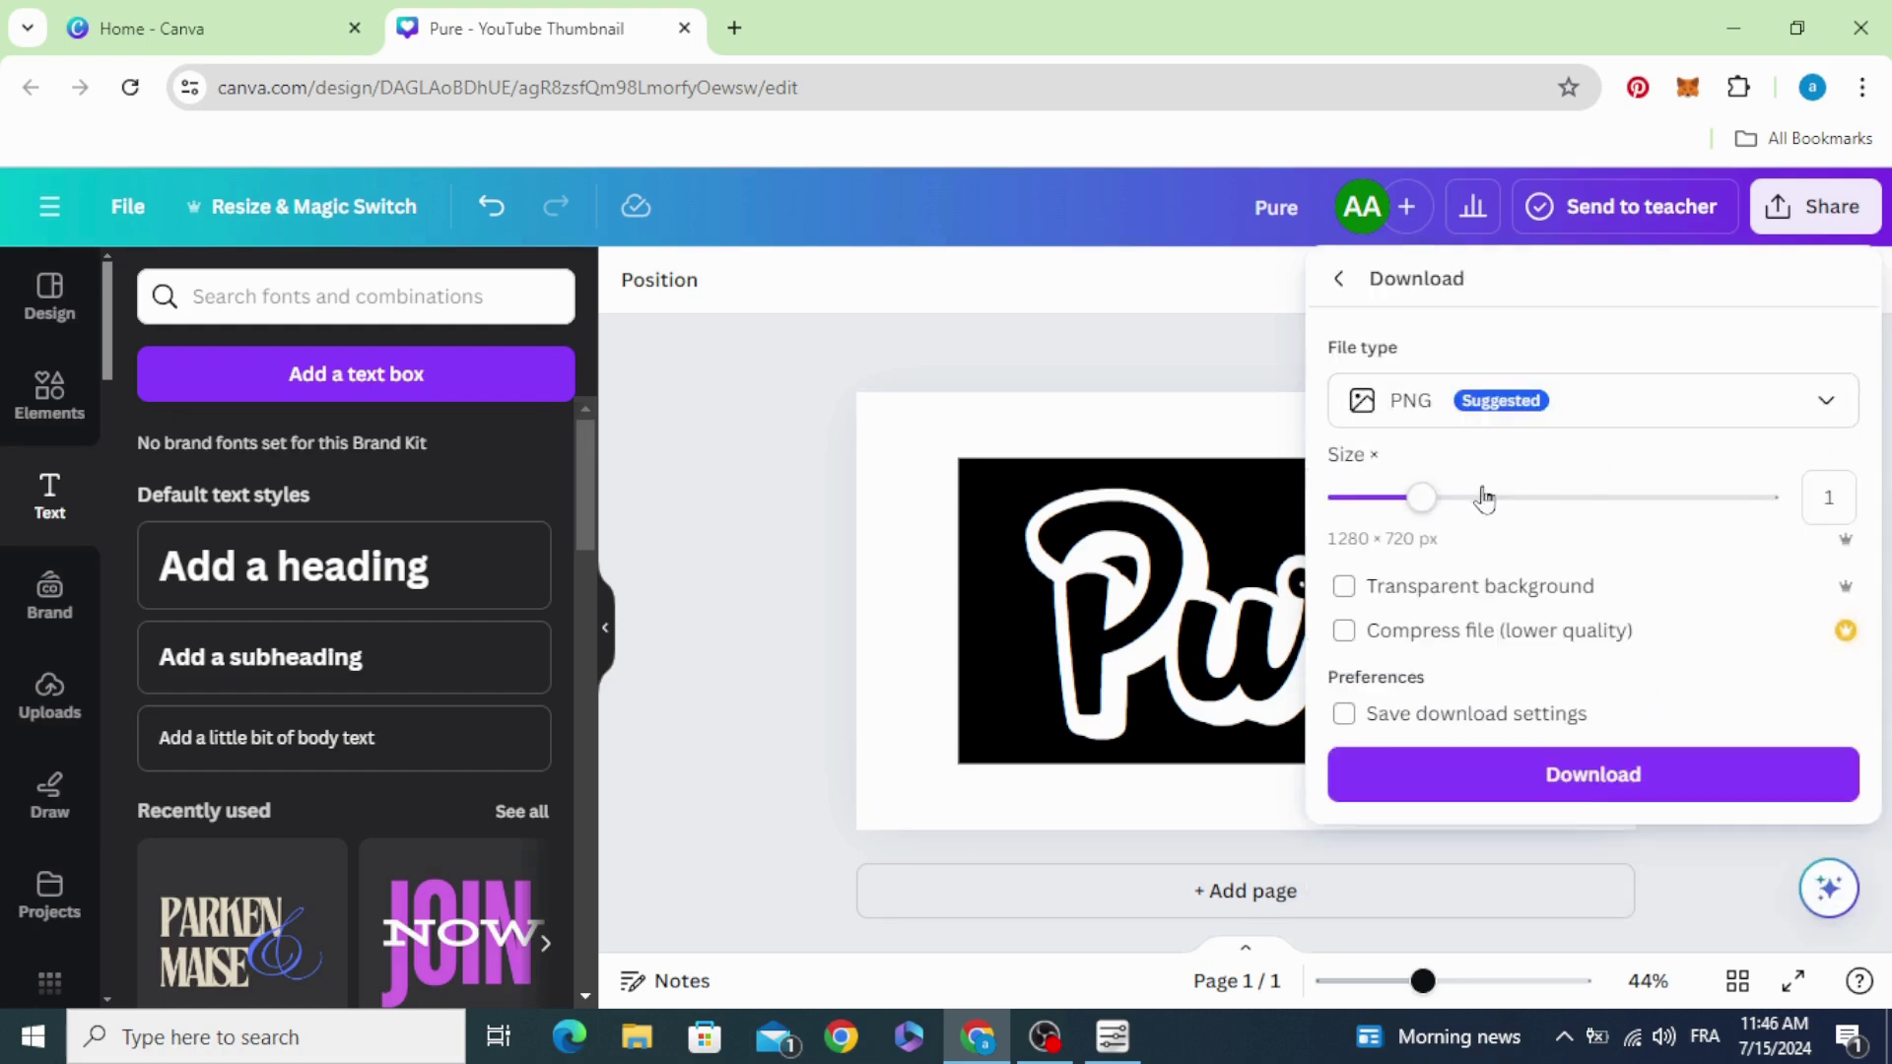
pyautogui.moveTo(1431, 499); pyautogui.dragTo(1561, 512)
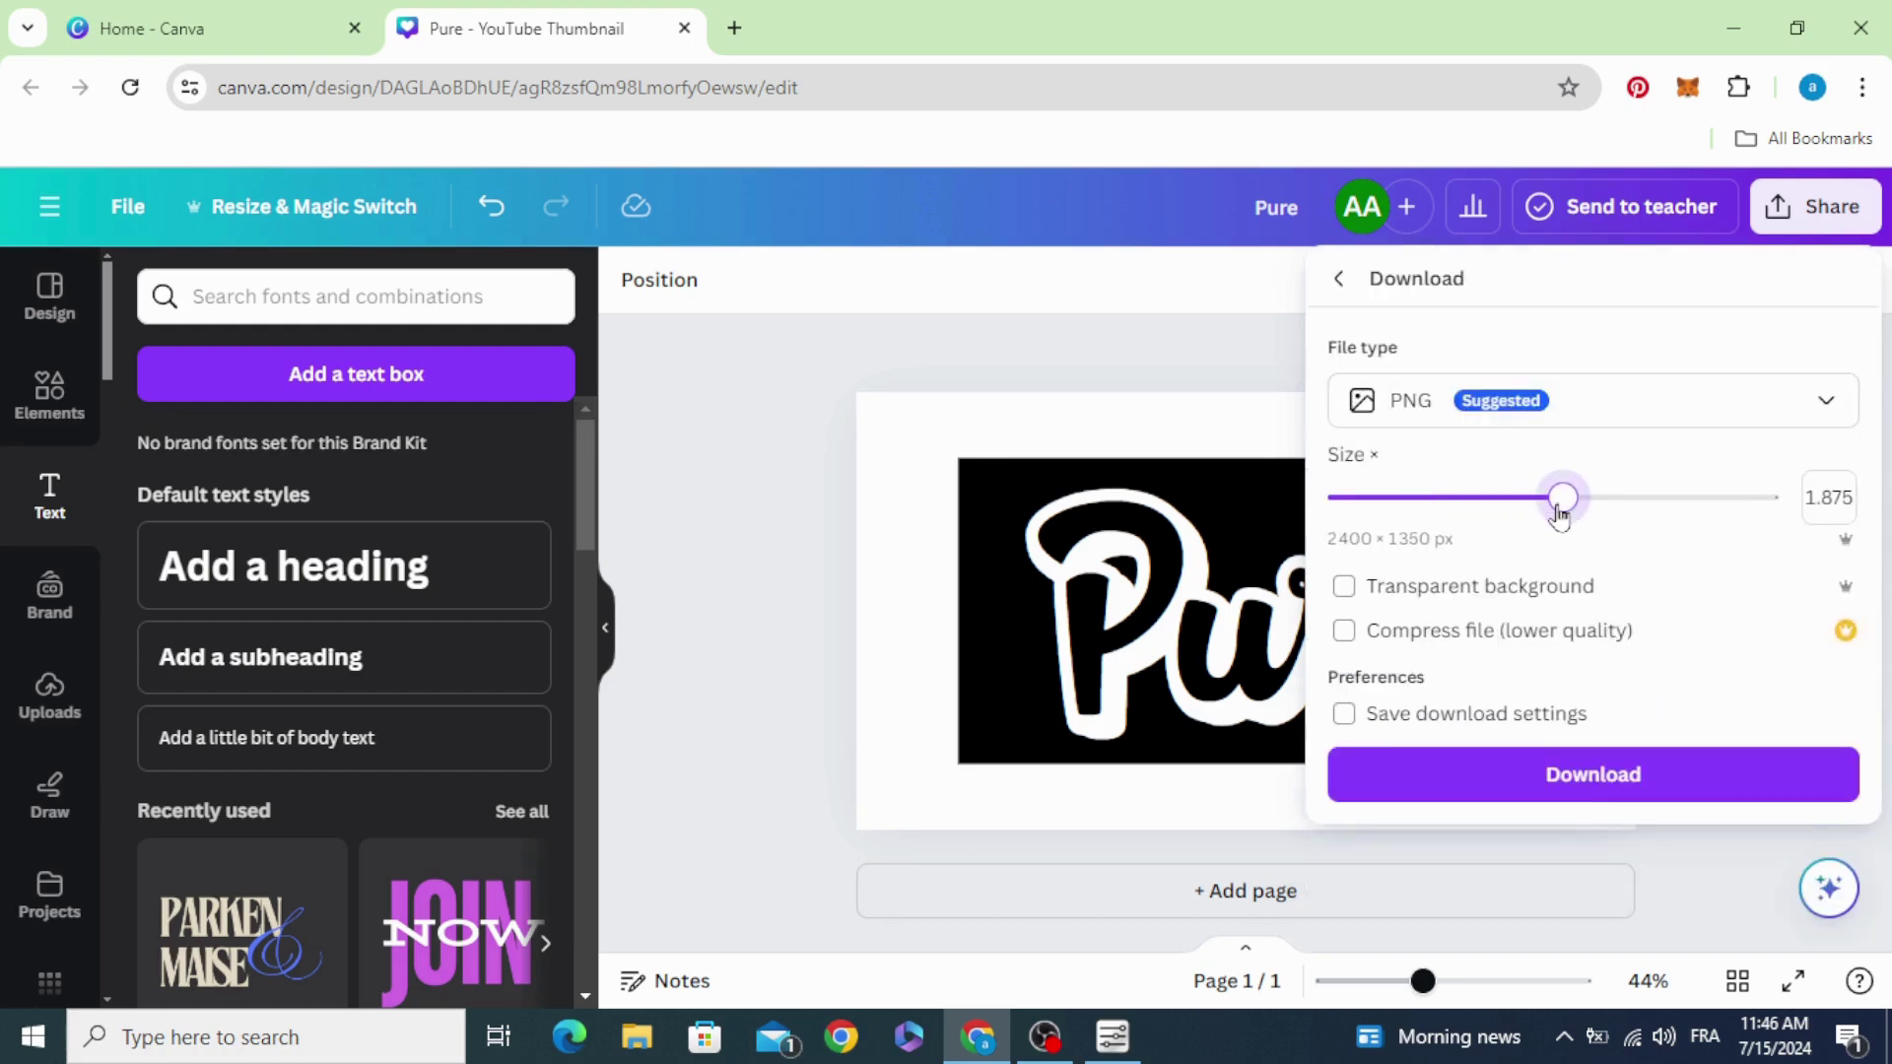
pyautogui.click(1576, 778)
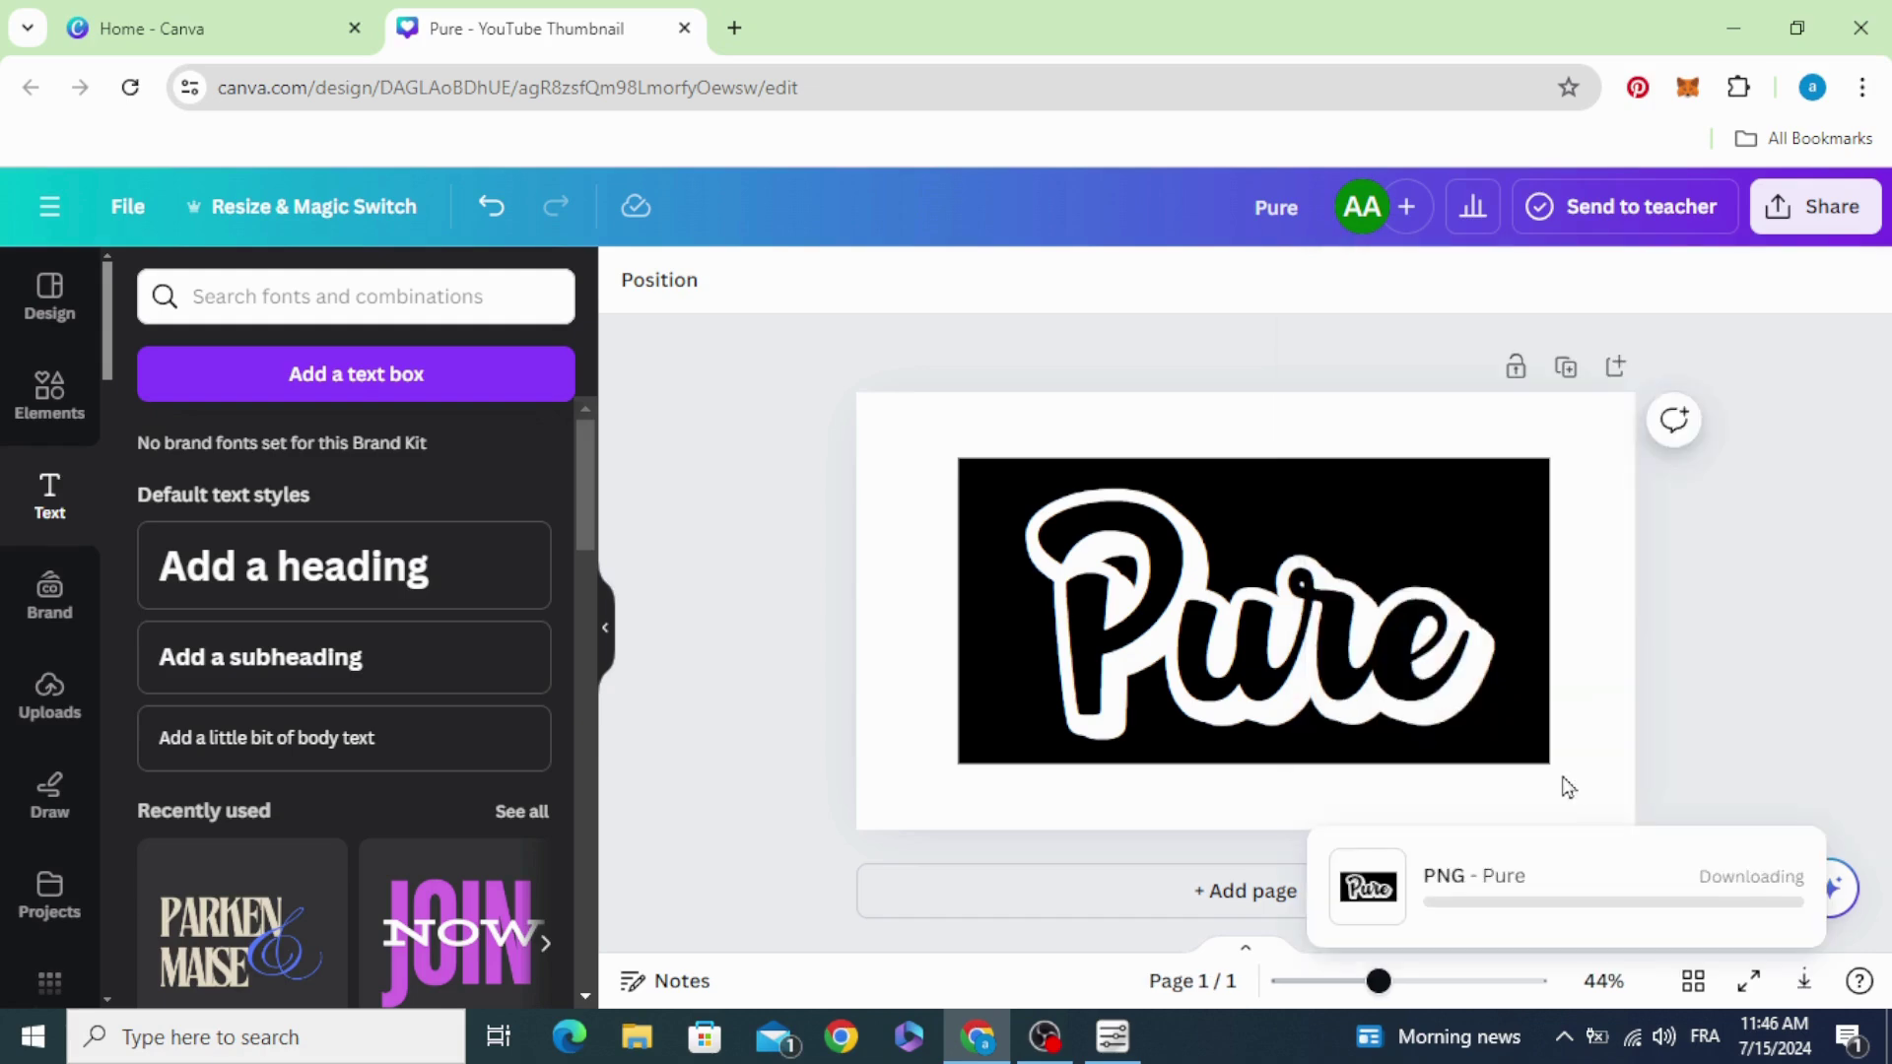
# Step: Upload the downloaded 'Pure (11).png' into Canva's uploads
pyautogui.click(785, 676)
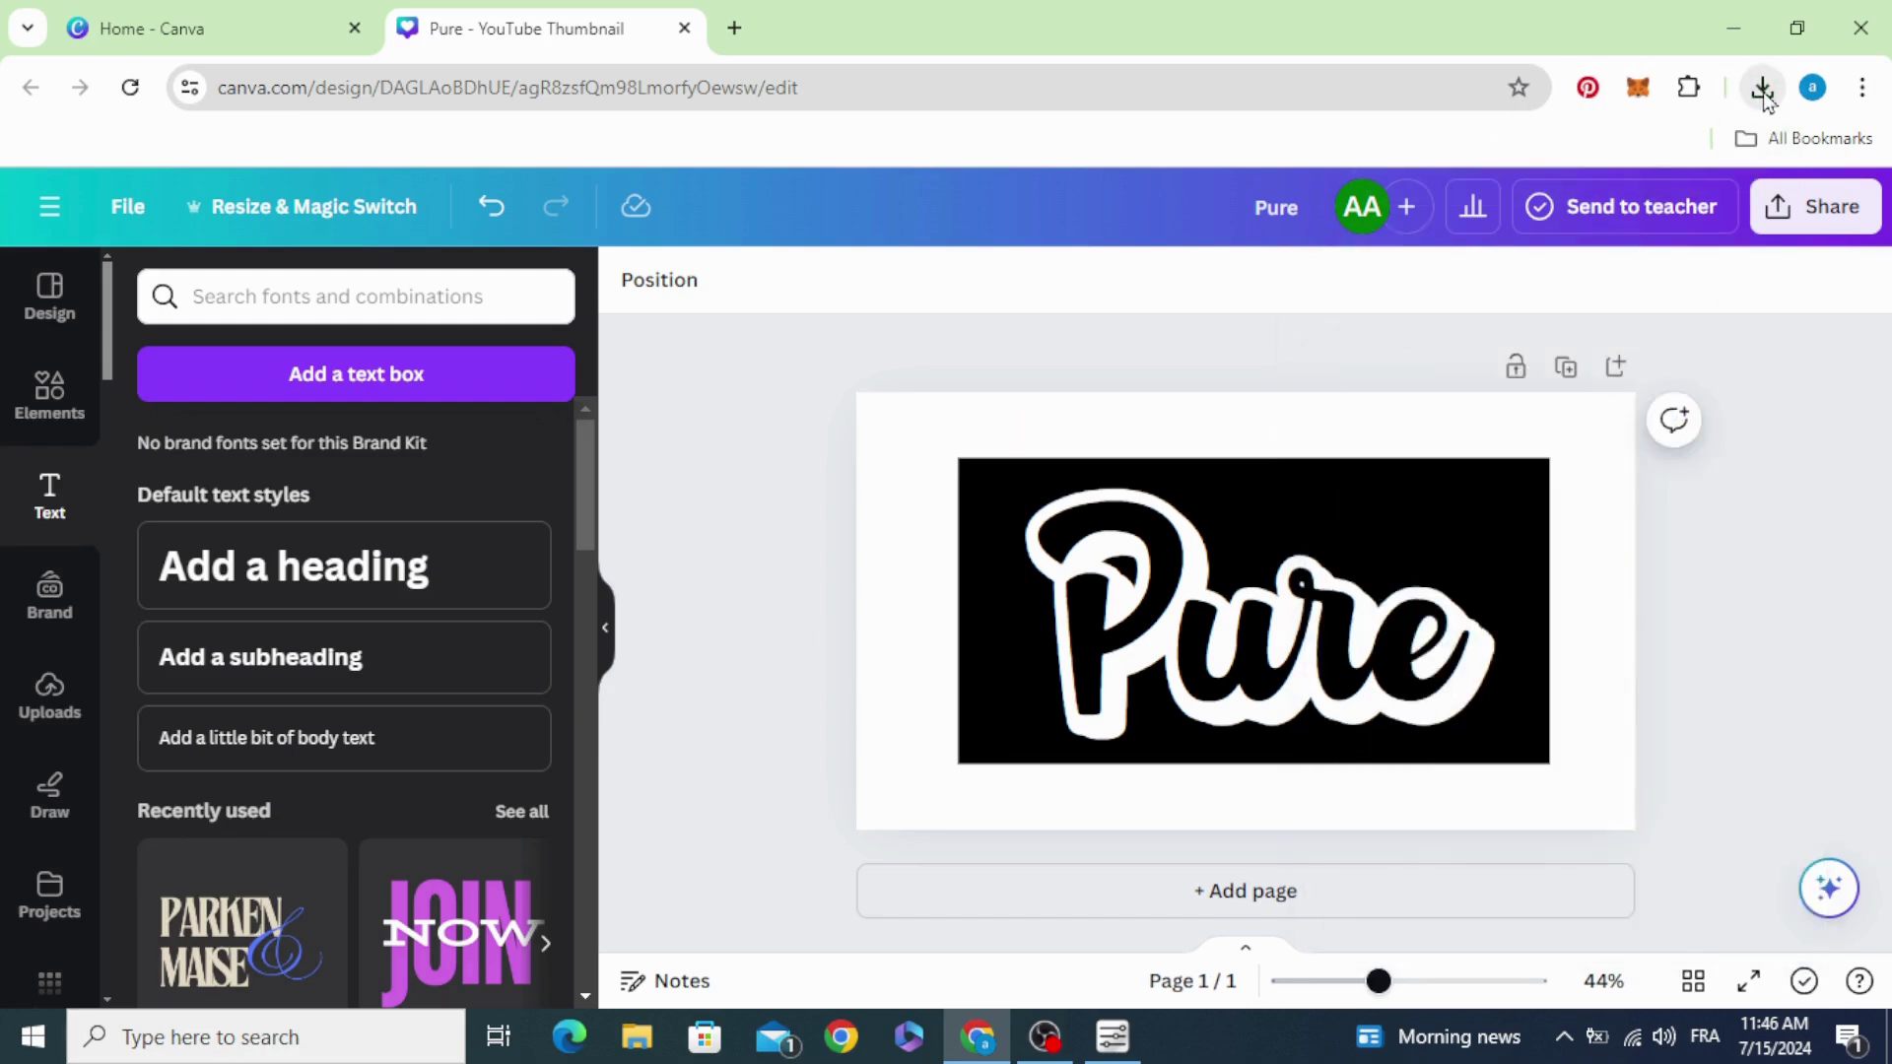
pyautogui.click(1764, 94)
pyautogui.moveTo(1475, 212); pyautogui.dragTo(365, 714)
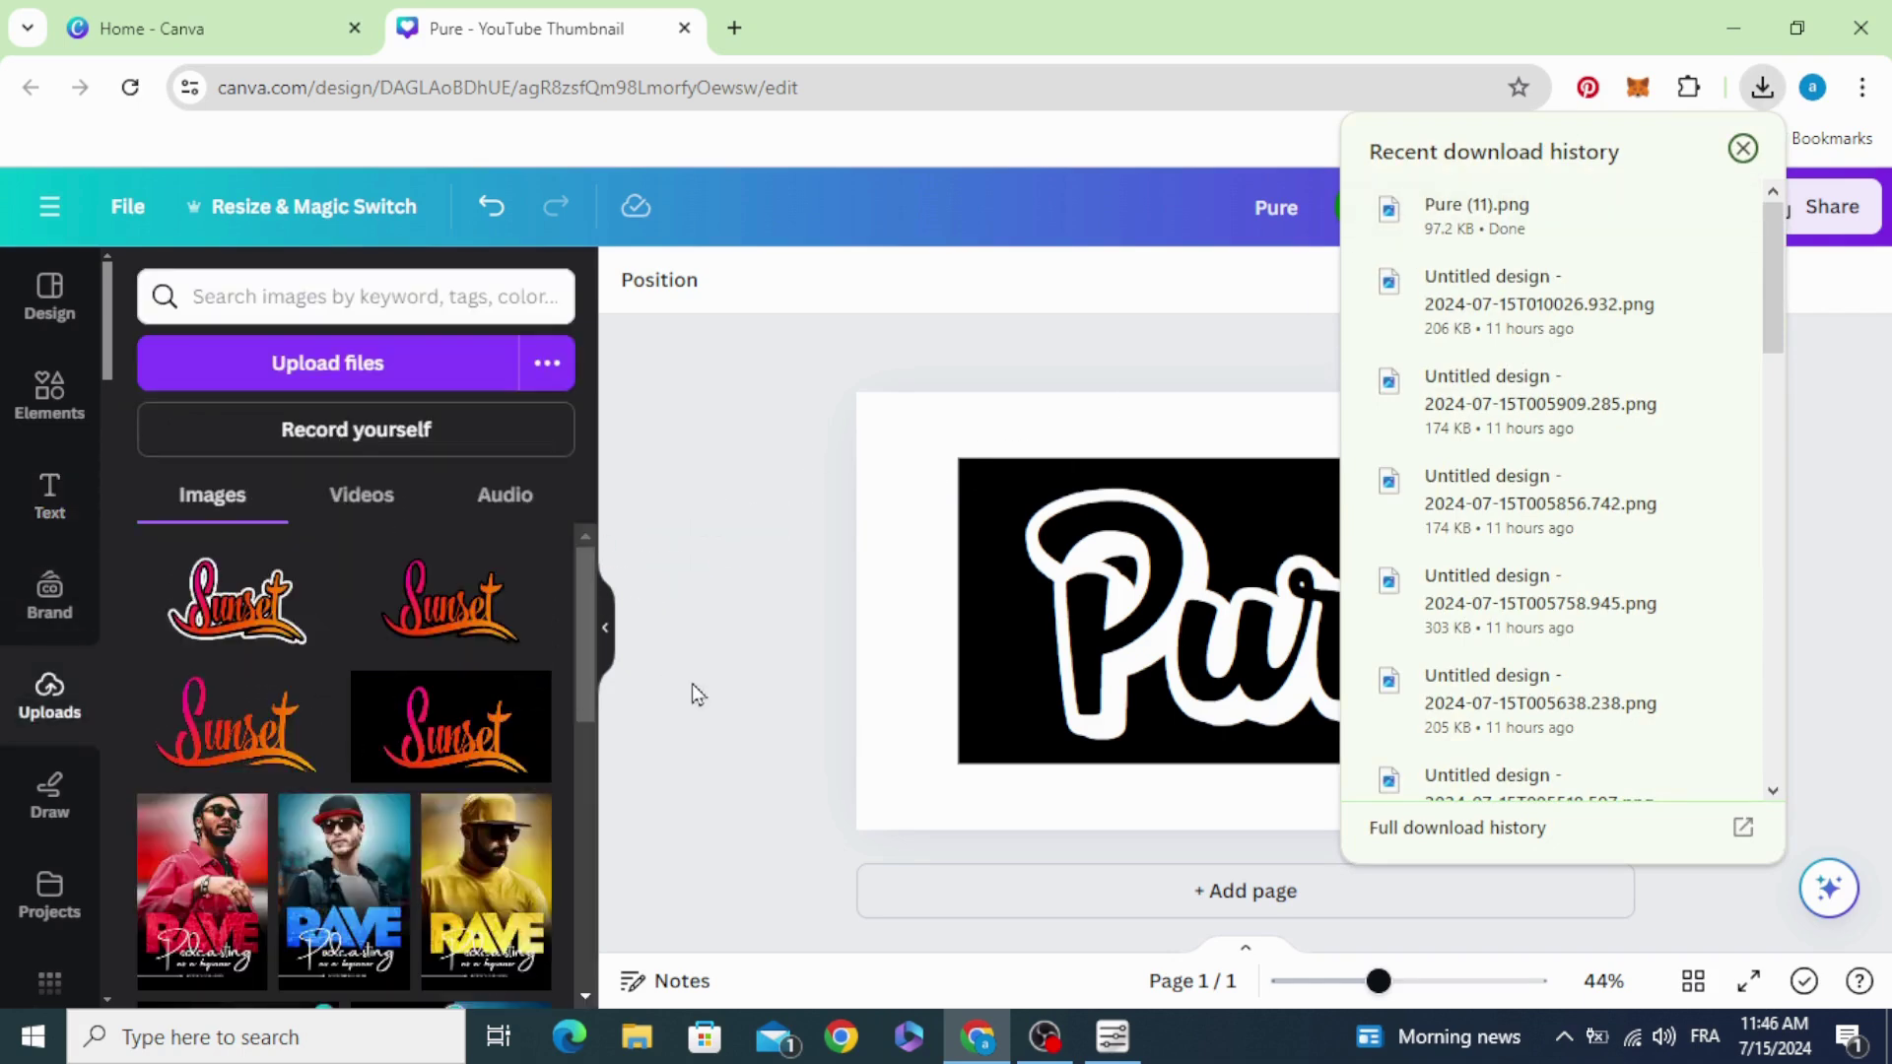
pyautogui.click(818, 666)
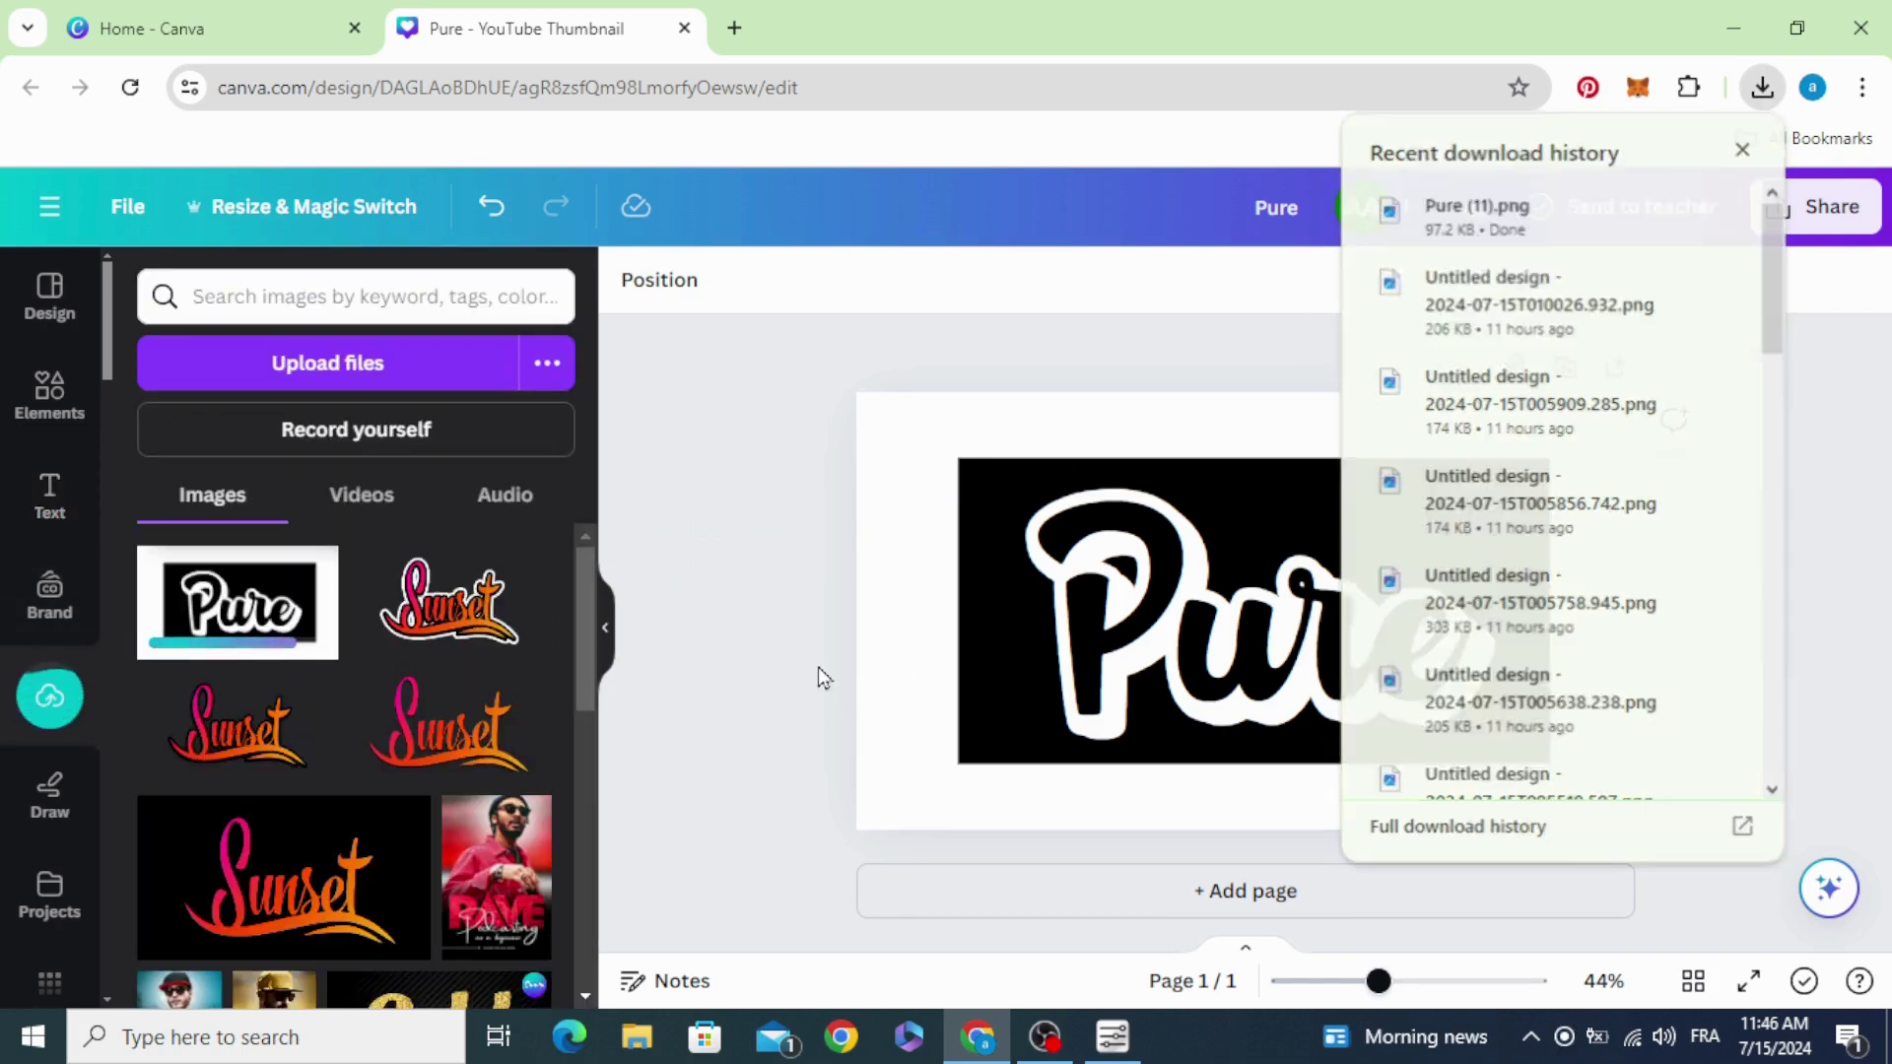
# Step: Add page 2 and place the Pure upload on it, enlarged to fill the page
pyautogui.click(1176, 890)
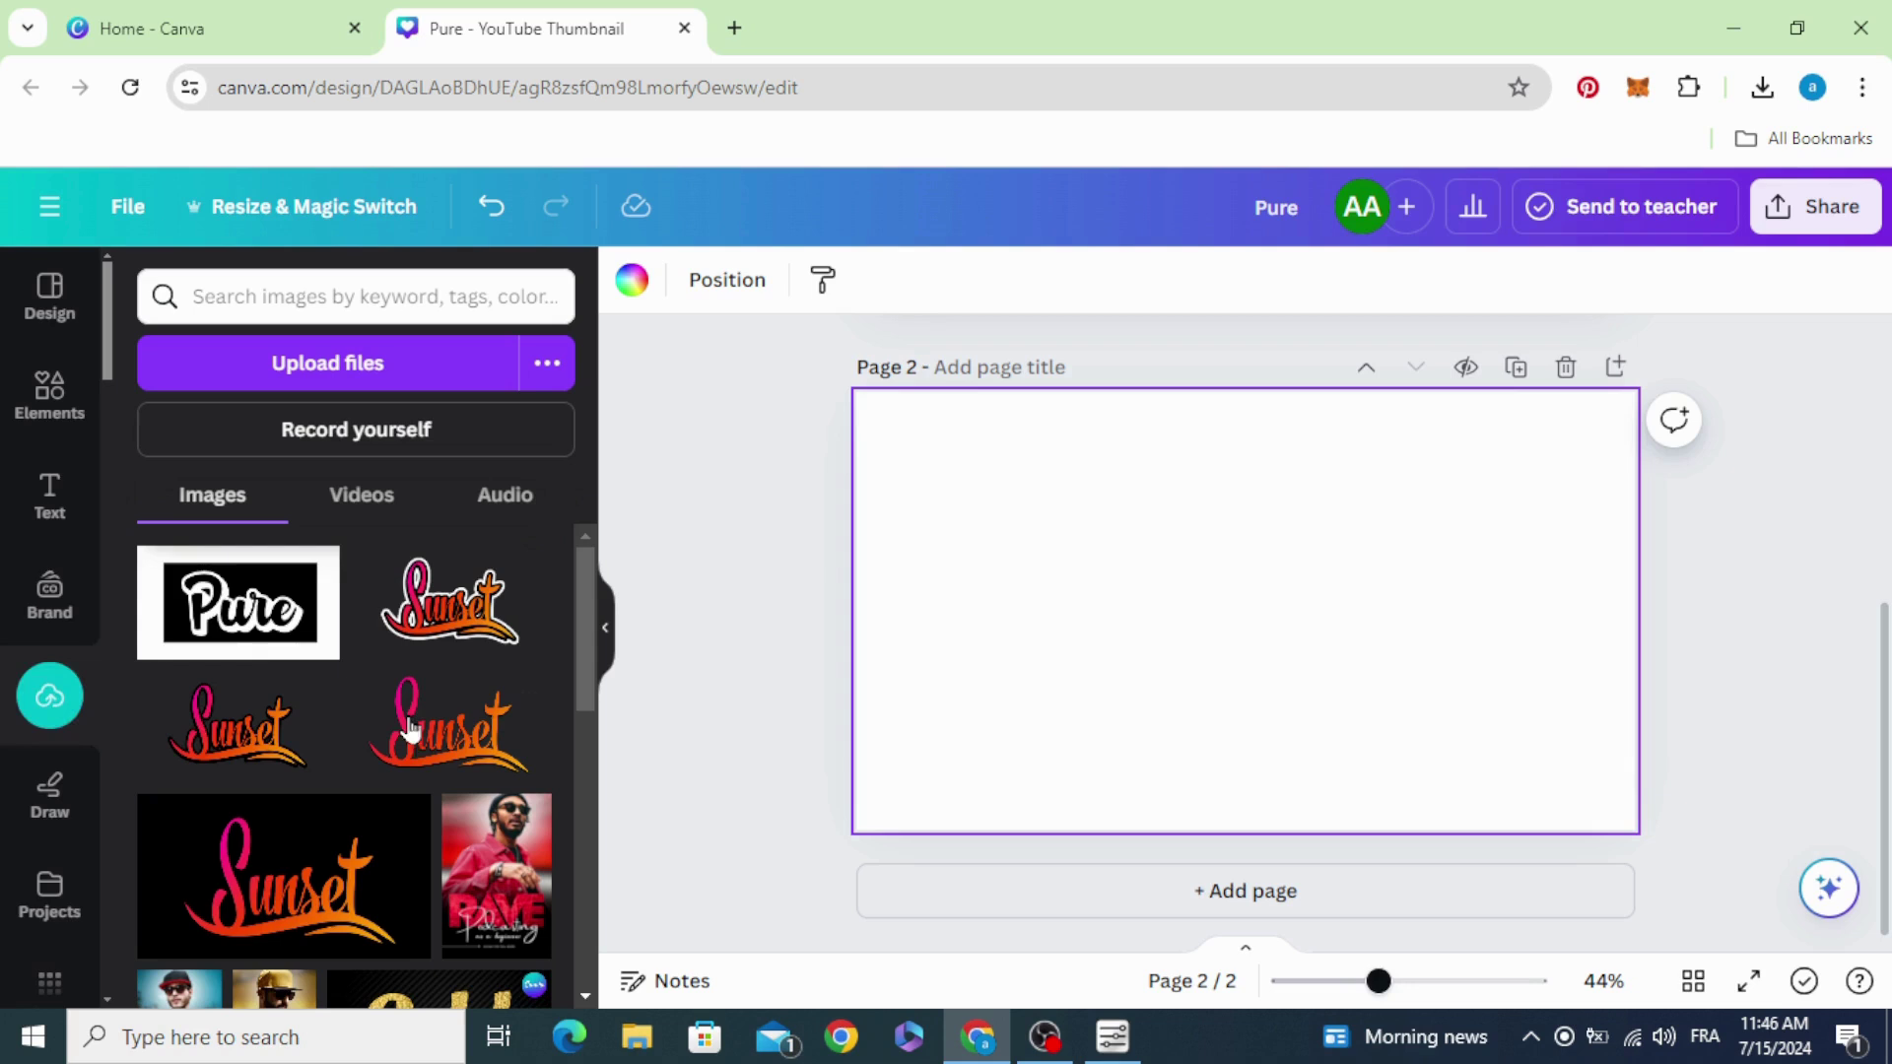
pyautogui.click(260, 621)
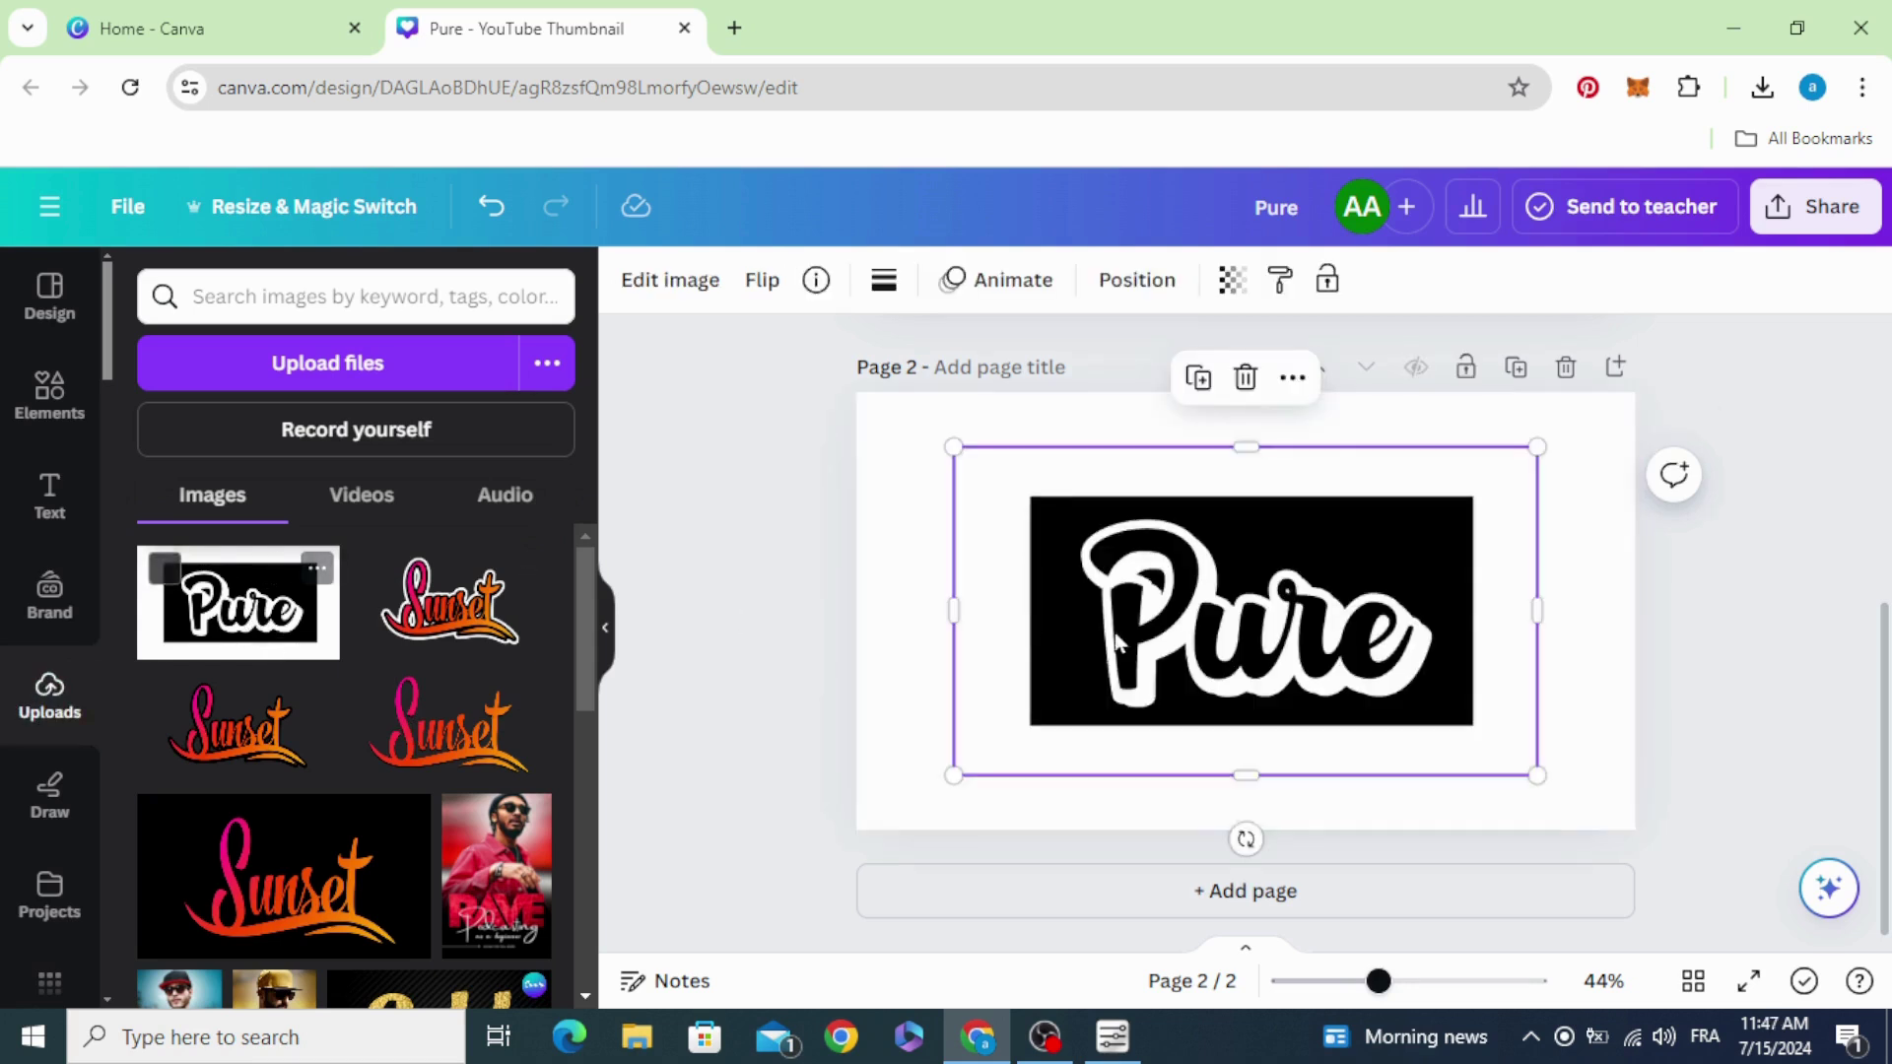
pyautogui.moveTo(1116, 643); pyautogui.dragTo(1020, 588)
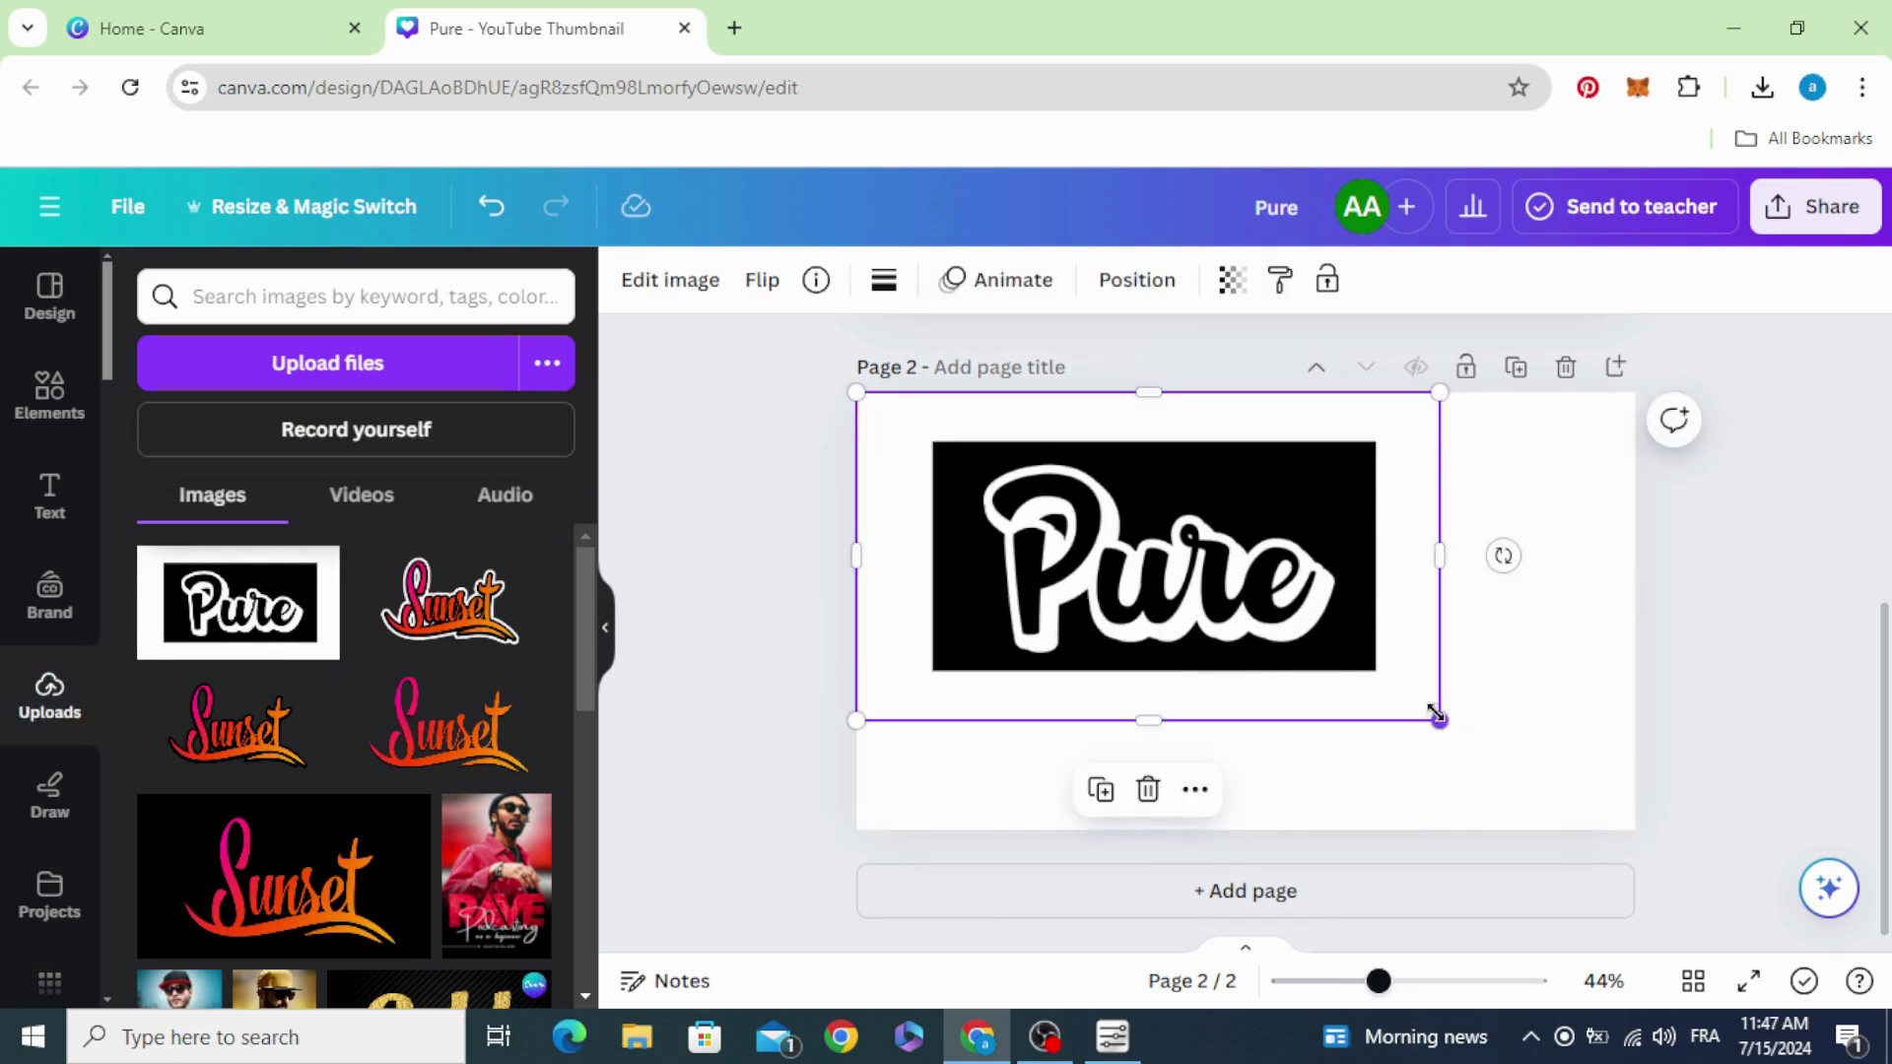
pyautogui.moveTo(1436, 713); pyautogui.dragTo(1635, 830)
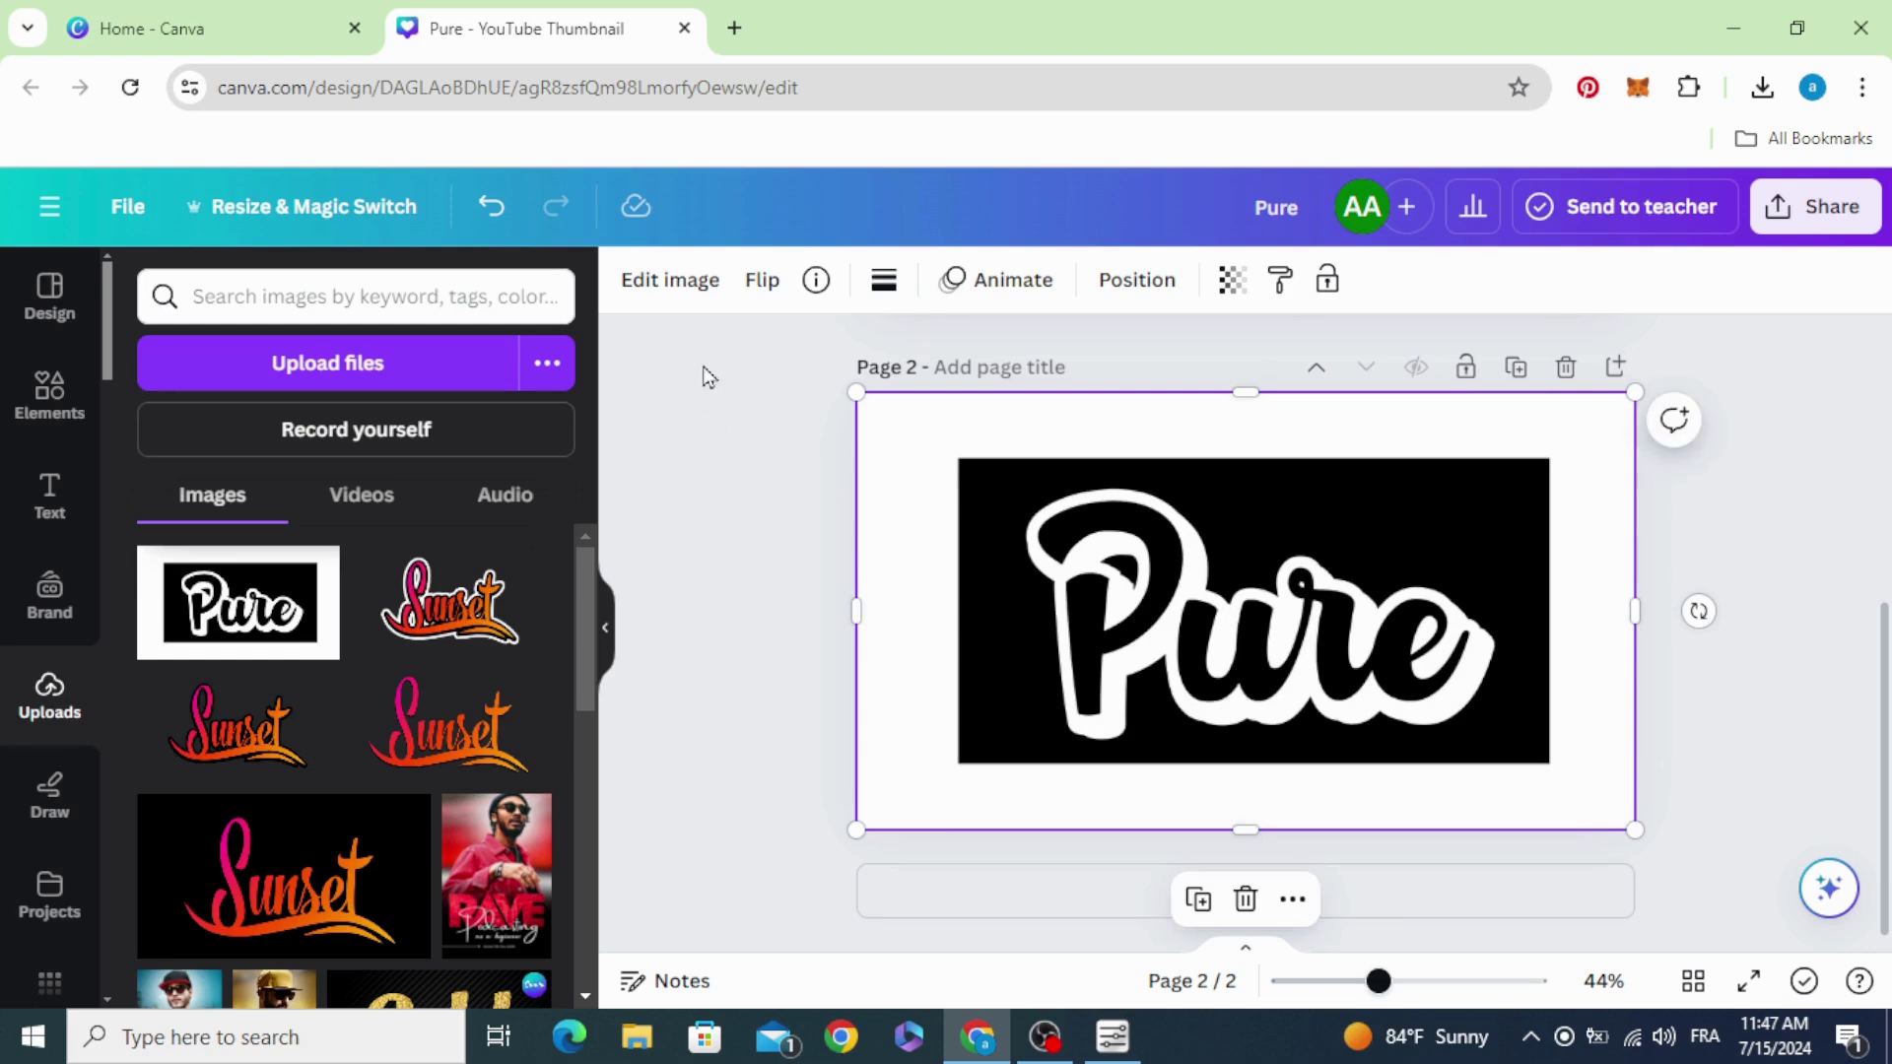
pyautogui.click(682, 283)
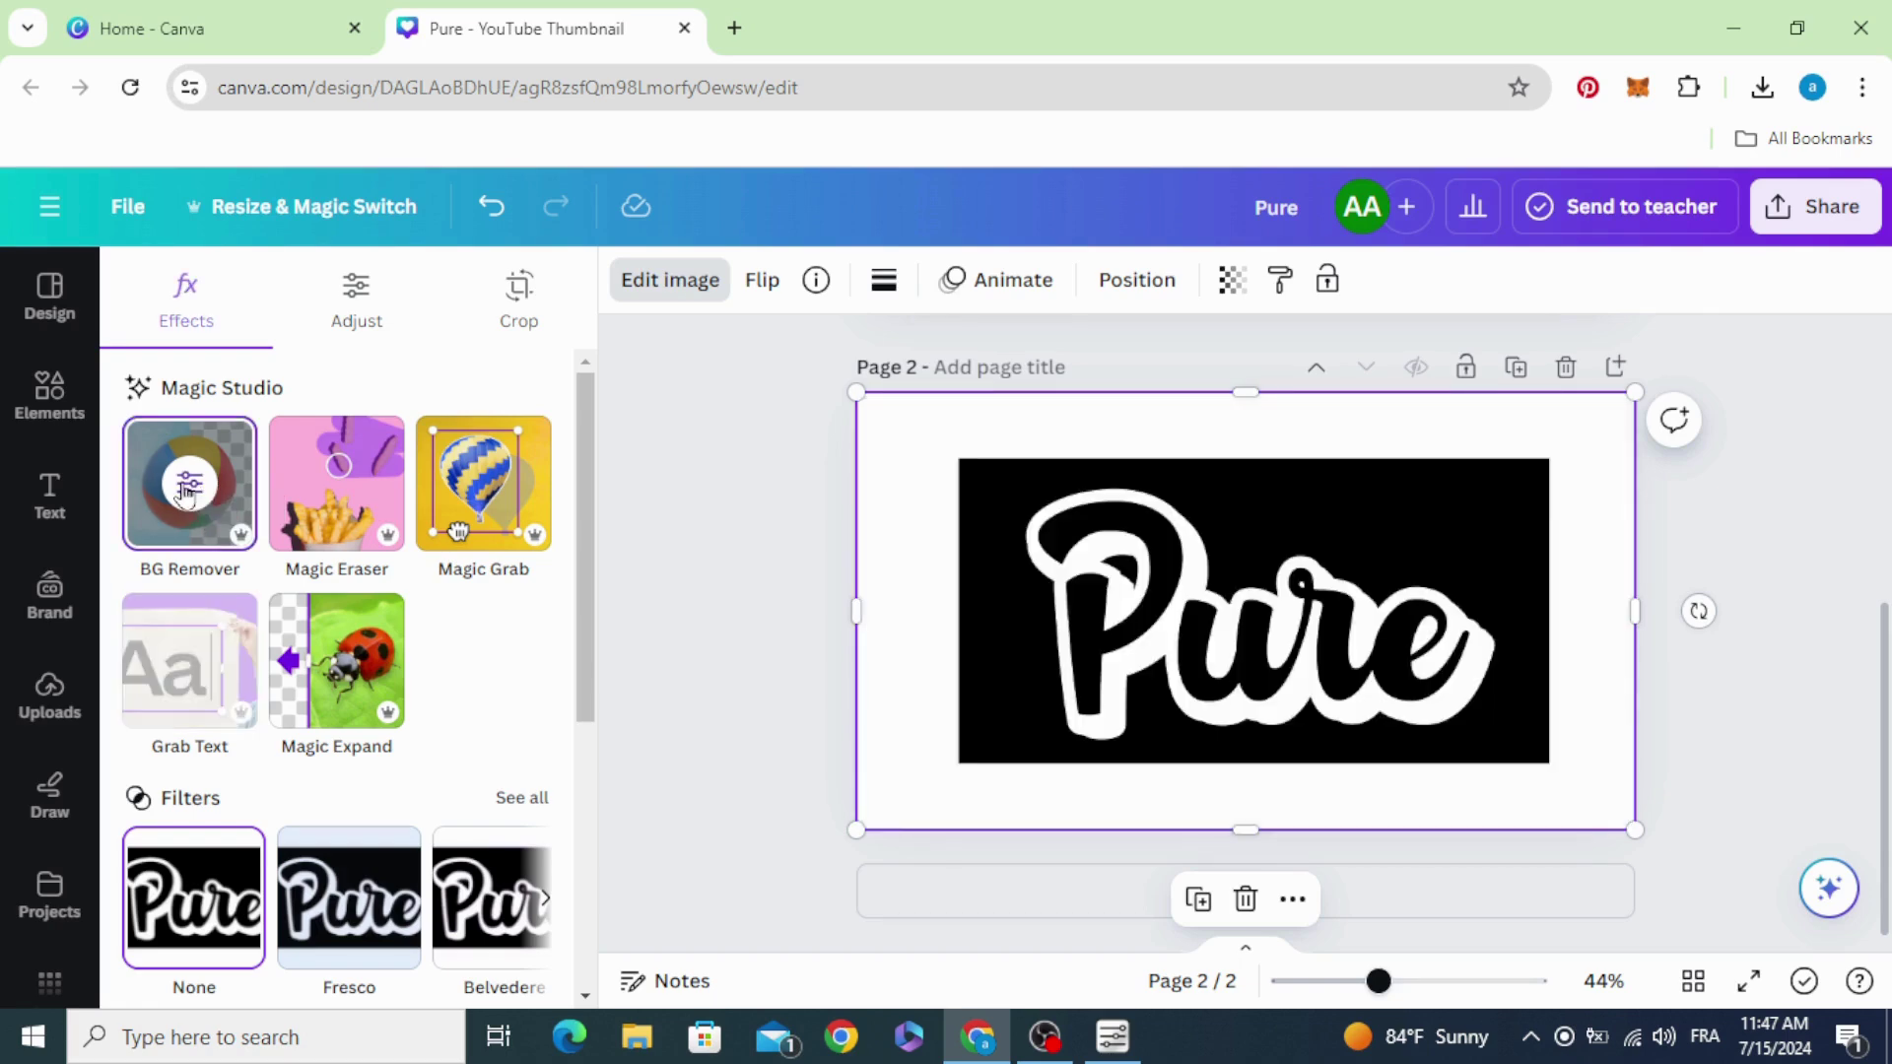
# Step: Open the background remover on the Pure image, leave it, and bring up Elements
pyautogui.click(185, 485)
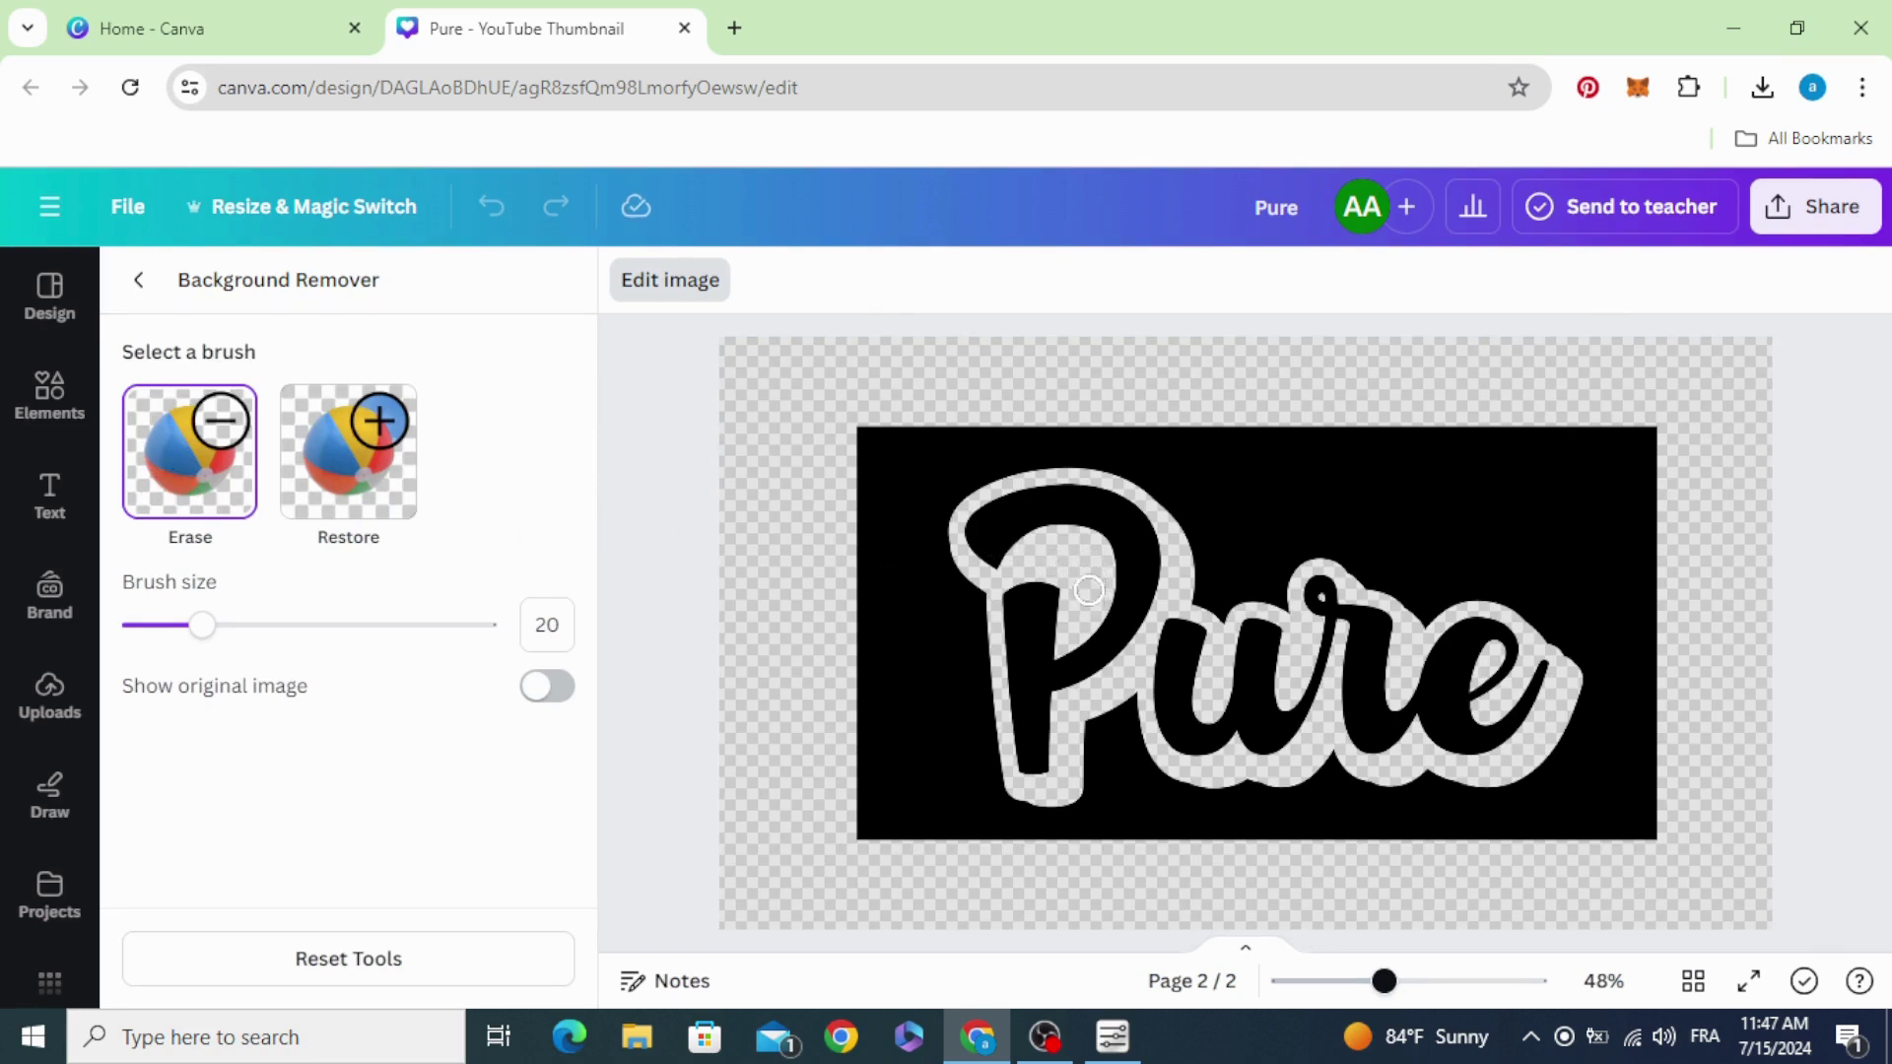
pyautogui.click(145, 276)
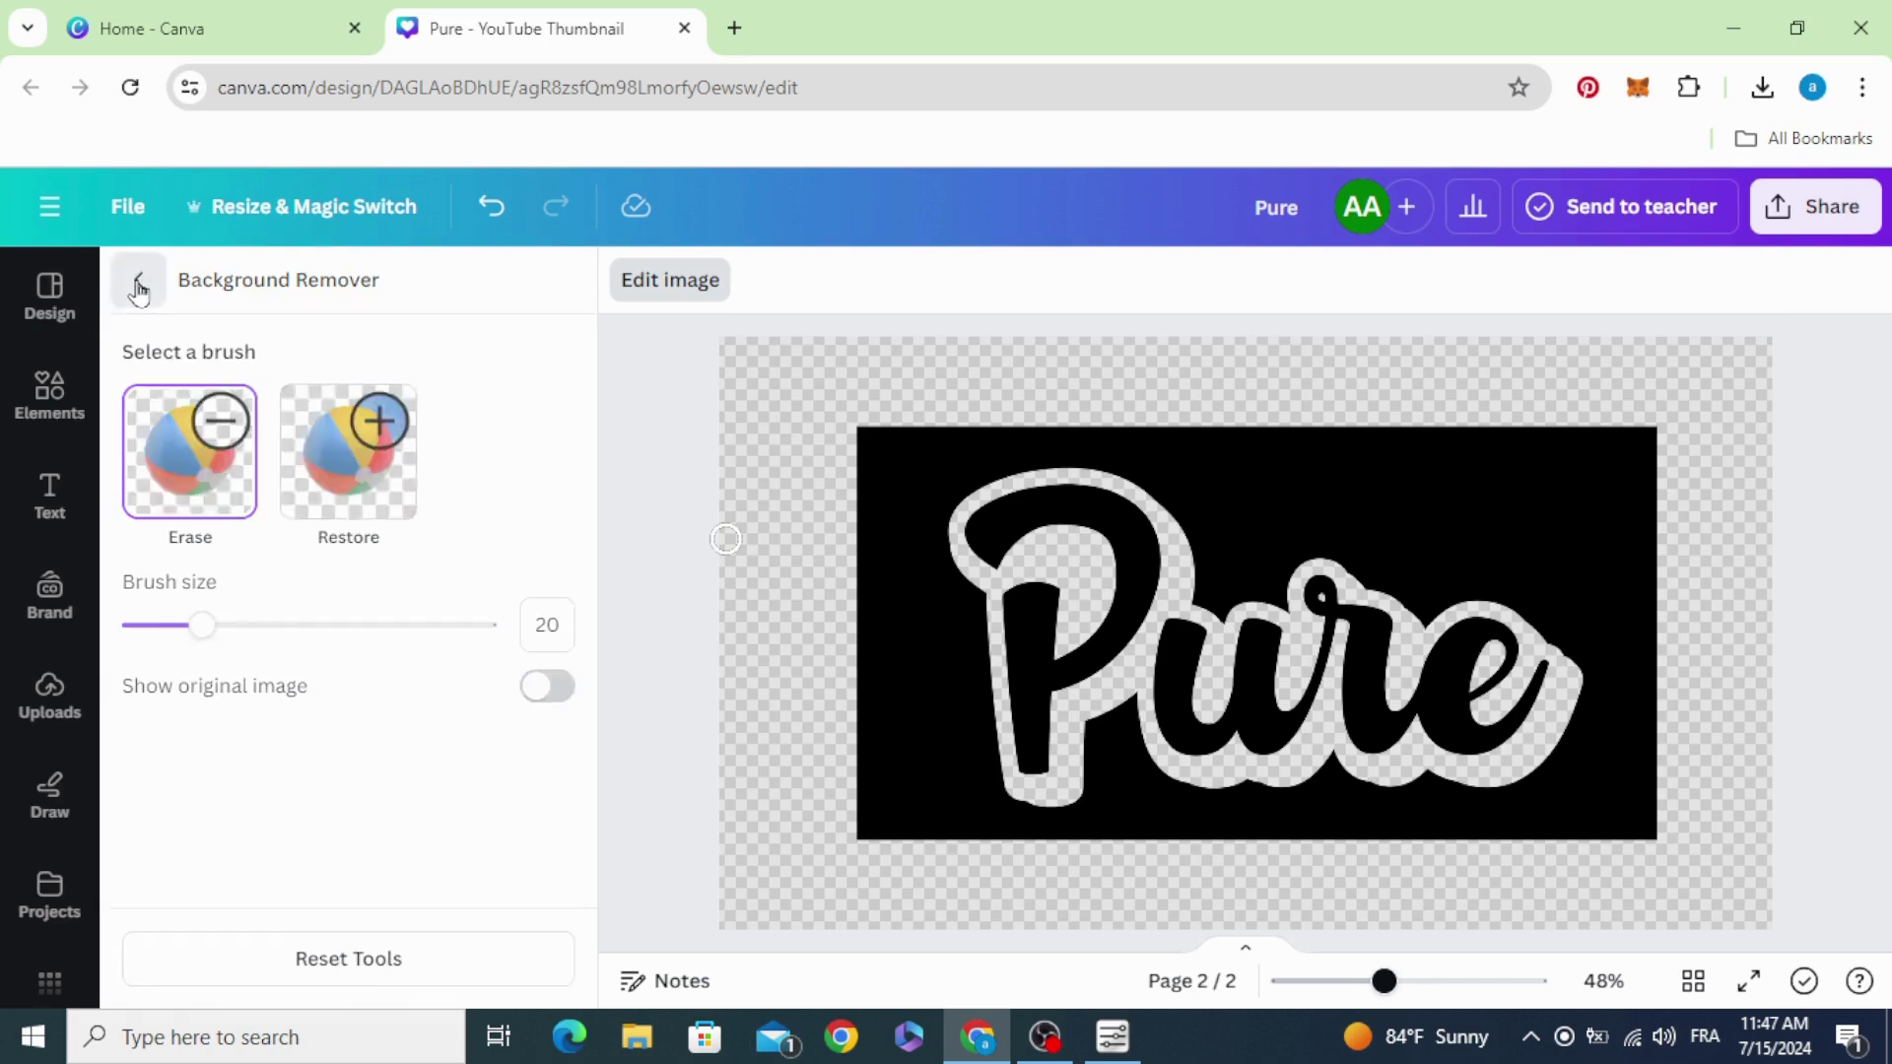
pyautogui.click(21, 419)
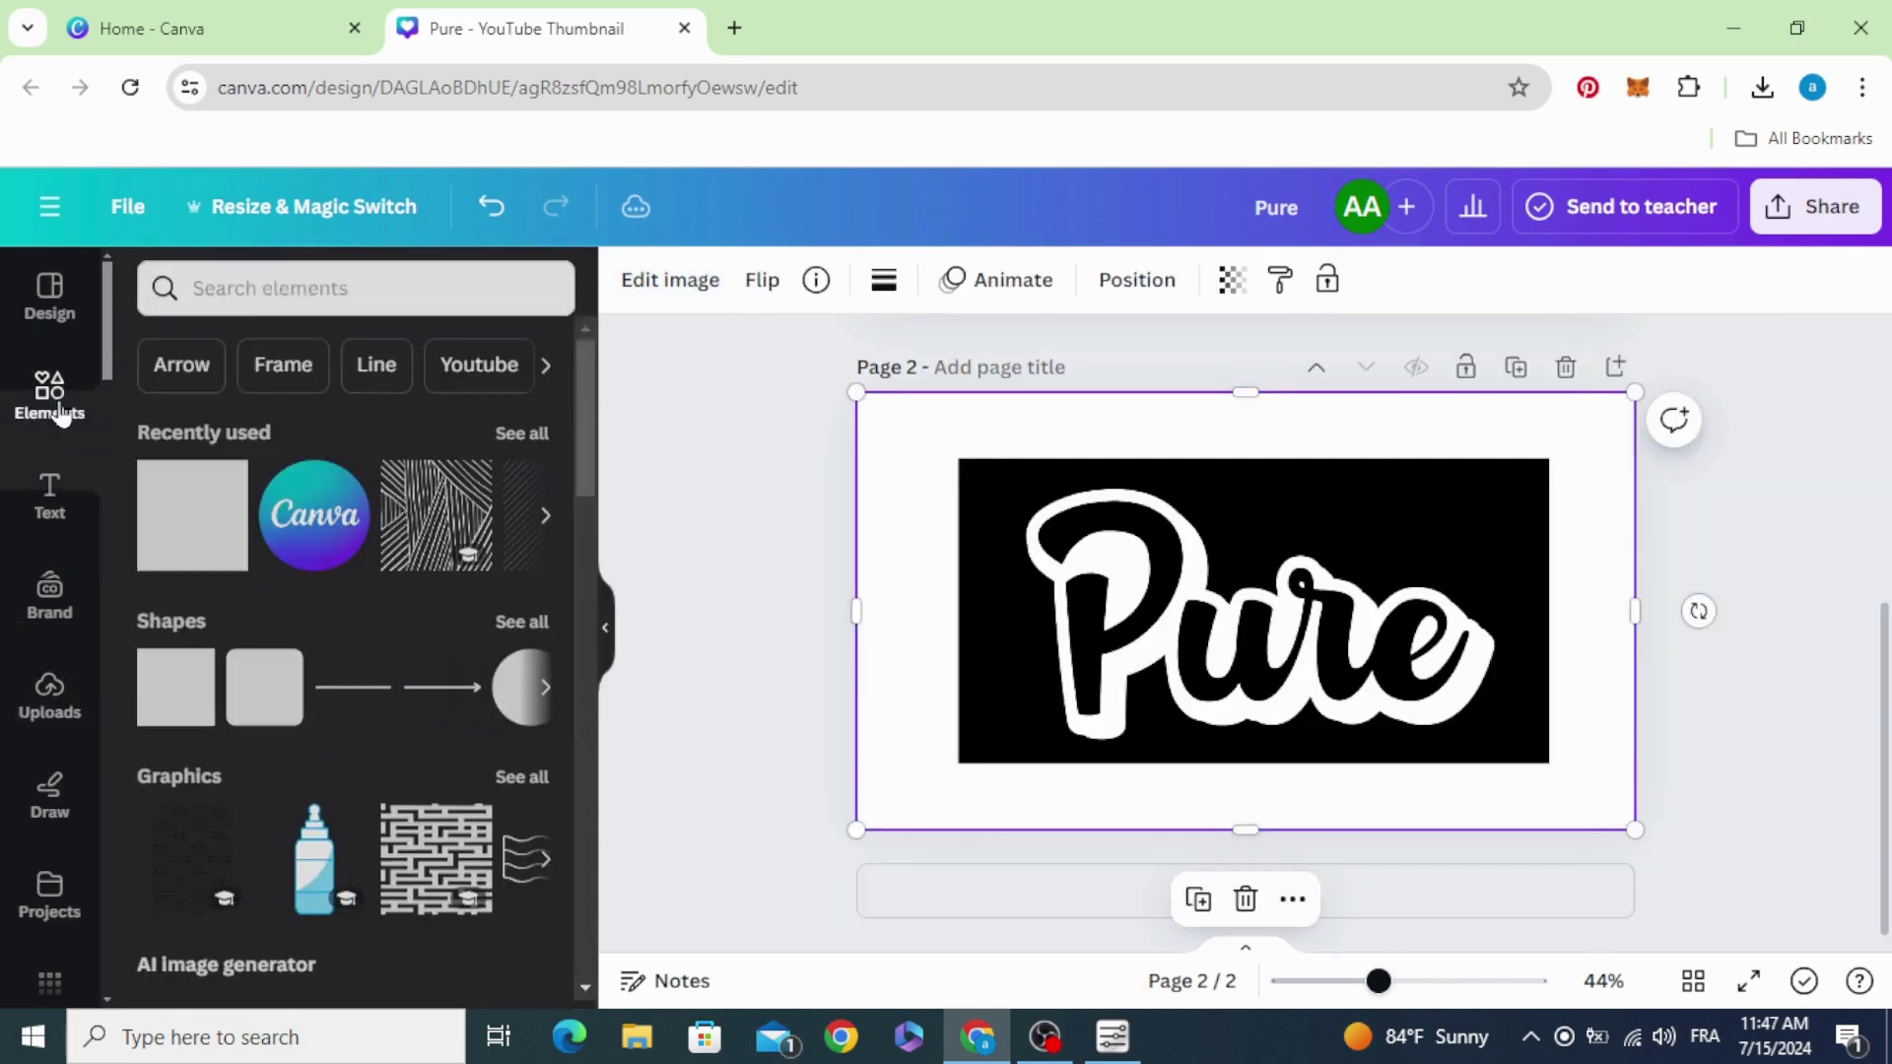
# Step: Add a square and resize it into a rectangle covering the Pure image
pyautogui.click(159, 713)
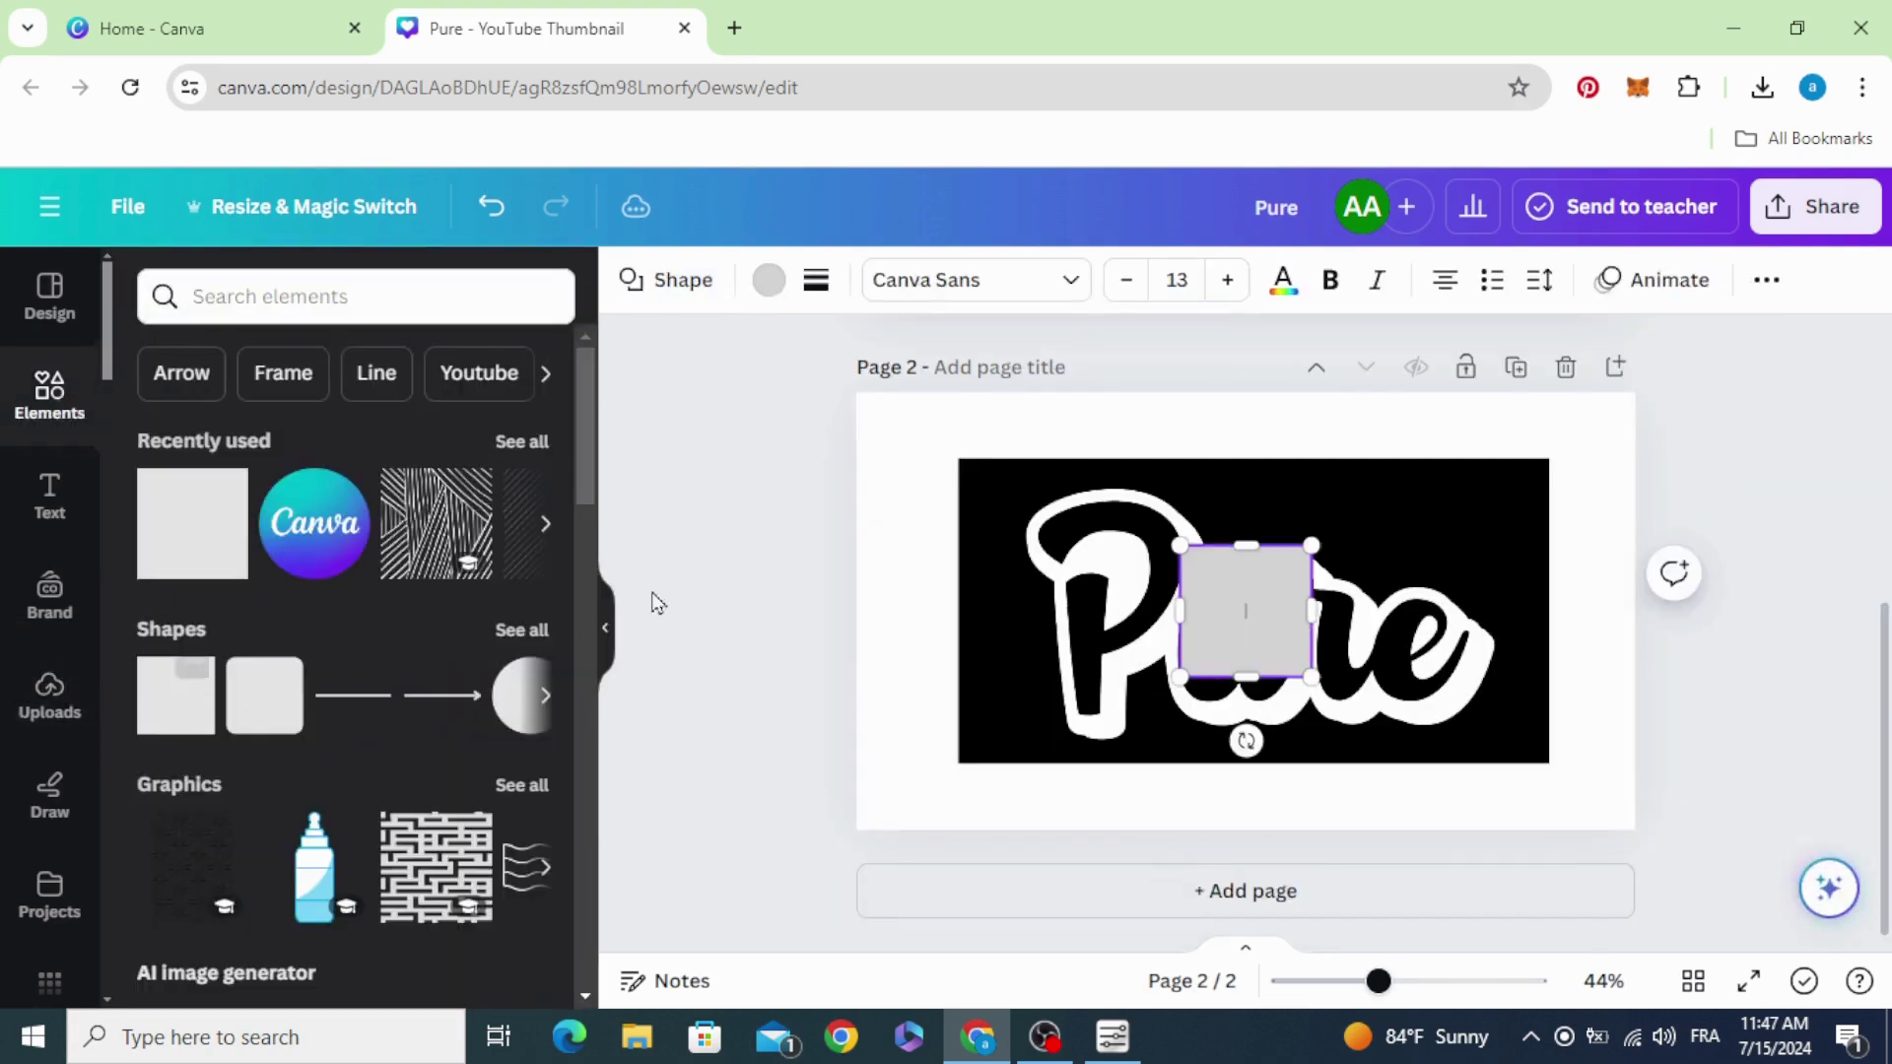
pyautogui.moveTo(1252, 593); pyautogui.dragTo(1075, 528)
pyautogui.moveTo(1226, 549); pyautogui.dragTo(1517, 545)
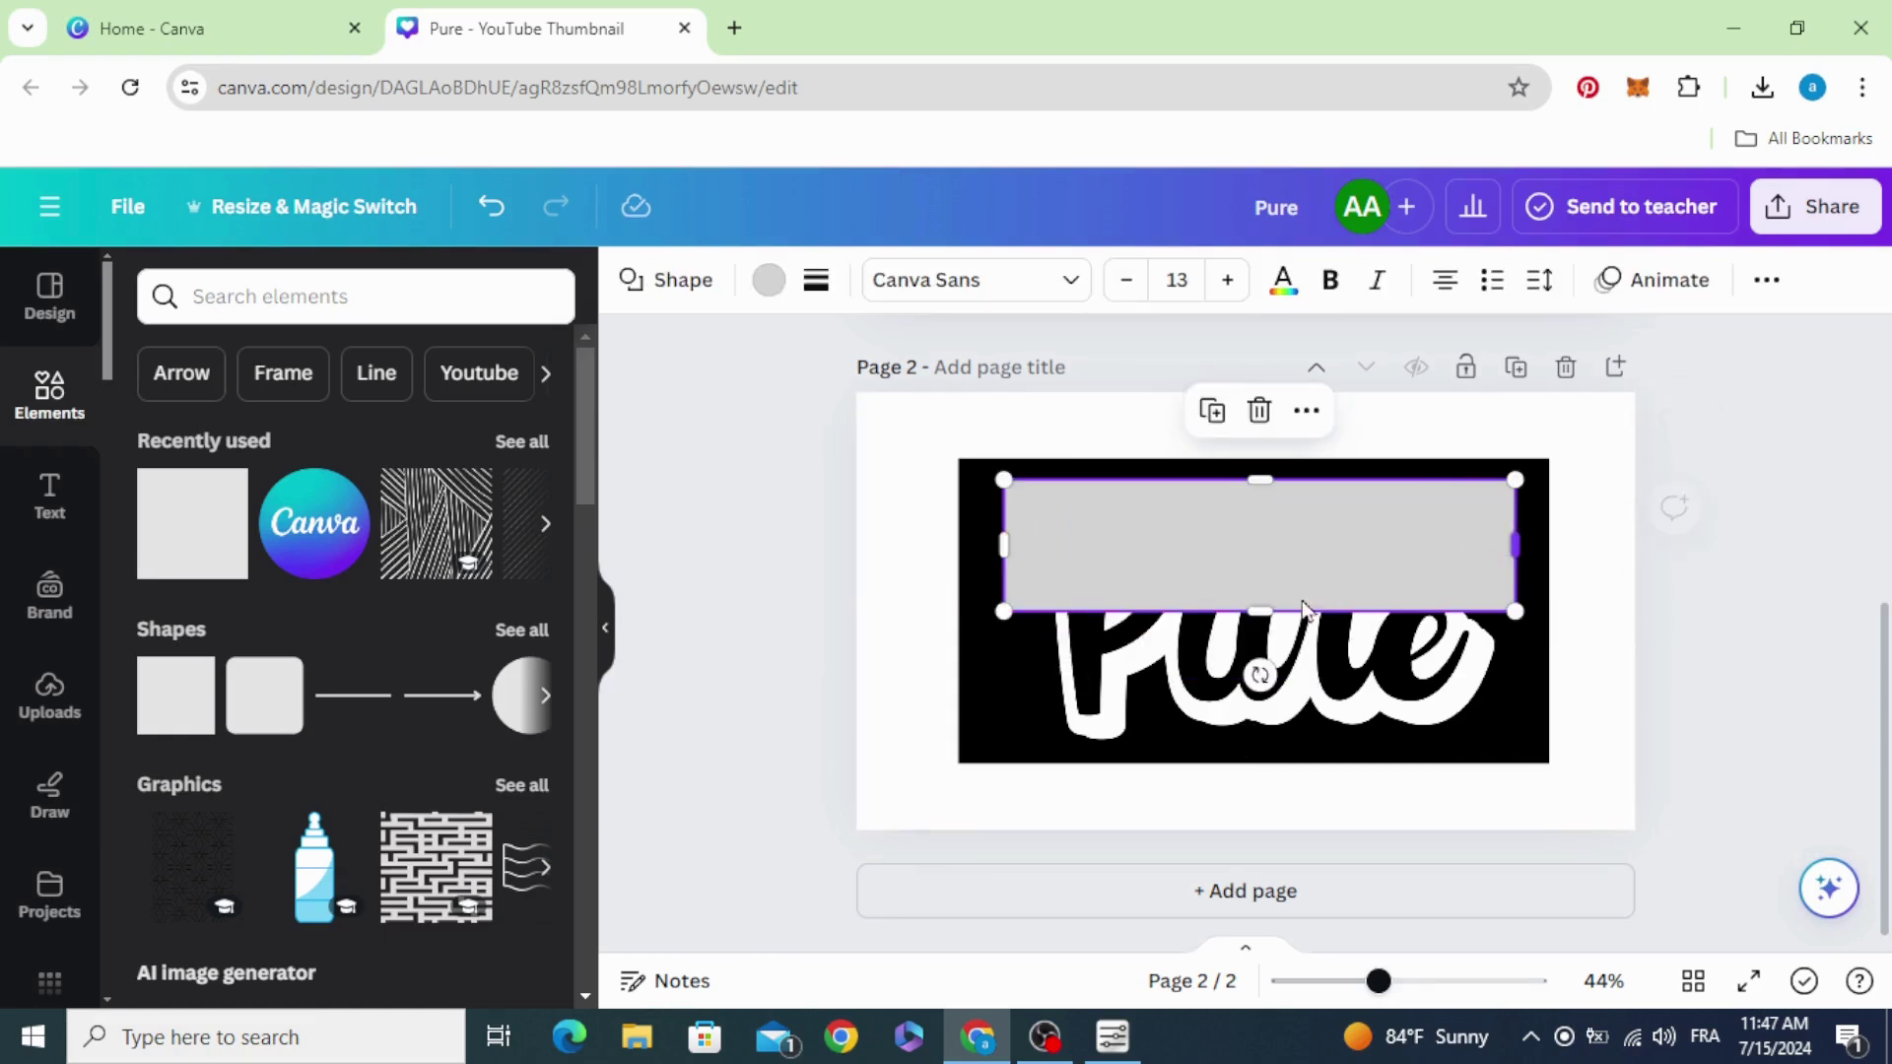
pyautogui.moveTo(1260, 611); pyautogui.dragTo(1250, 750)
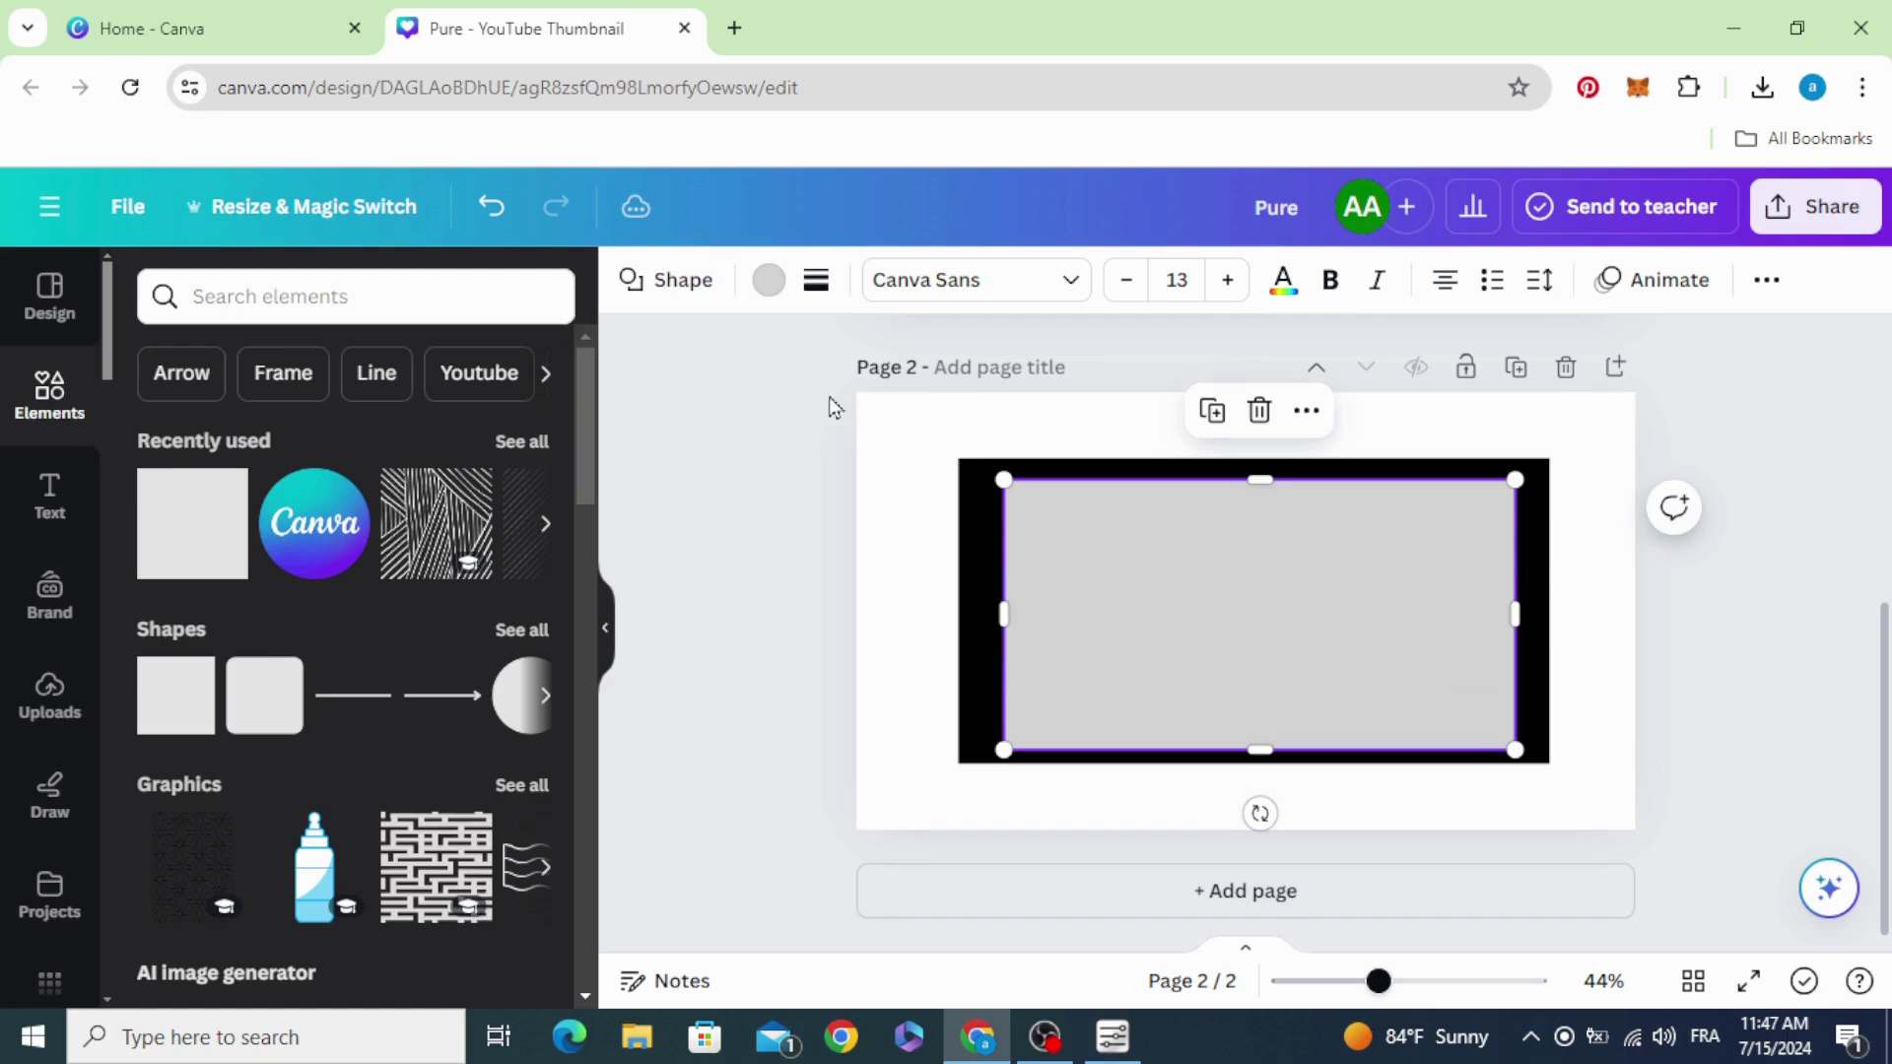
# Step: Fill the rectangle with a gradient and change its orange stop to yellow #FDF302
pyautogui.click(769, 280)
pyautogui.scroll(-5, 426, 550)
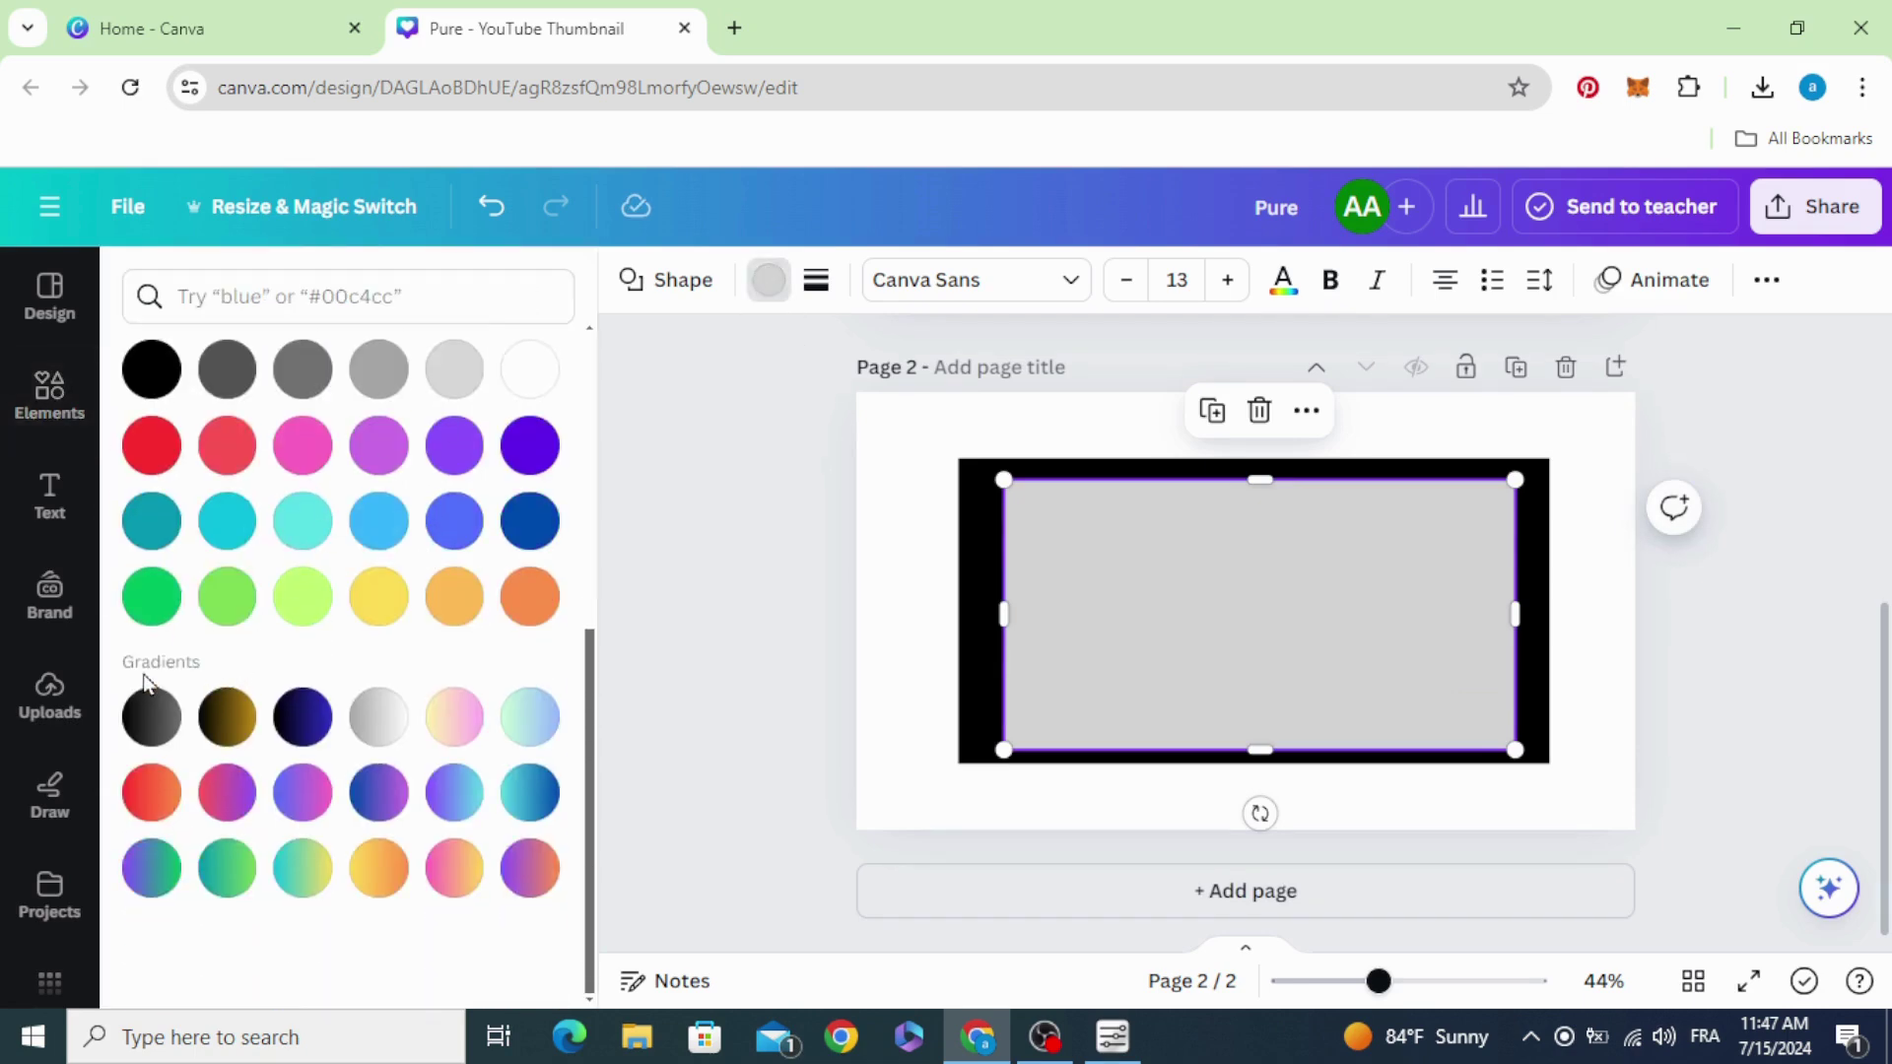
pyautogui.click(160, 791)
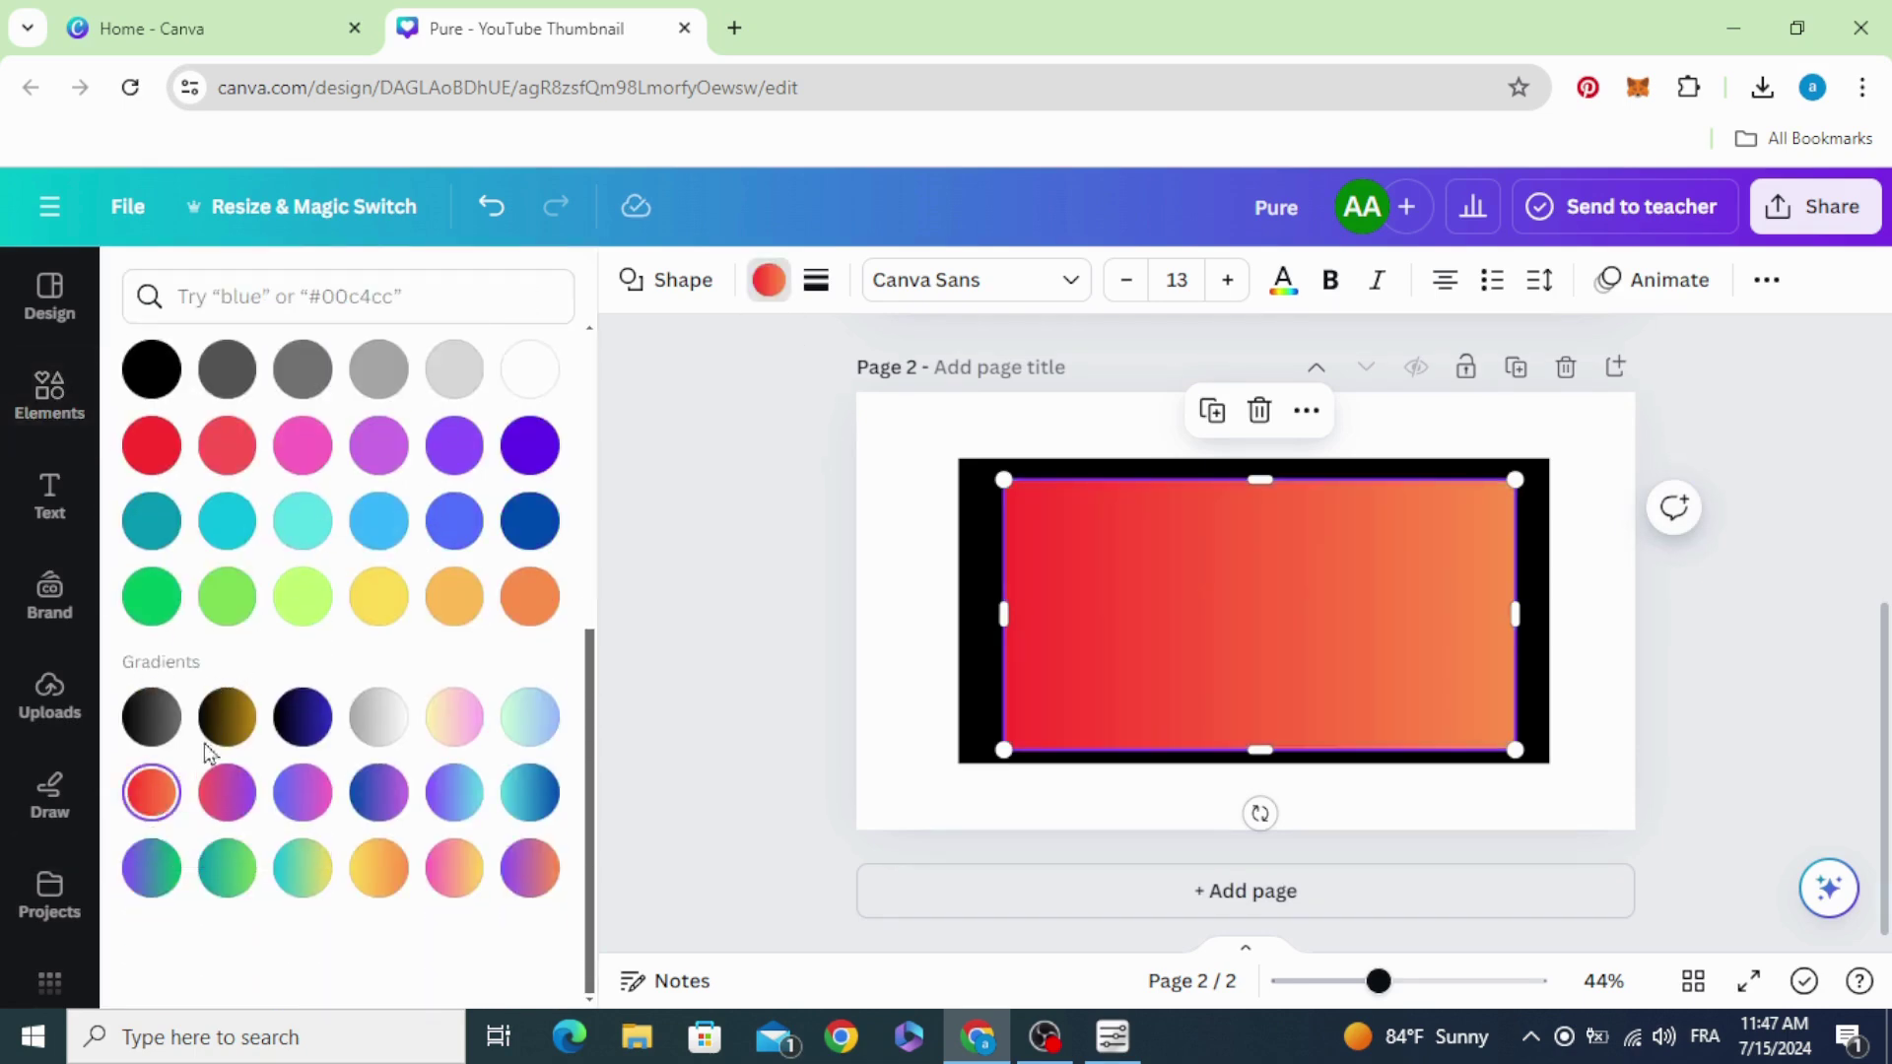
pyautogui.scroll(5, 155, 591)
pyautogui.click(153, 450)
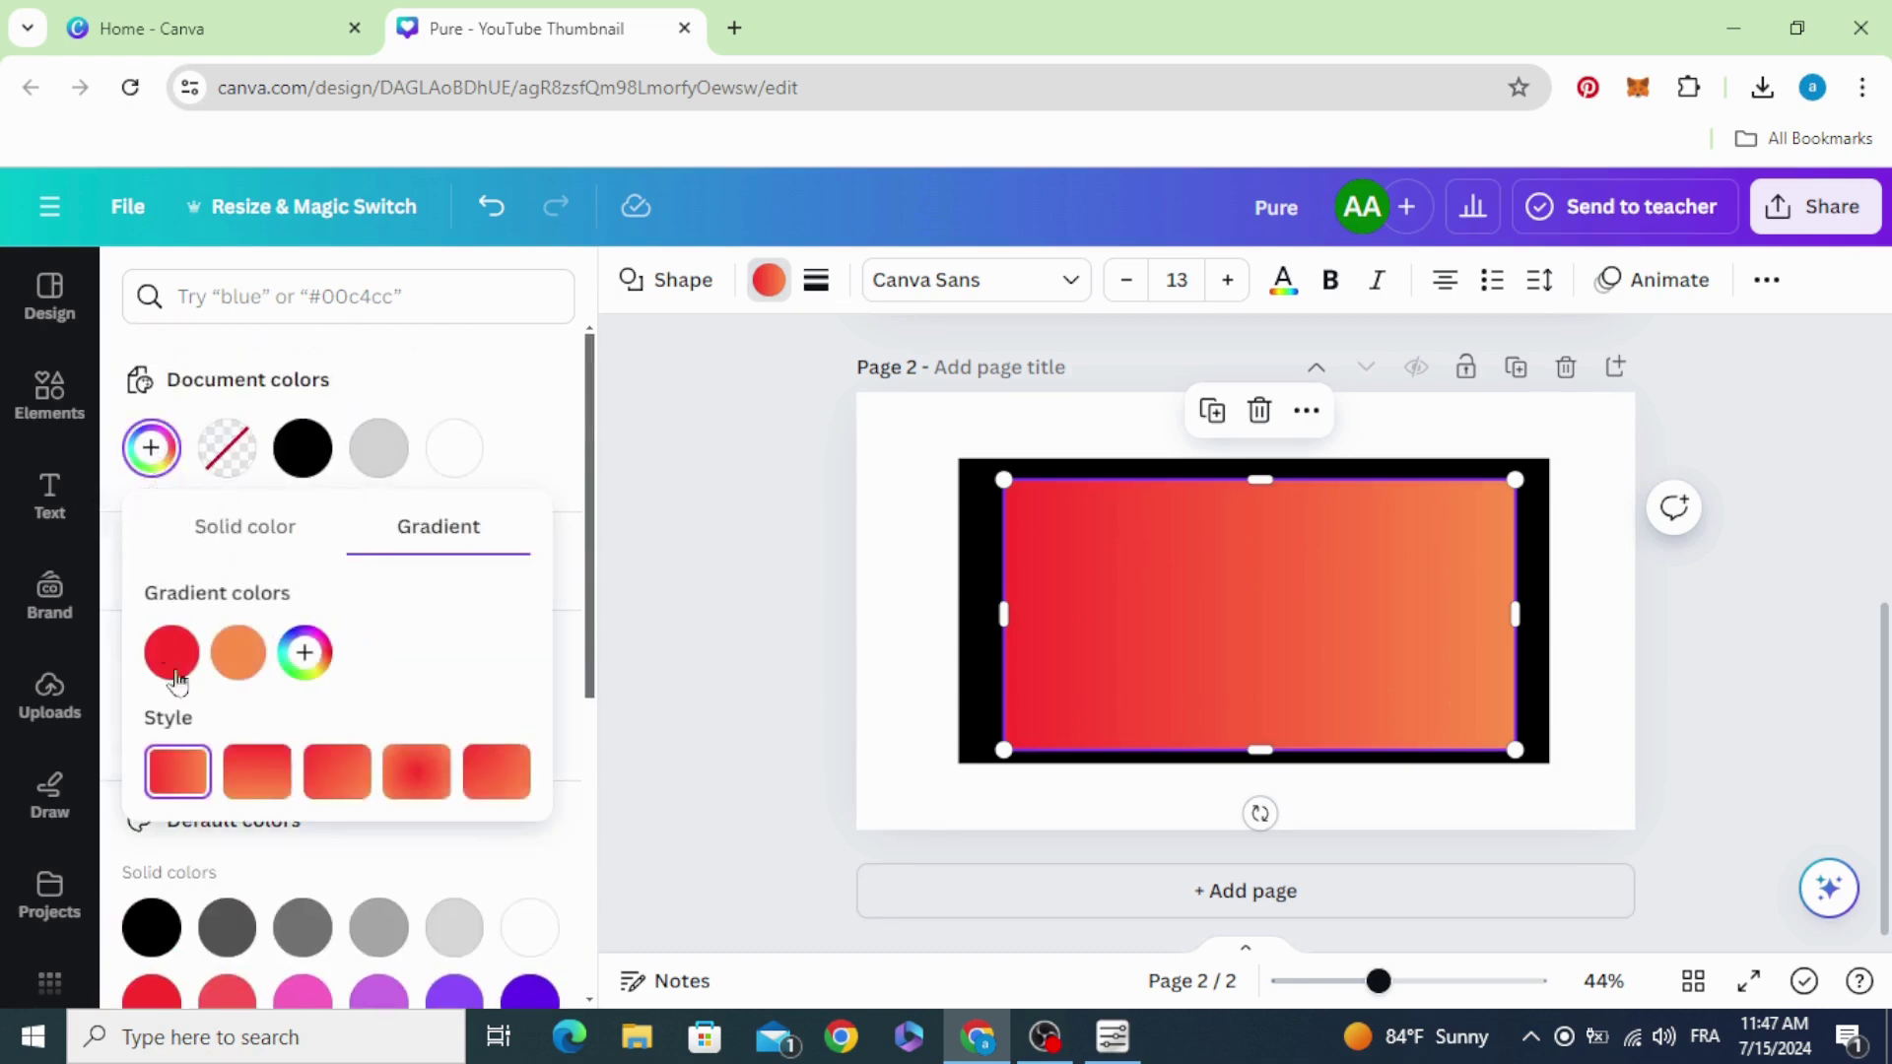
pyautogui.click(238, 653)
pyautogui.click(301, 491)
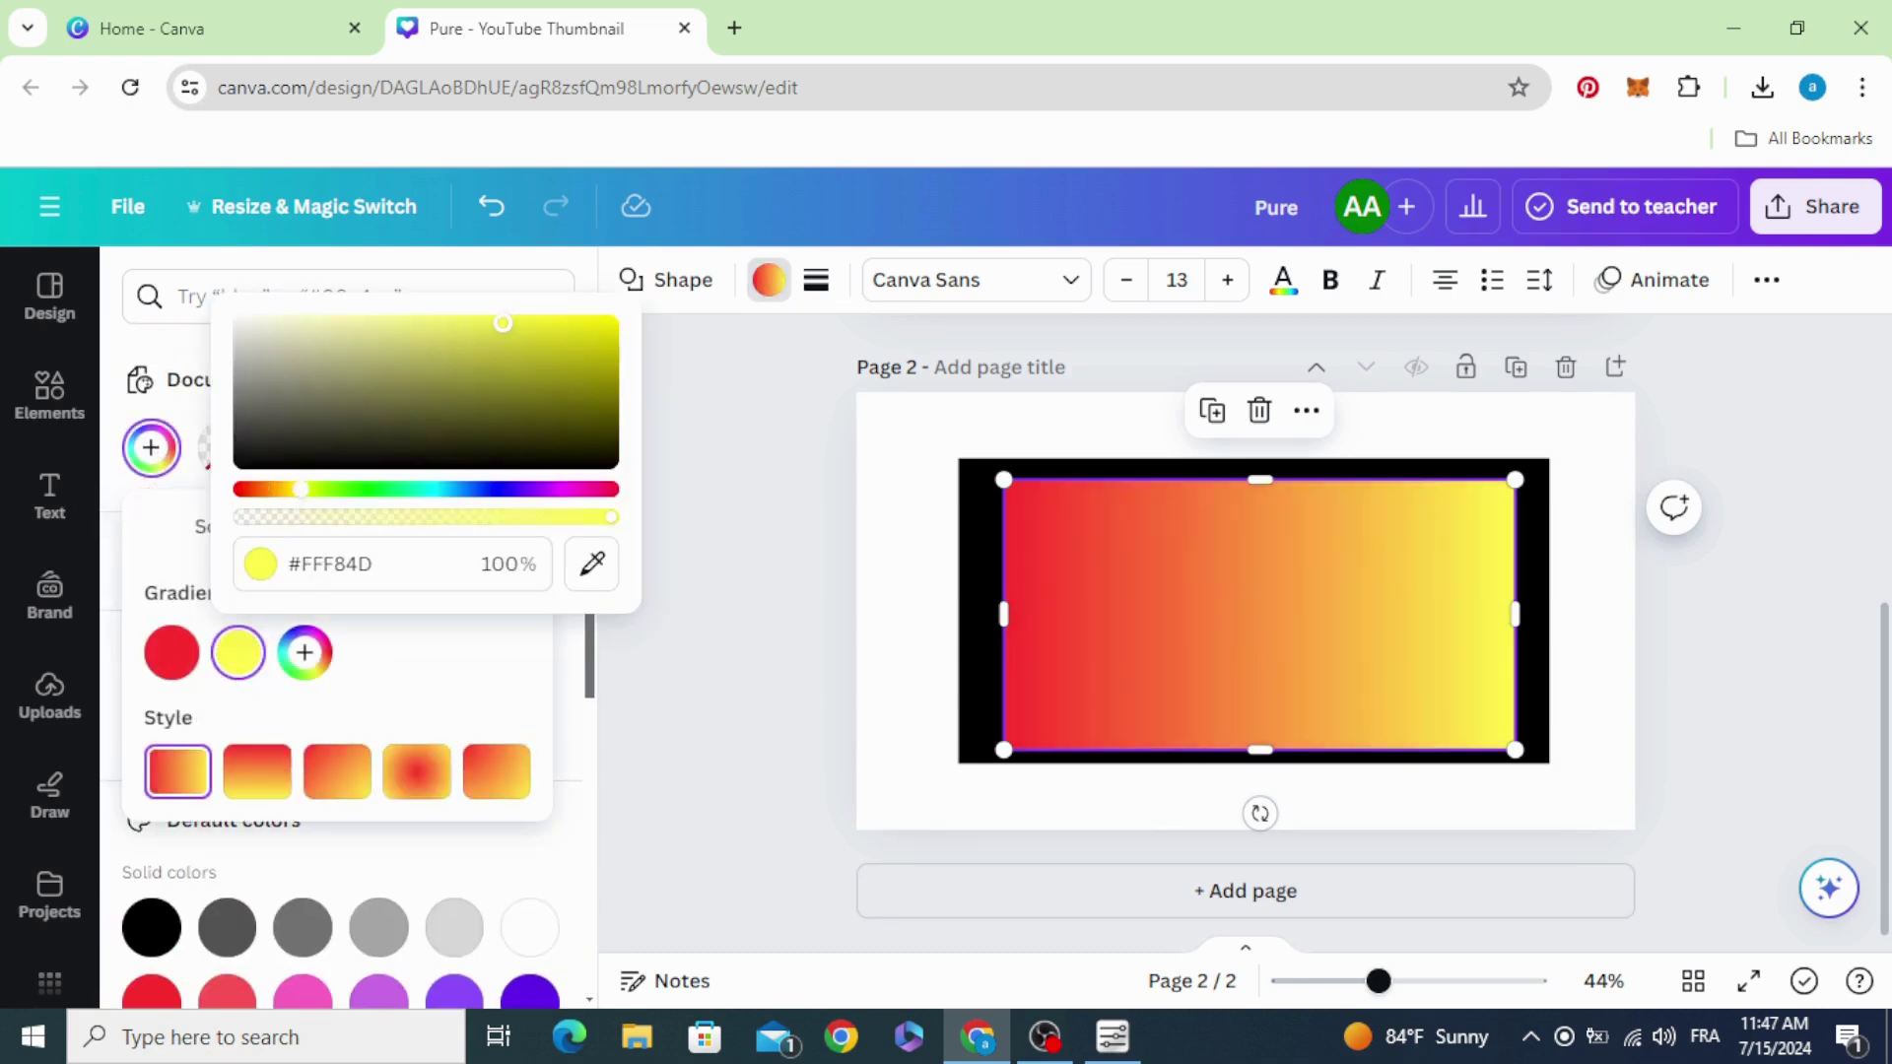
pyautogui.moveTo(582, 355); pyautogui.dragTo(612, 323)
# Step: Set the other stop to red #FF0404 and make the gradient vertical, yellow on top
pyautogui.click(159, 661)
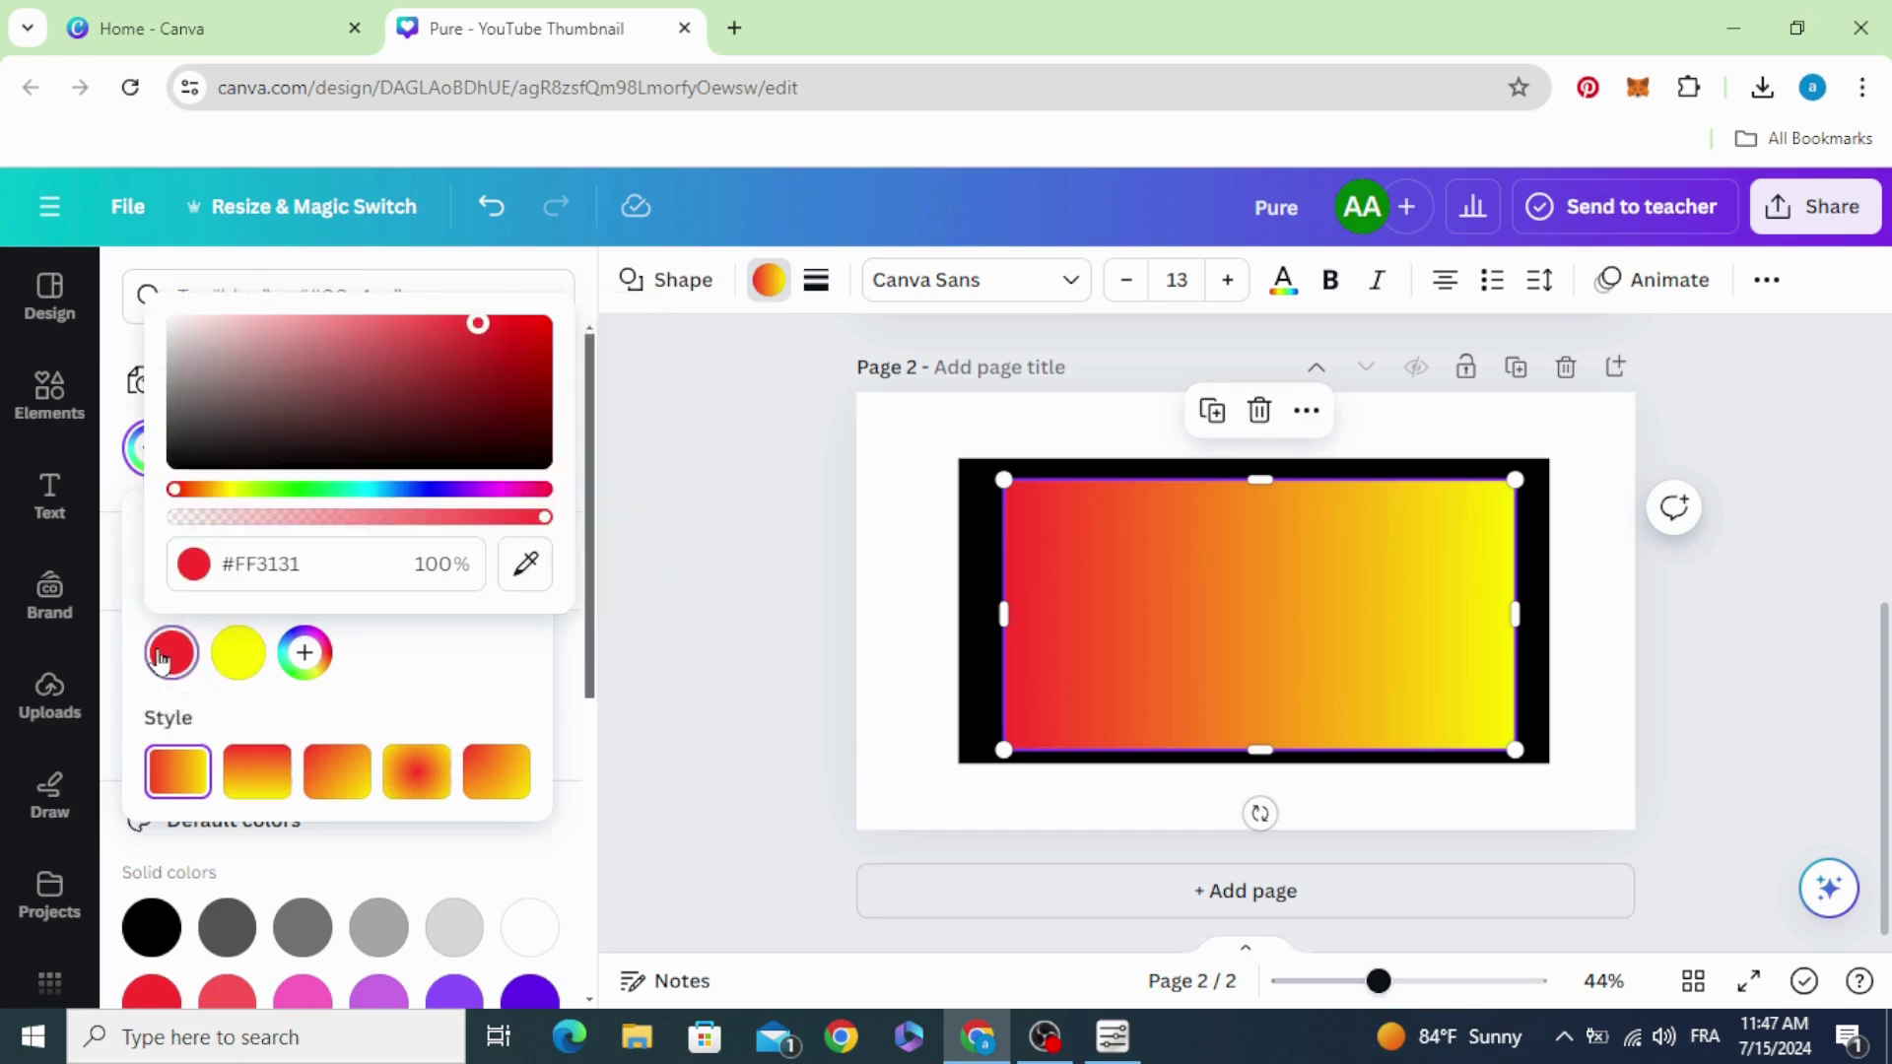
pyautogui.moveTo(478, 323); pyautogui.dragTo(550, 322)
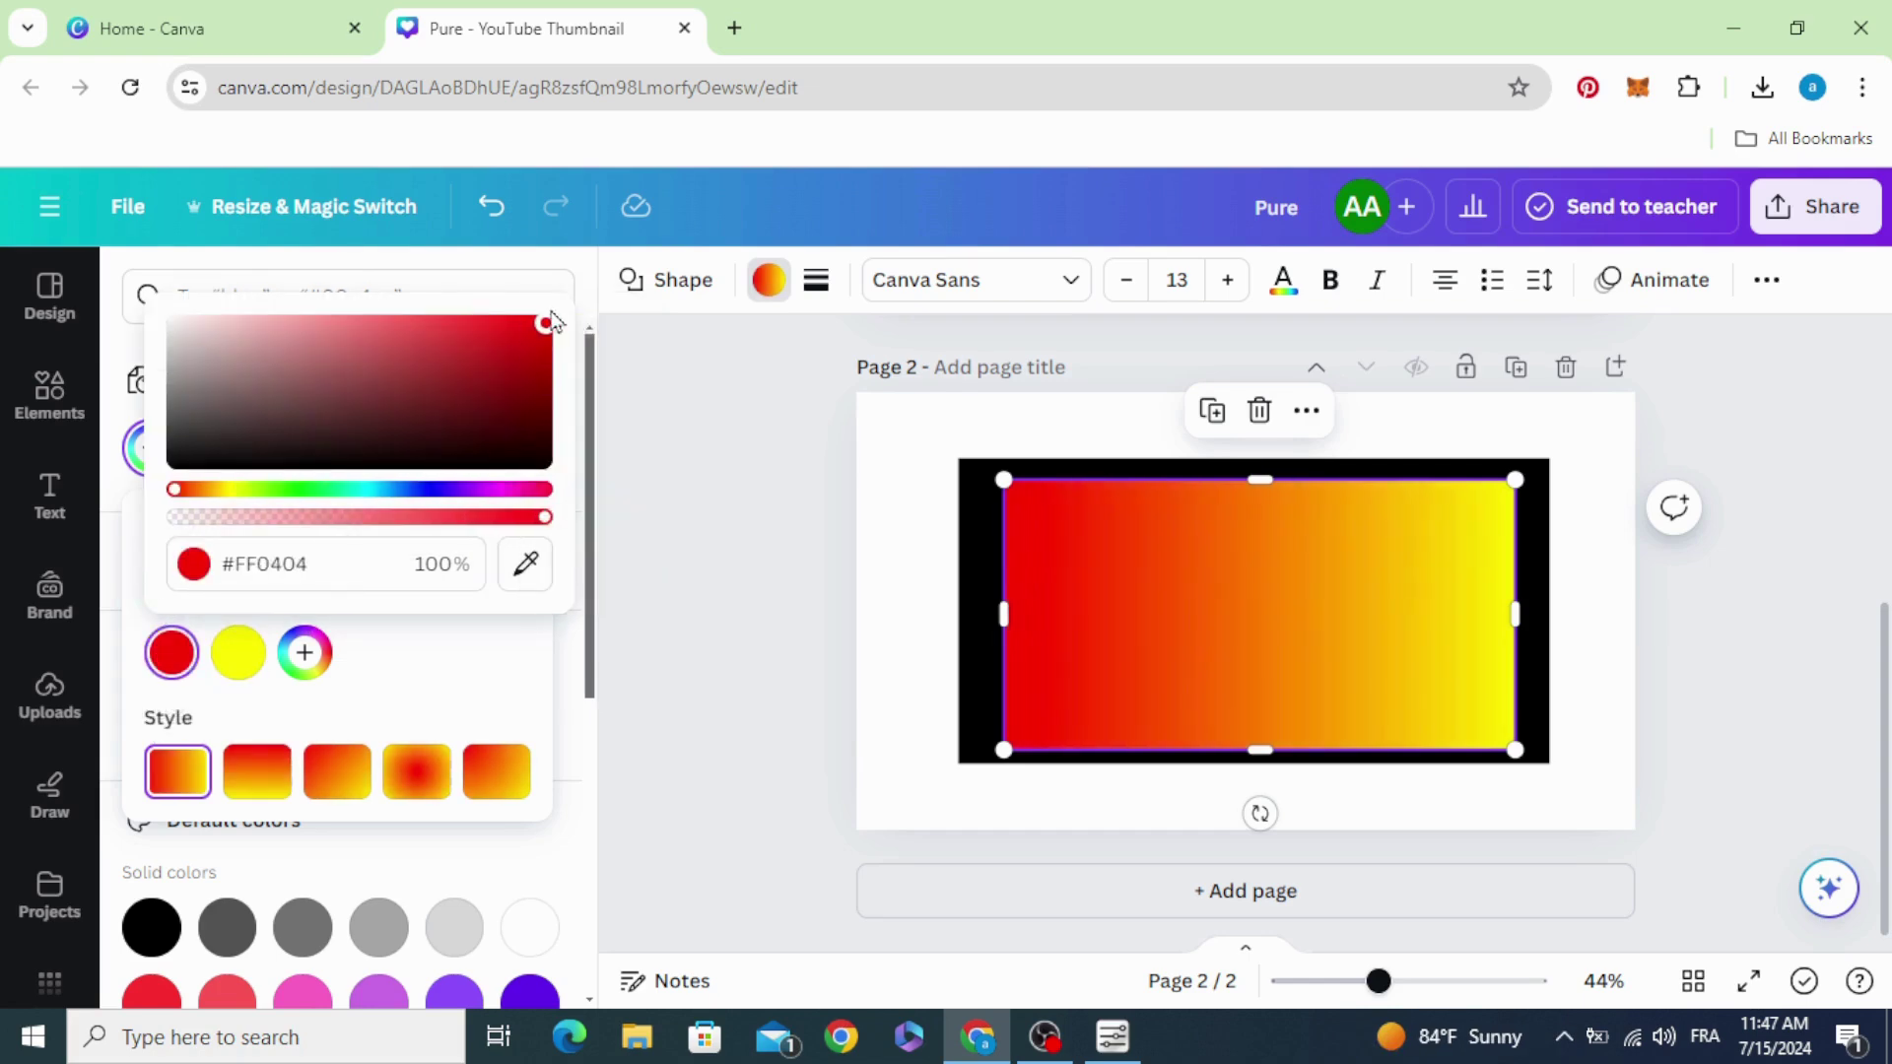
pyautogui.click(260, 779)
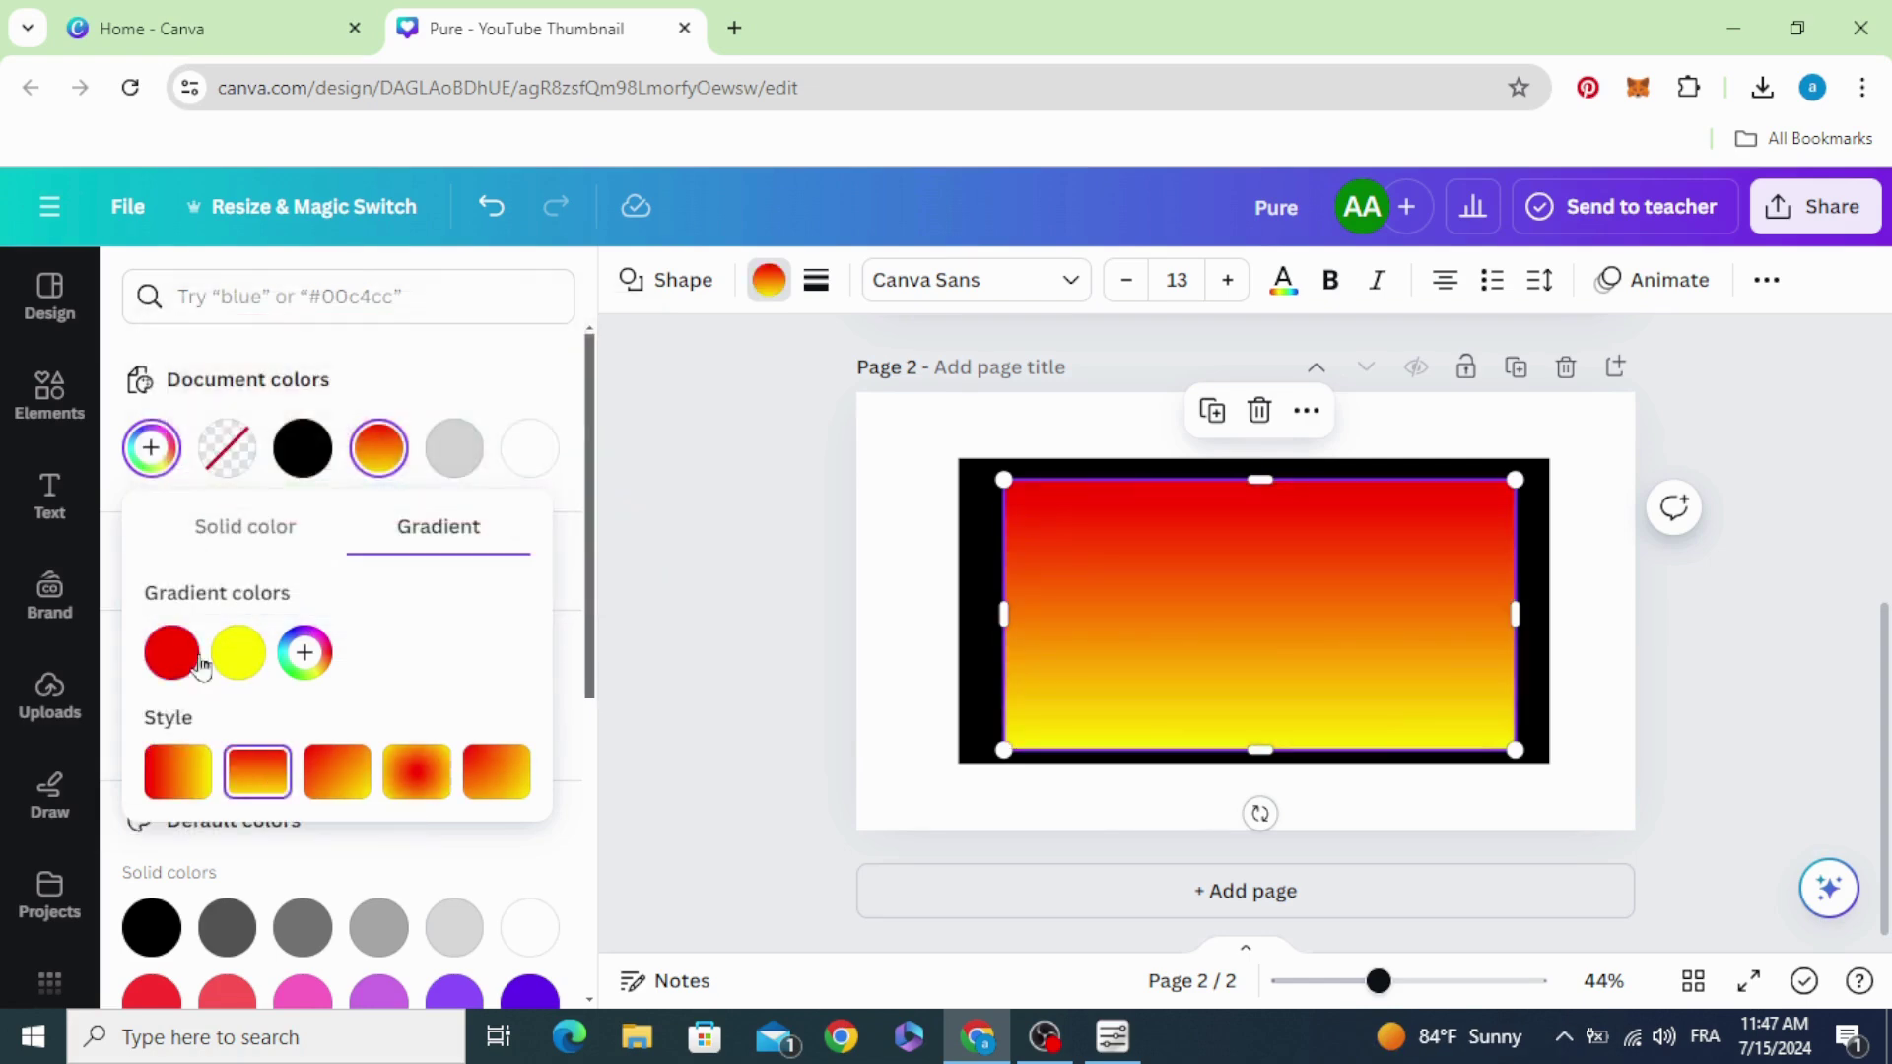
pyautogui.moveTo(173, 656); pyautogui.dragTo(241, 655)
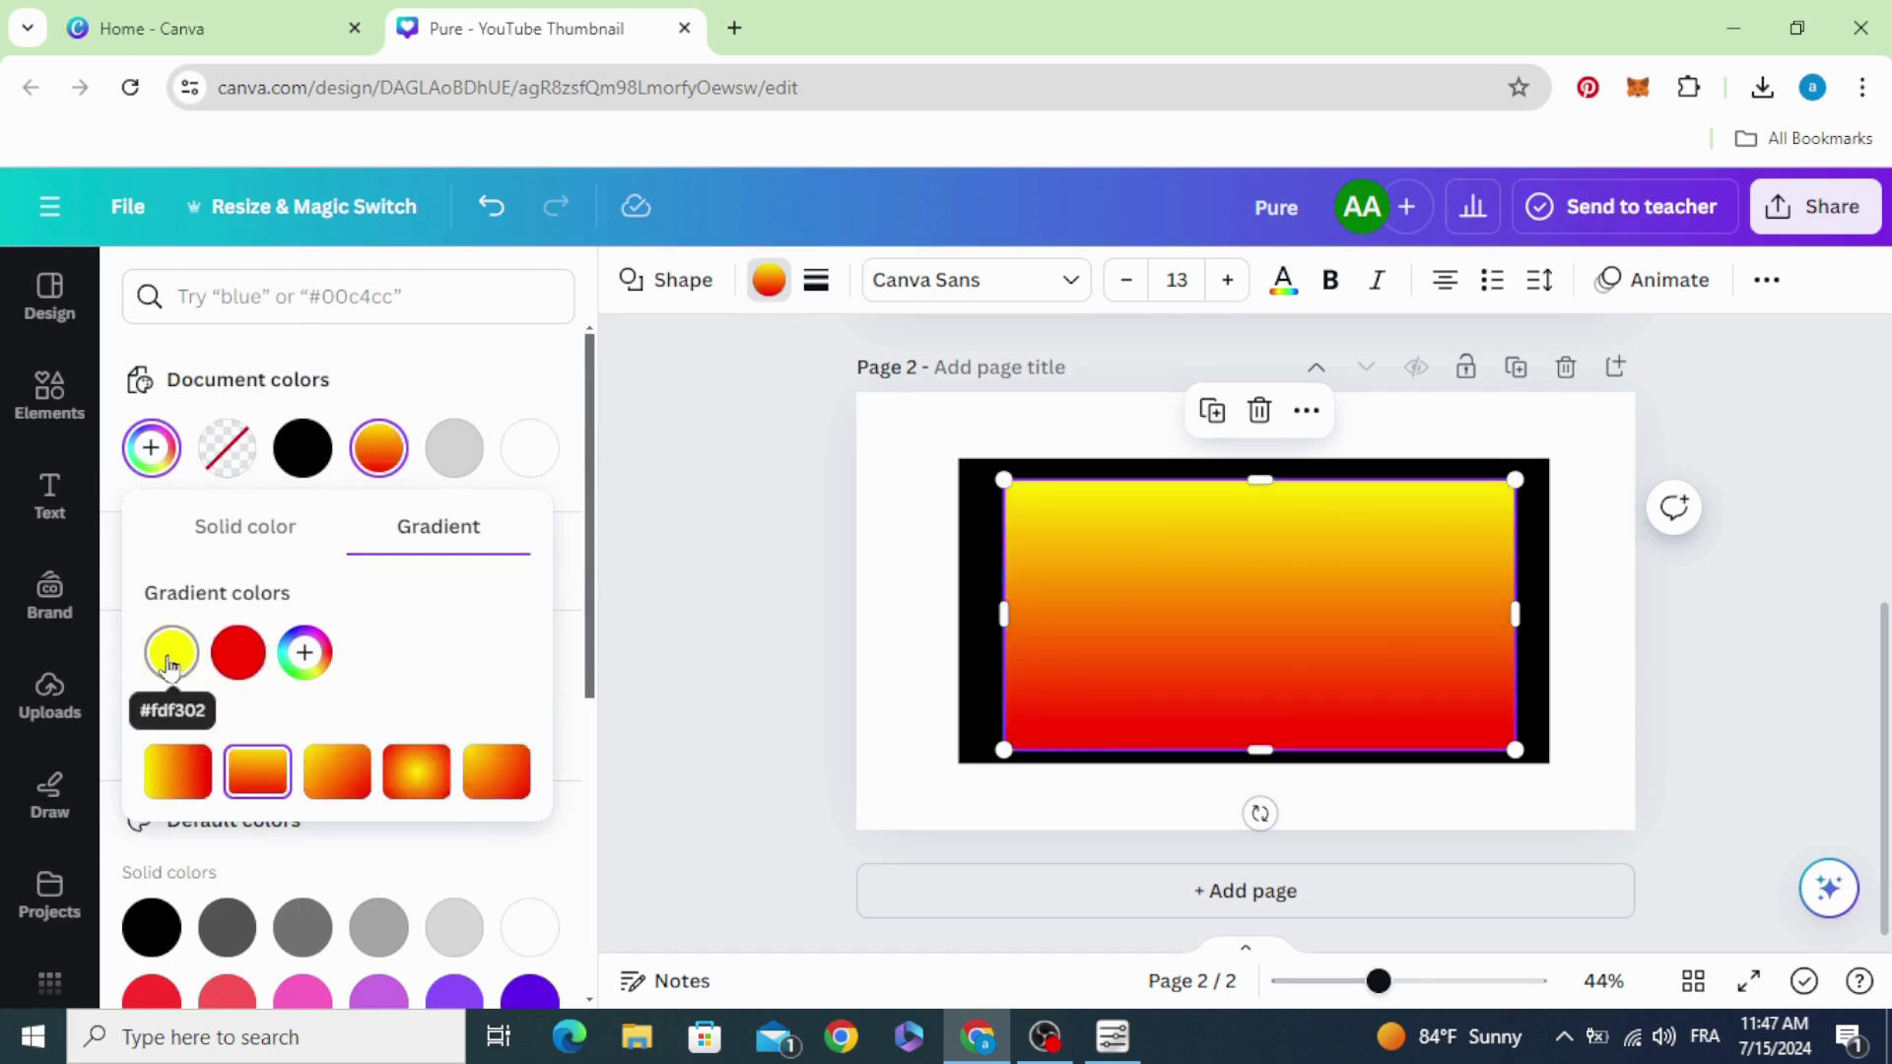
pyautogui.click(650, 585)
# Step: Send the gradient rectangle backward behind the Pure image
pyautogui.click(1104, 558)
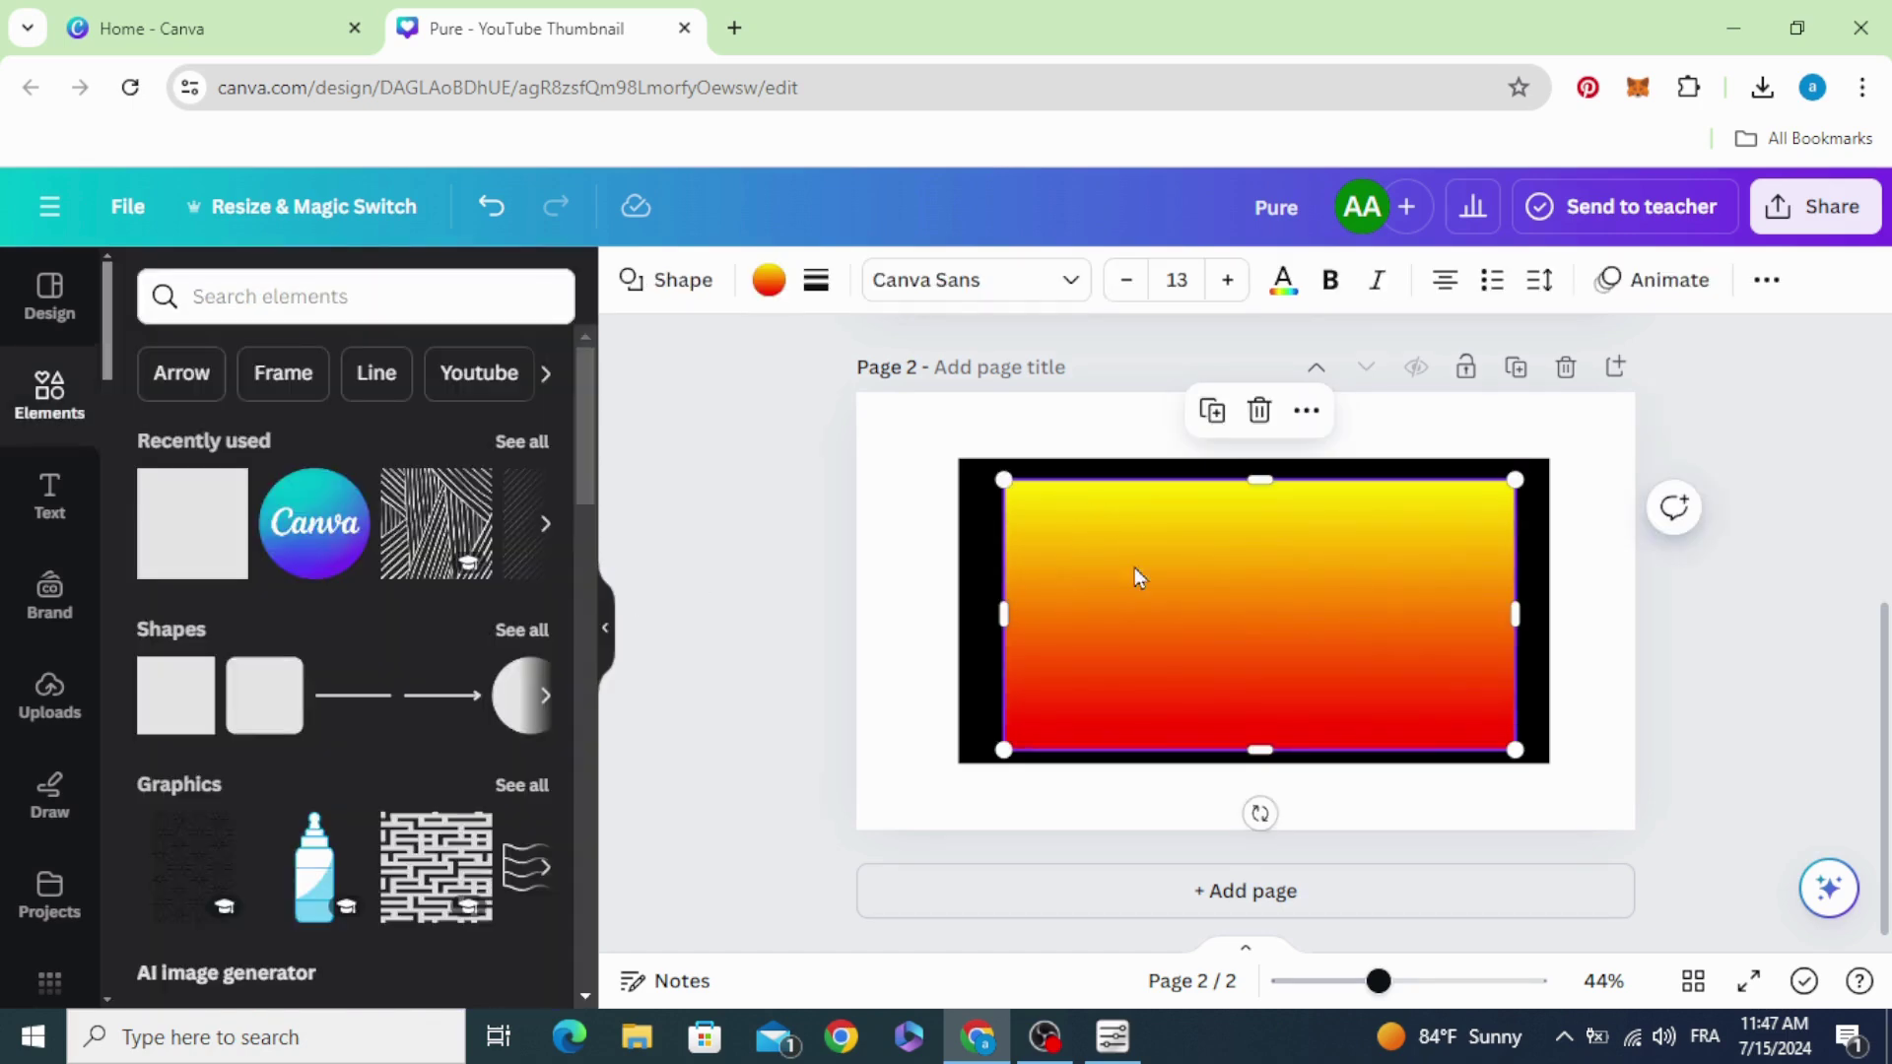
pyautogui.rightClick(1068, 532)
pyautogui.moveTo(1225, 540)
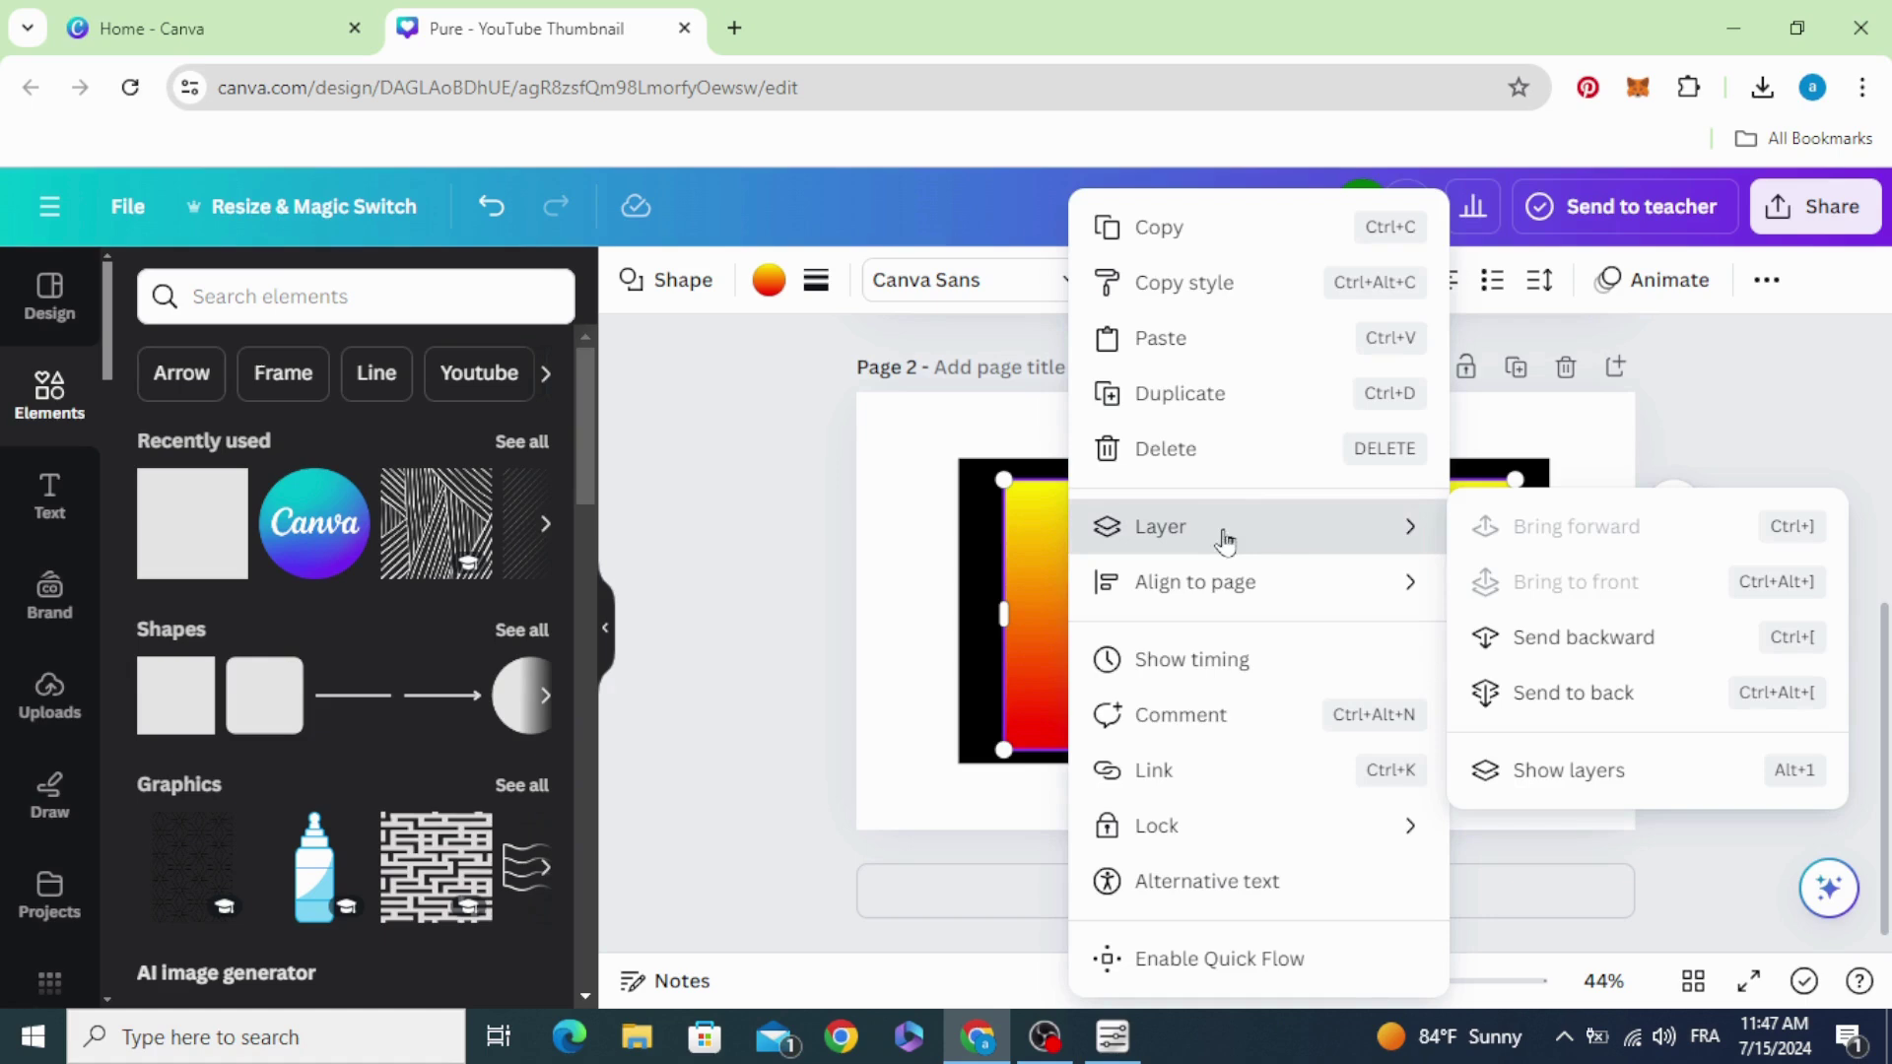
pyautogui.click(1651, 650)
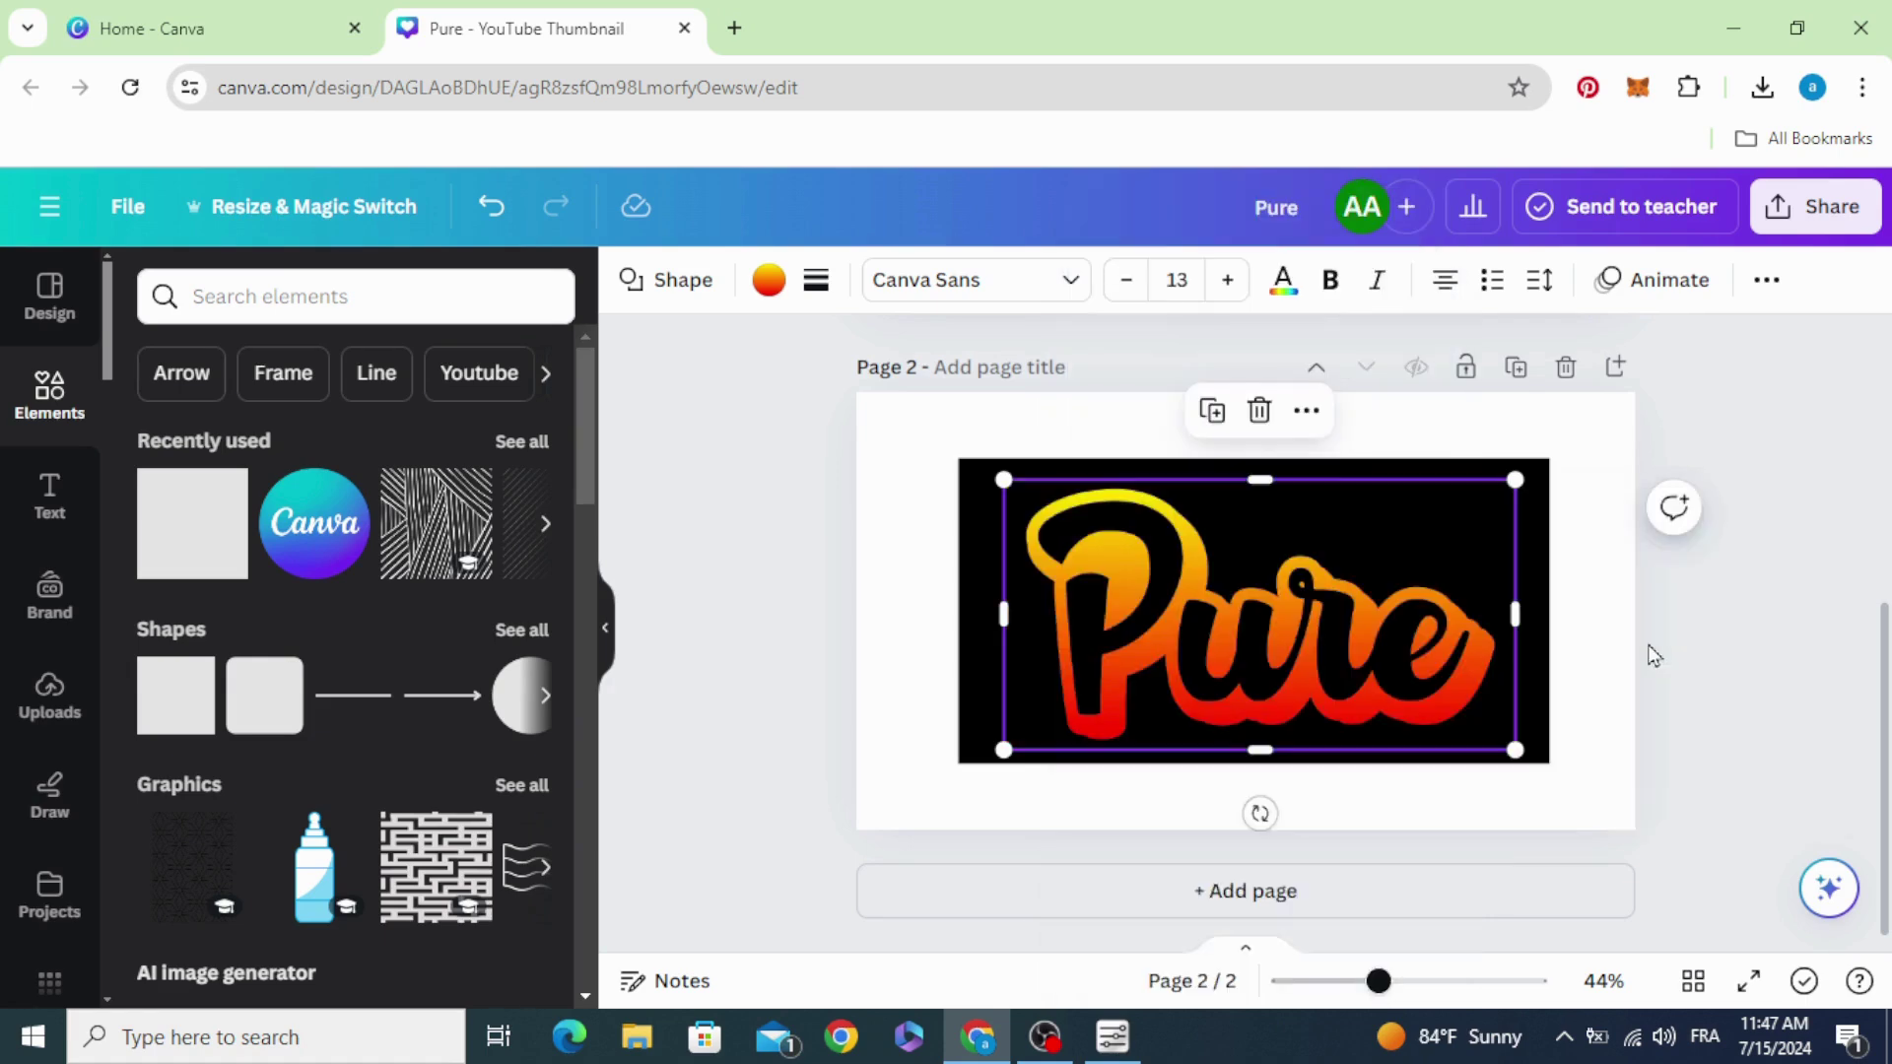
pyautogui.click(725, 615)
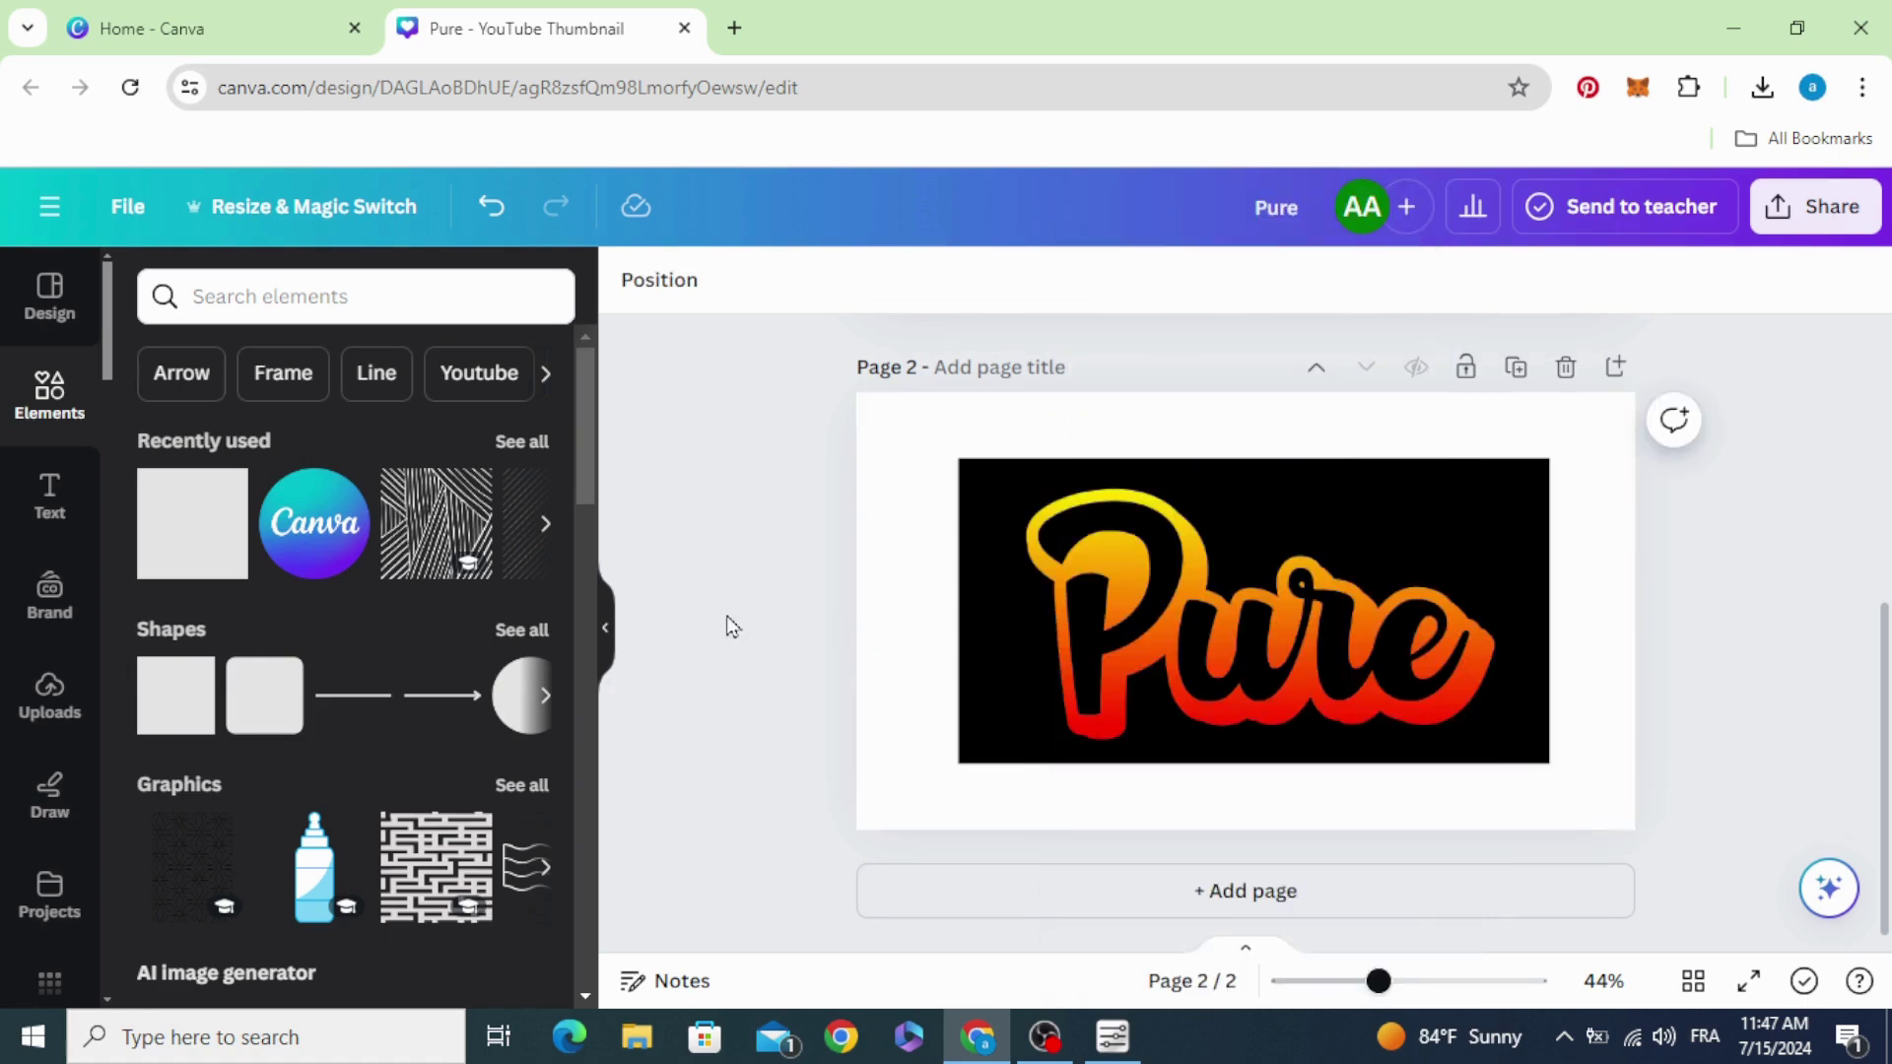
# Step: Set the page 2 background colour to black via the layers list
pyautogui.click(911, 542)
pyautogui.rightClick(996, 536)
pyautogui.moveTo(1339, 528)
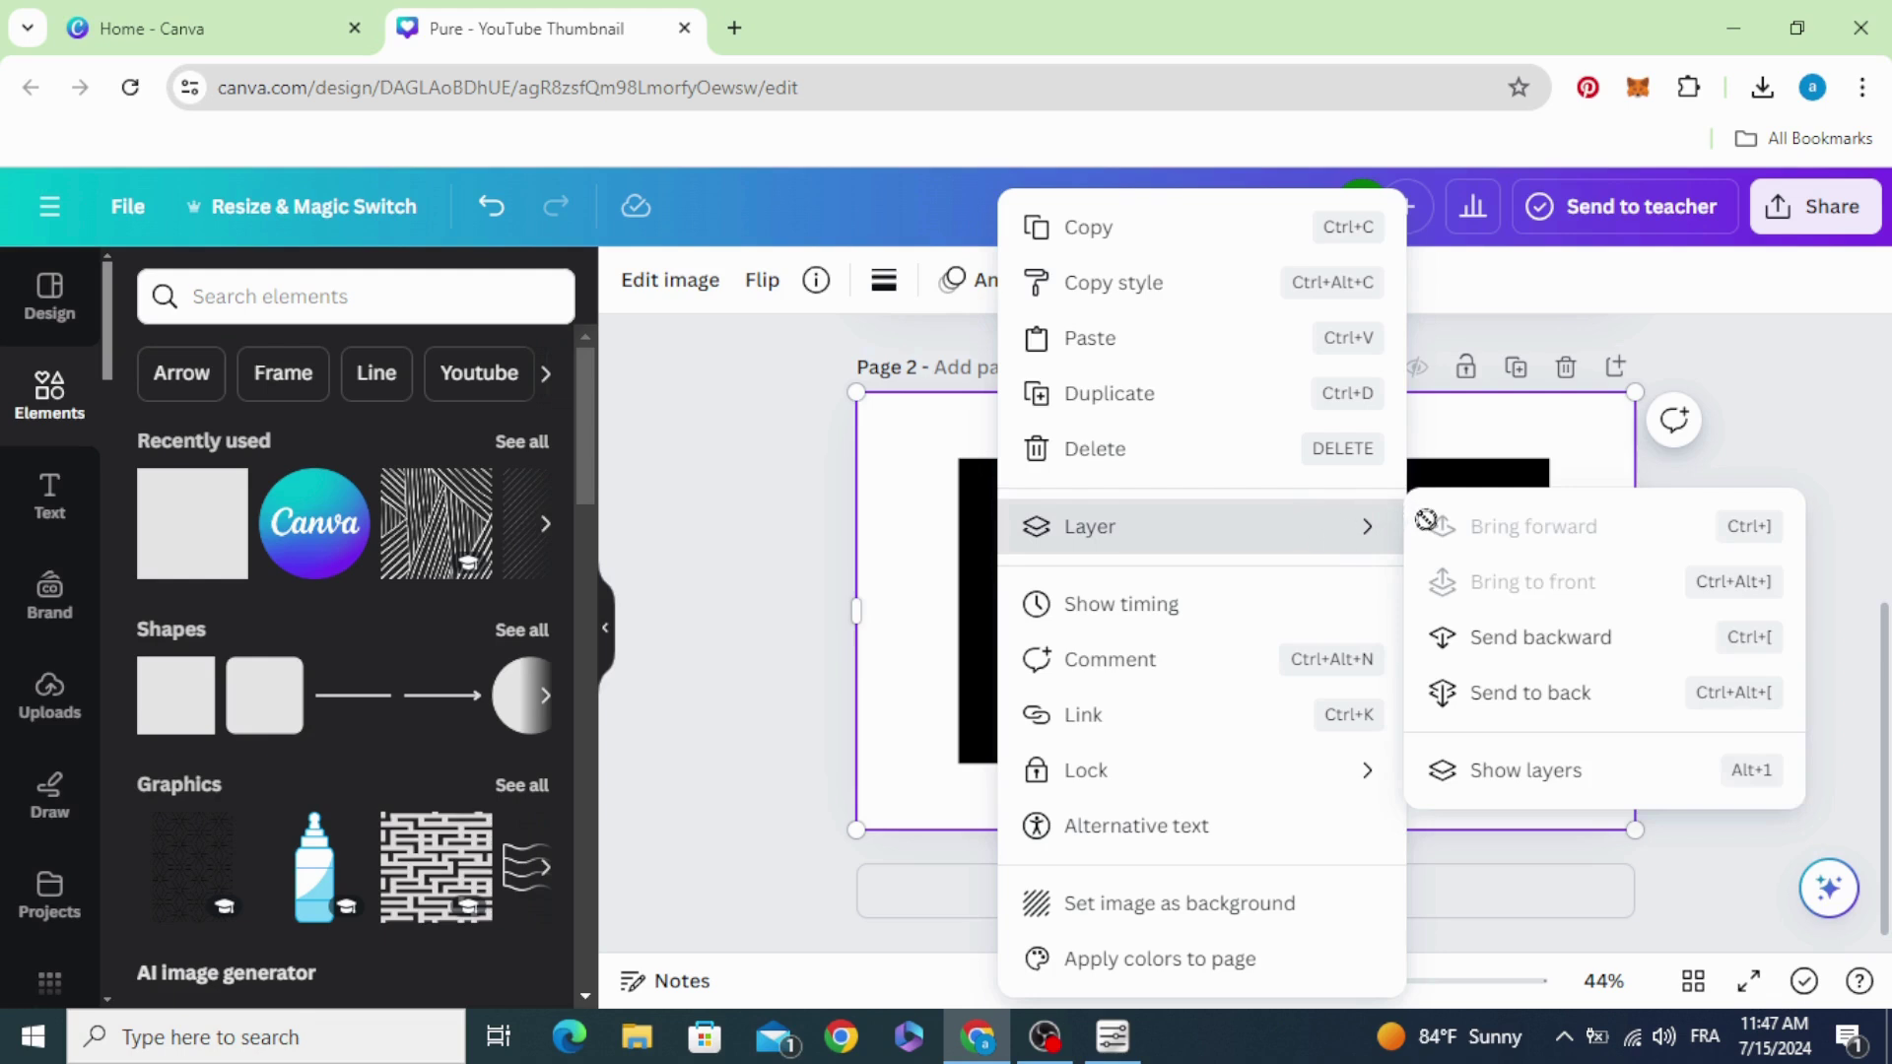
pyautogui.click(1536, 773)
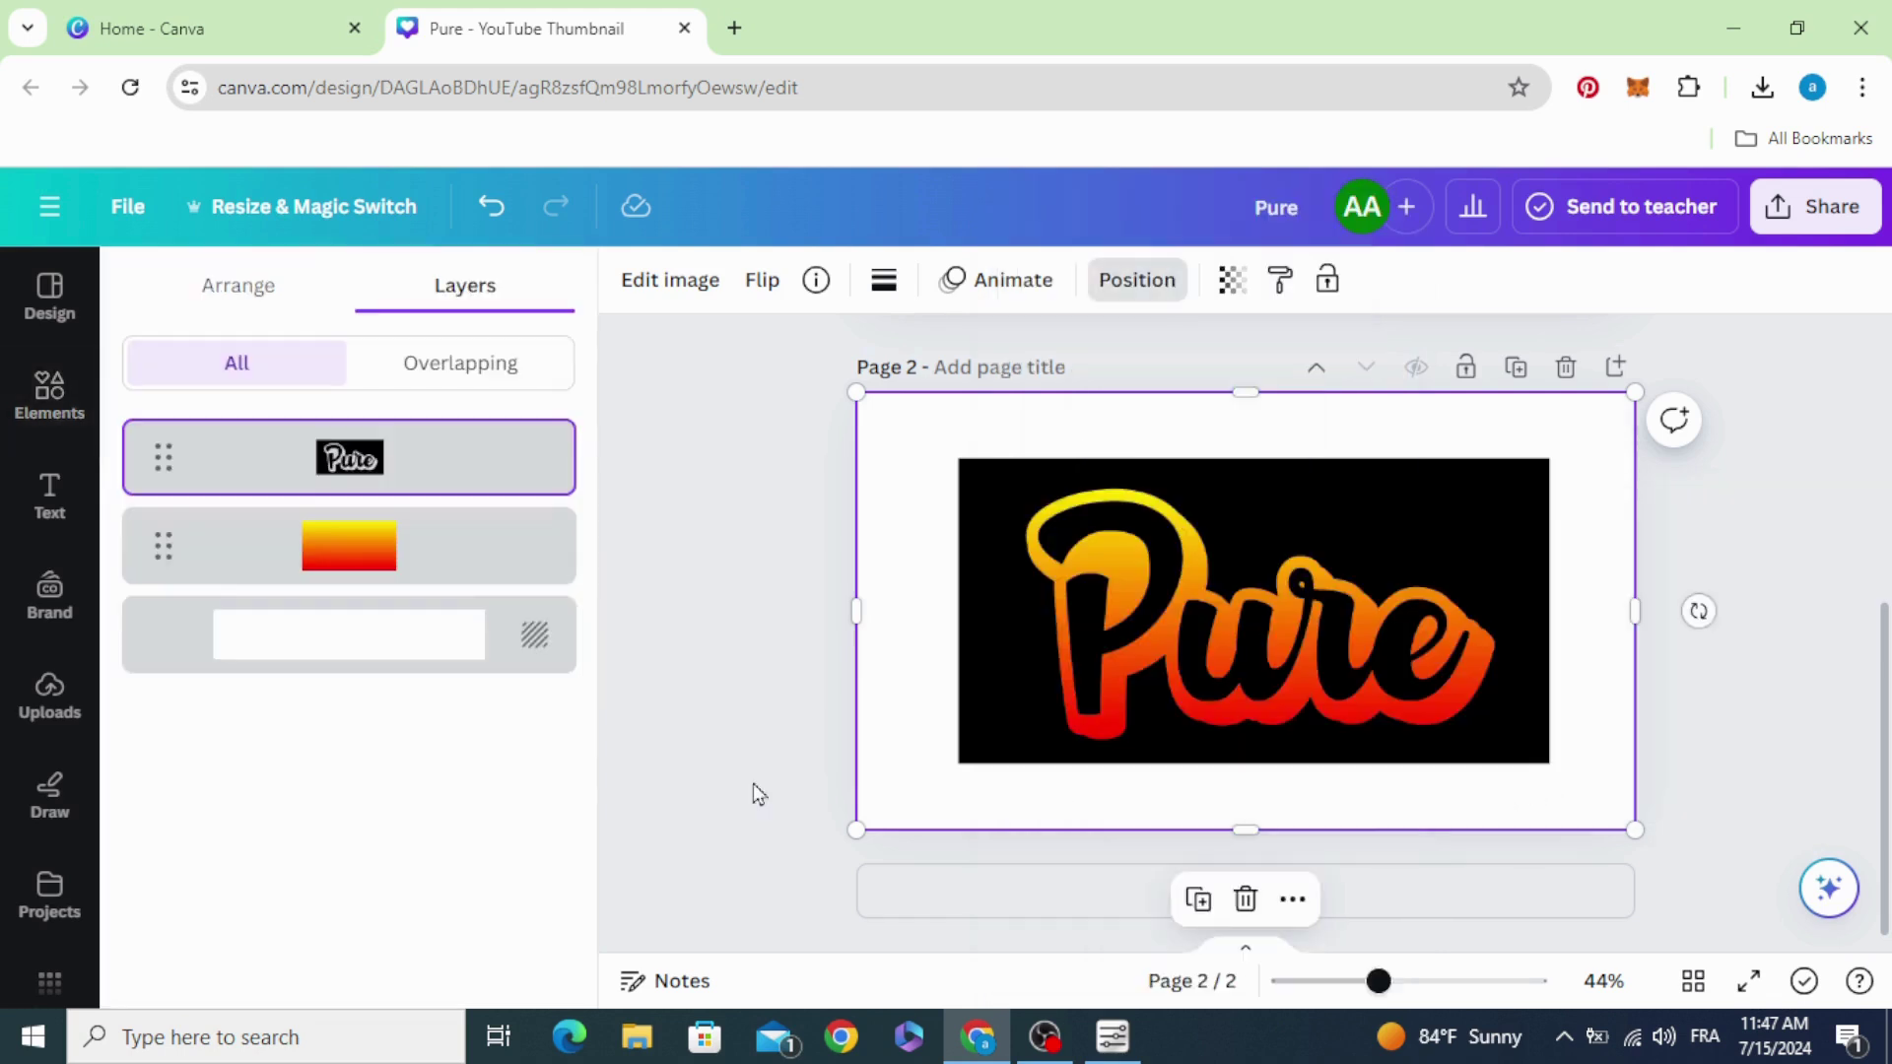
pyautogui.click(441, 659)
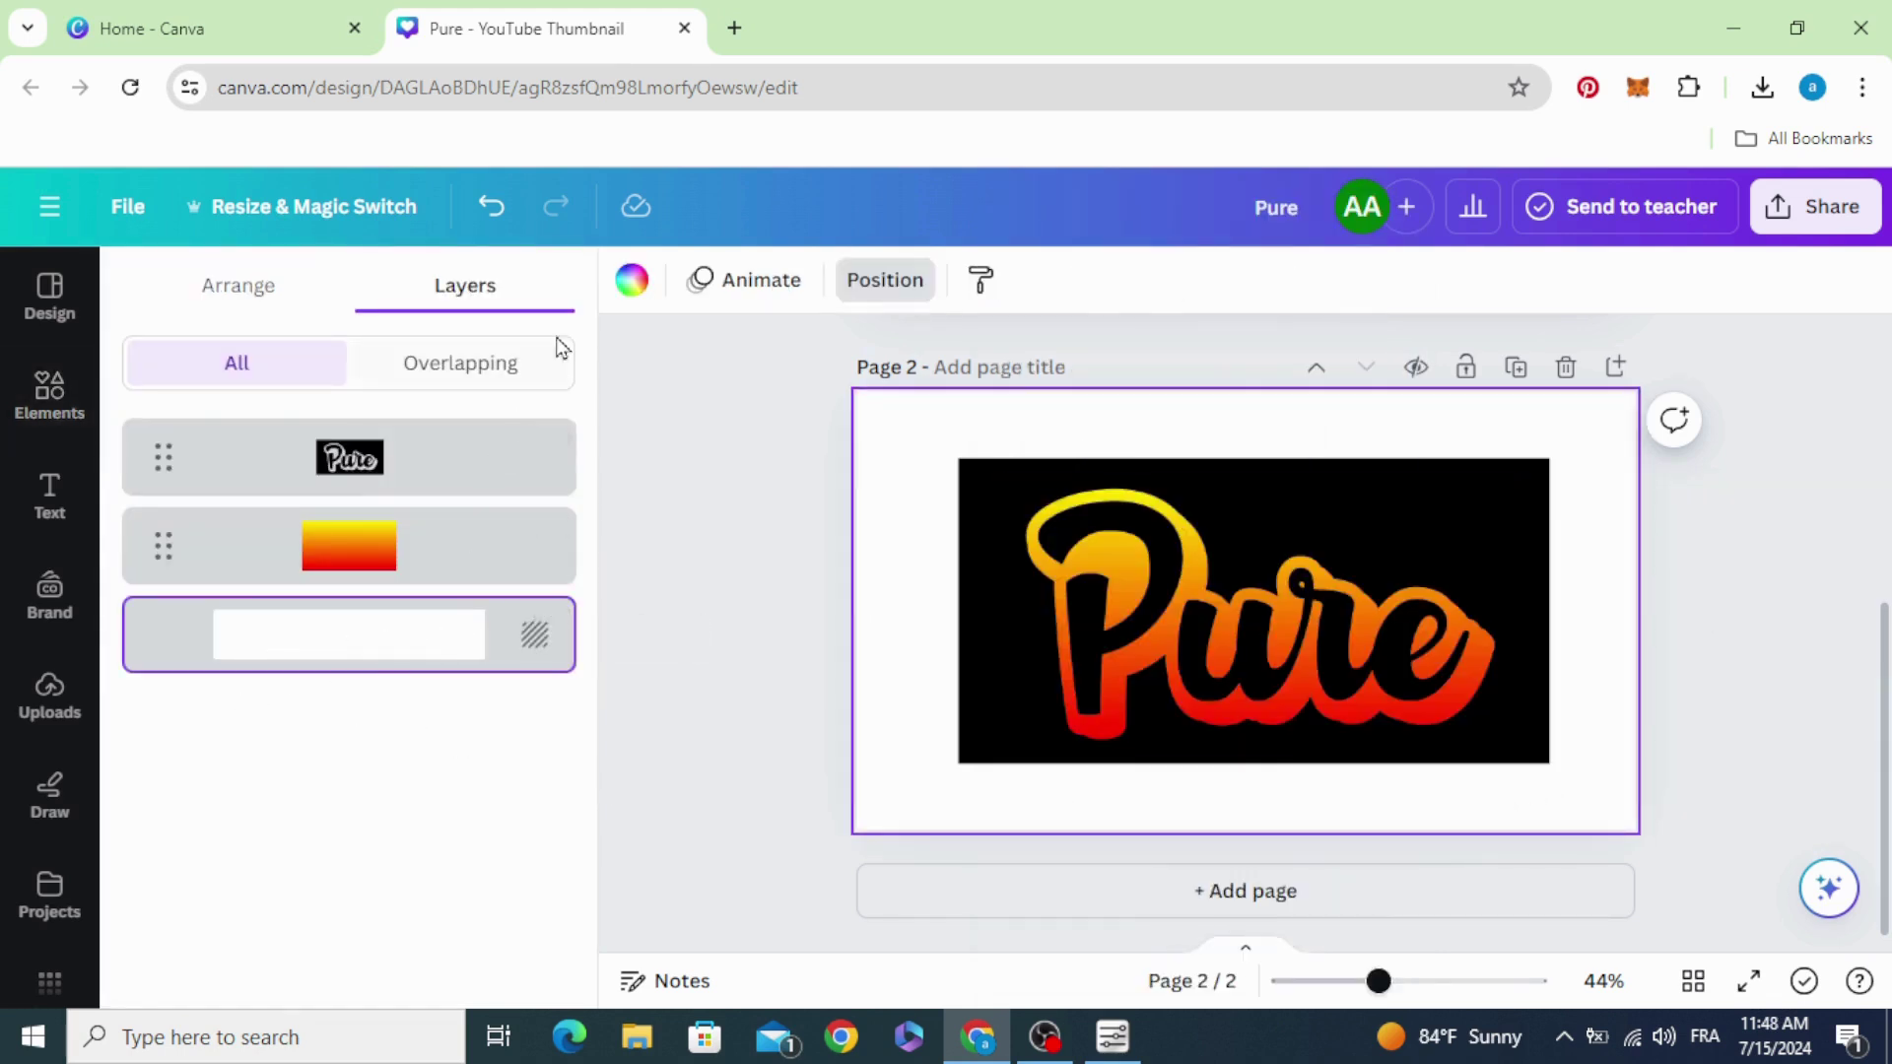
pyautogui.click(632, 279)
pyautogui.click(301, 718)
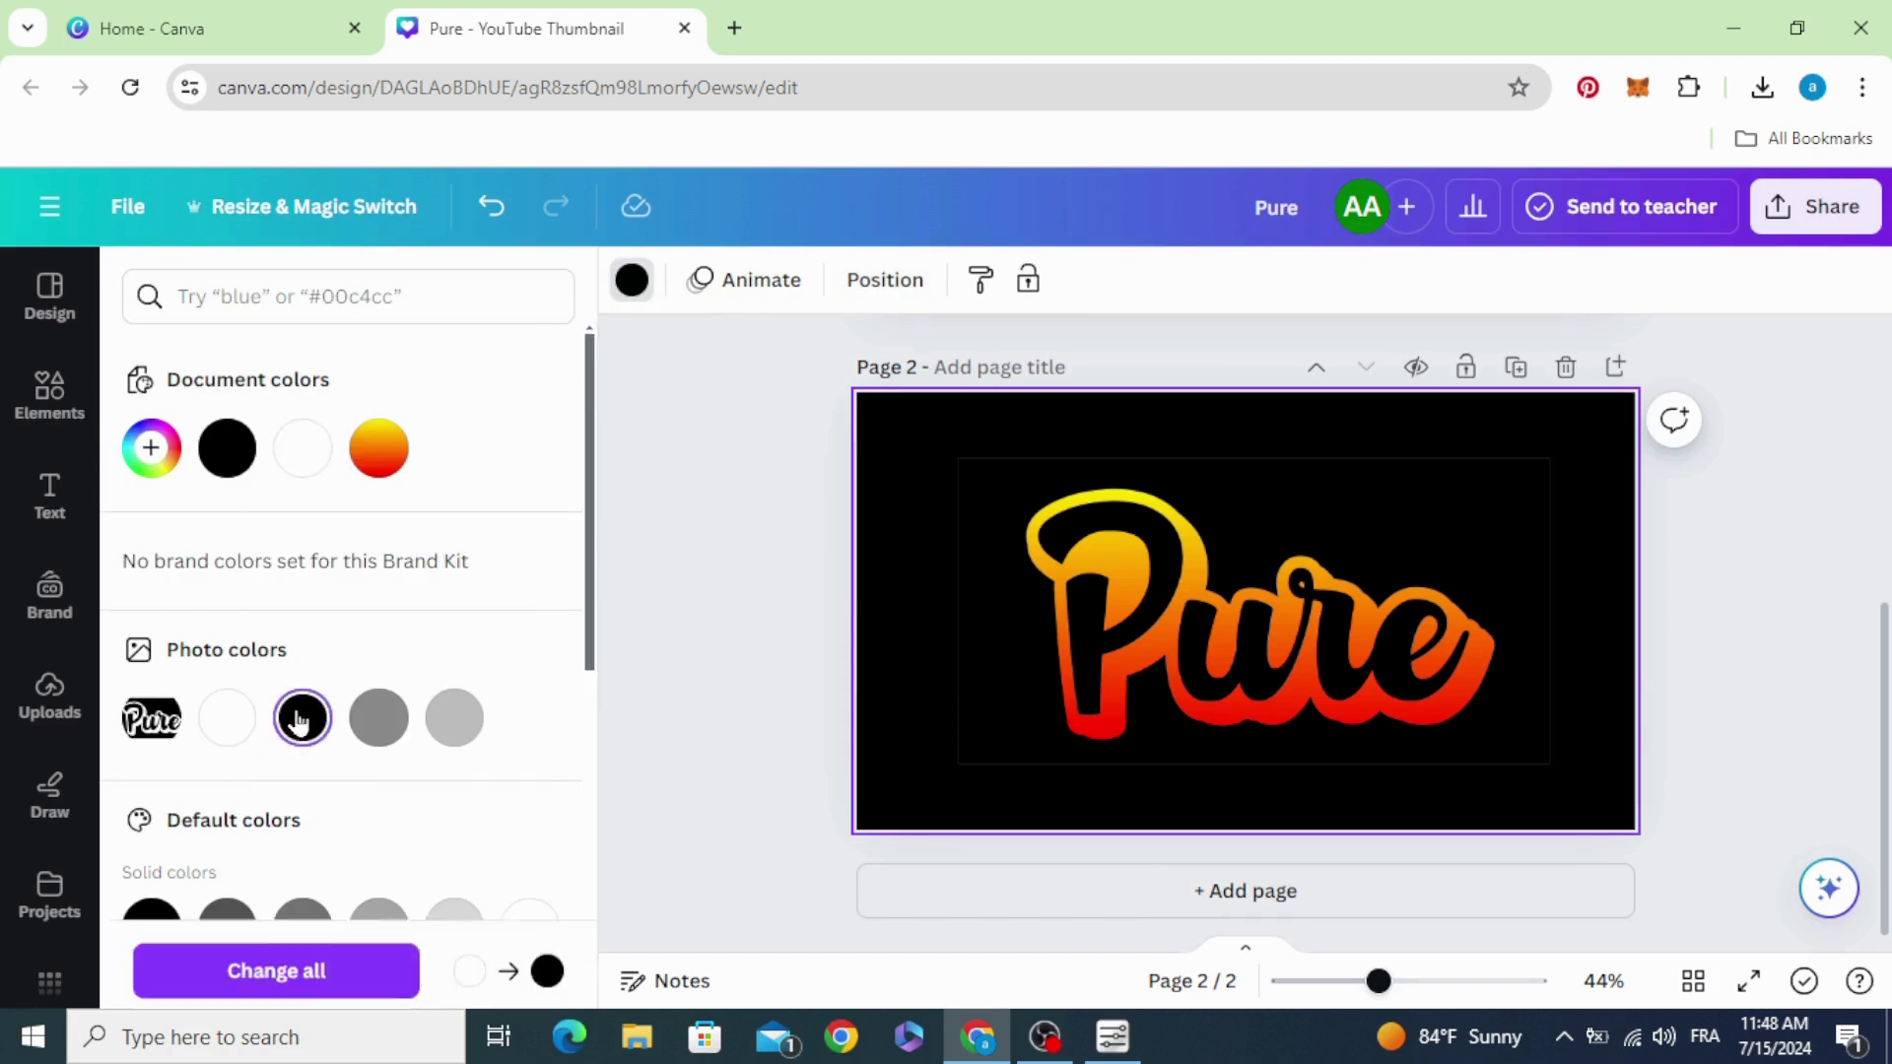
pyautogui.click(697, 557)
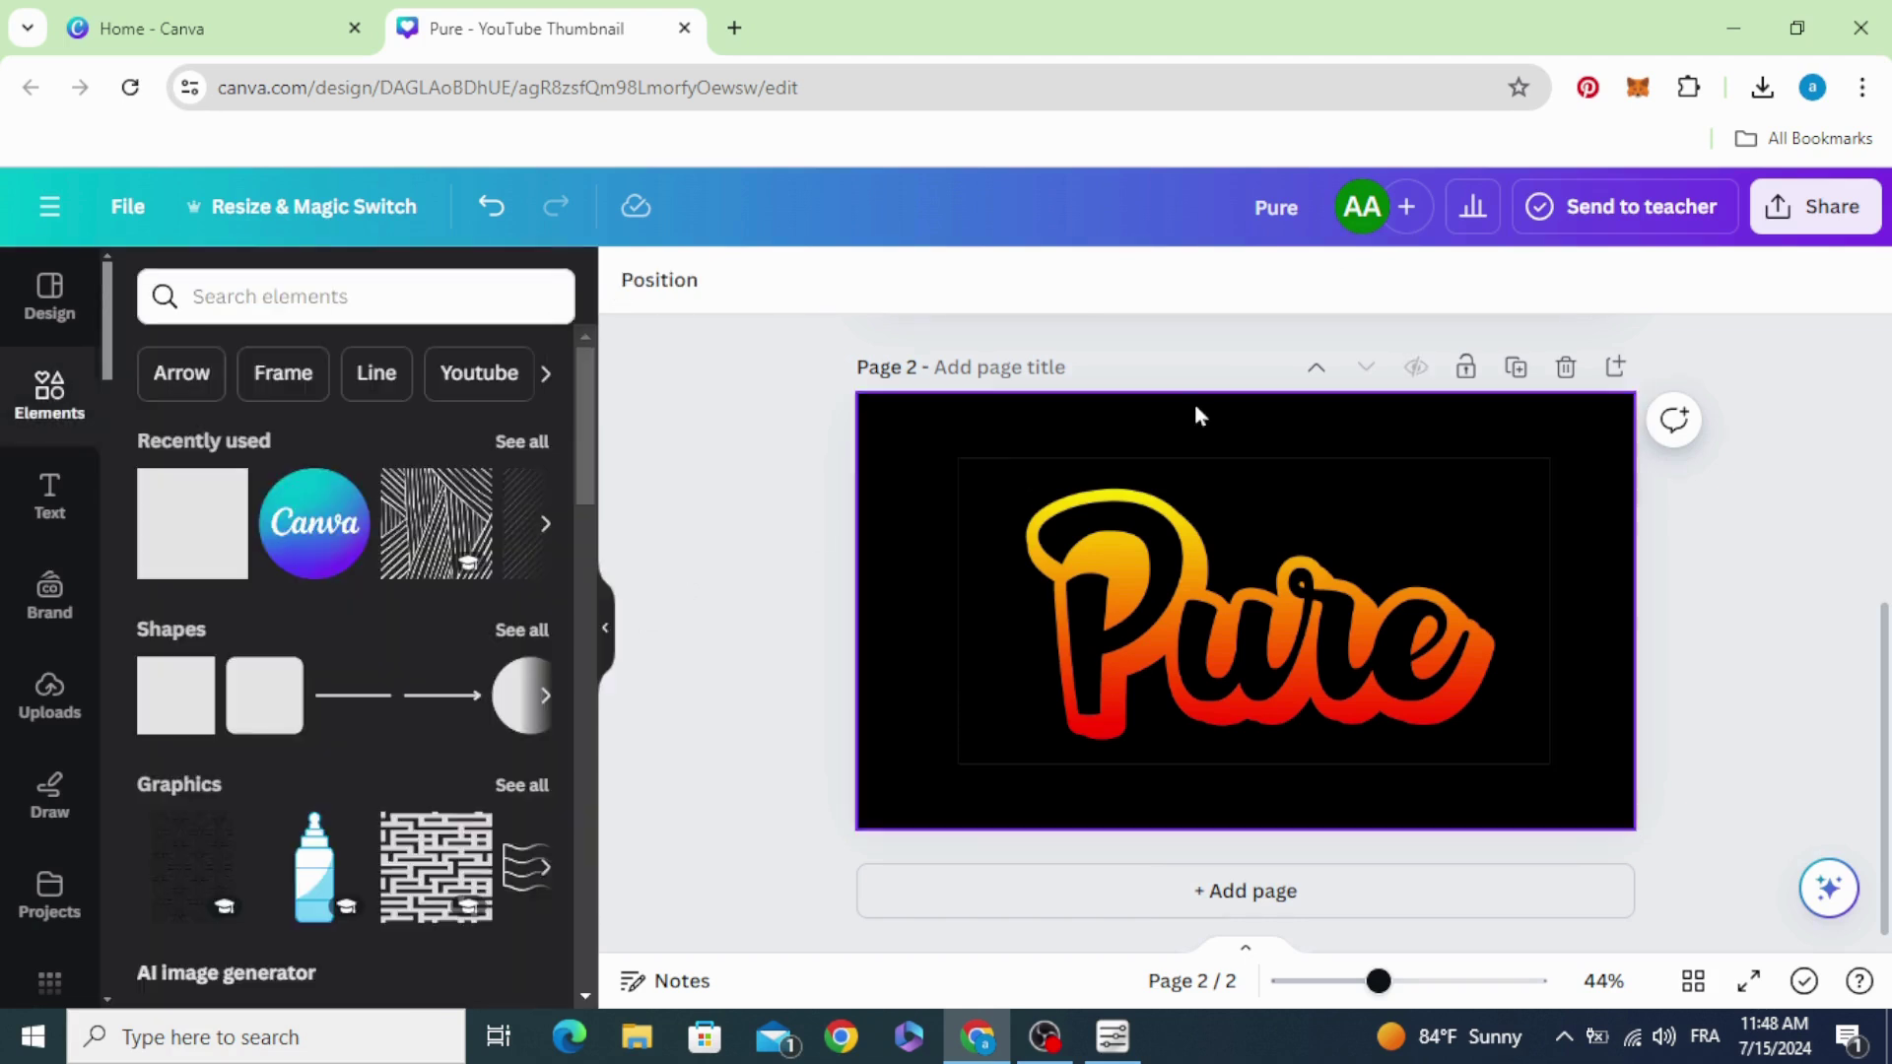
# Step: Download only page 2 as a PNG
pyautogui.click(1854, 219)
pyautogui.scroll(-1, 1622, 604)
pyautogui.click(1606, 673)
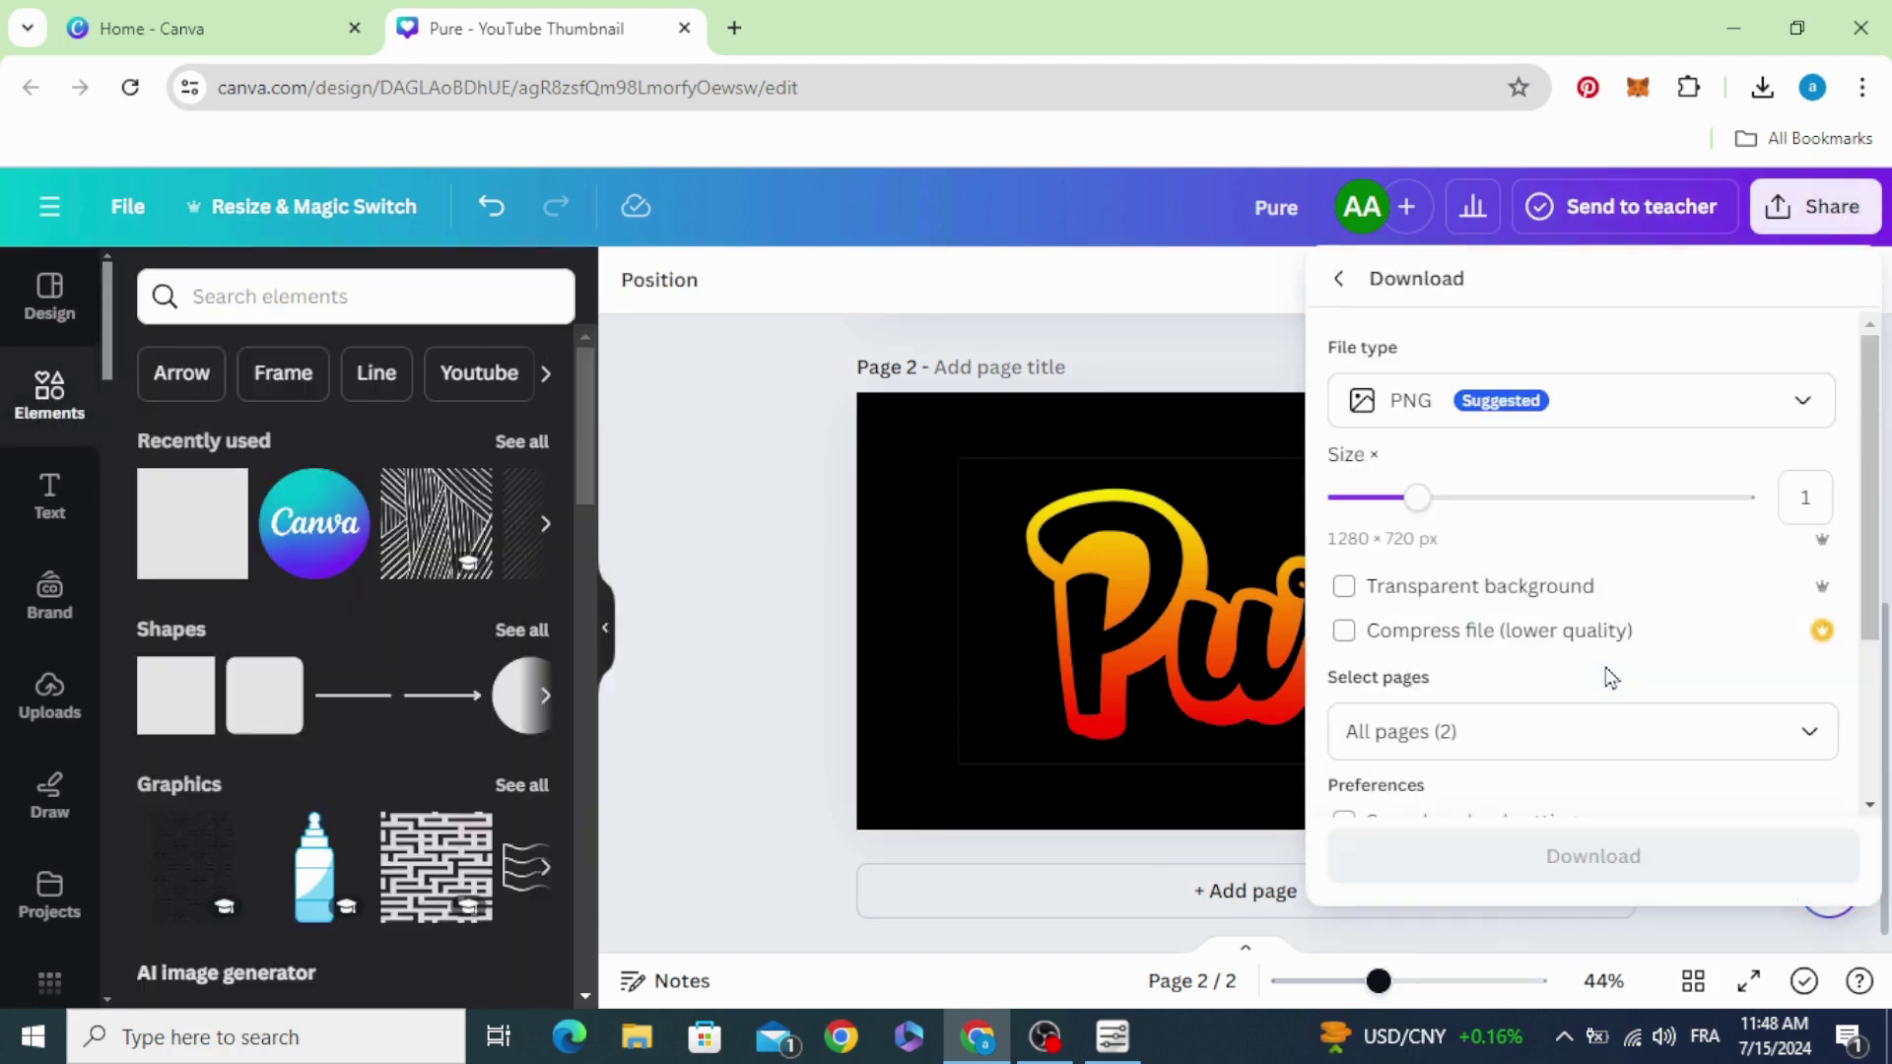
pyautogui.click(1596, 716)
pyautogui.click(1811, 386)
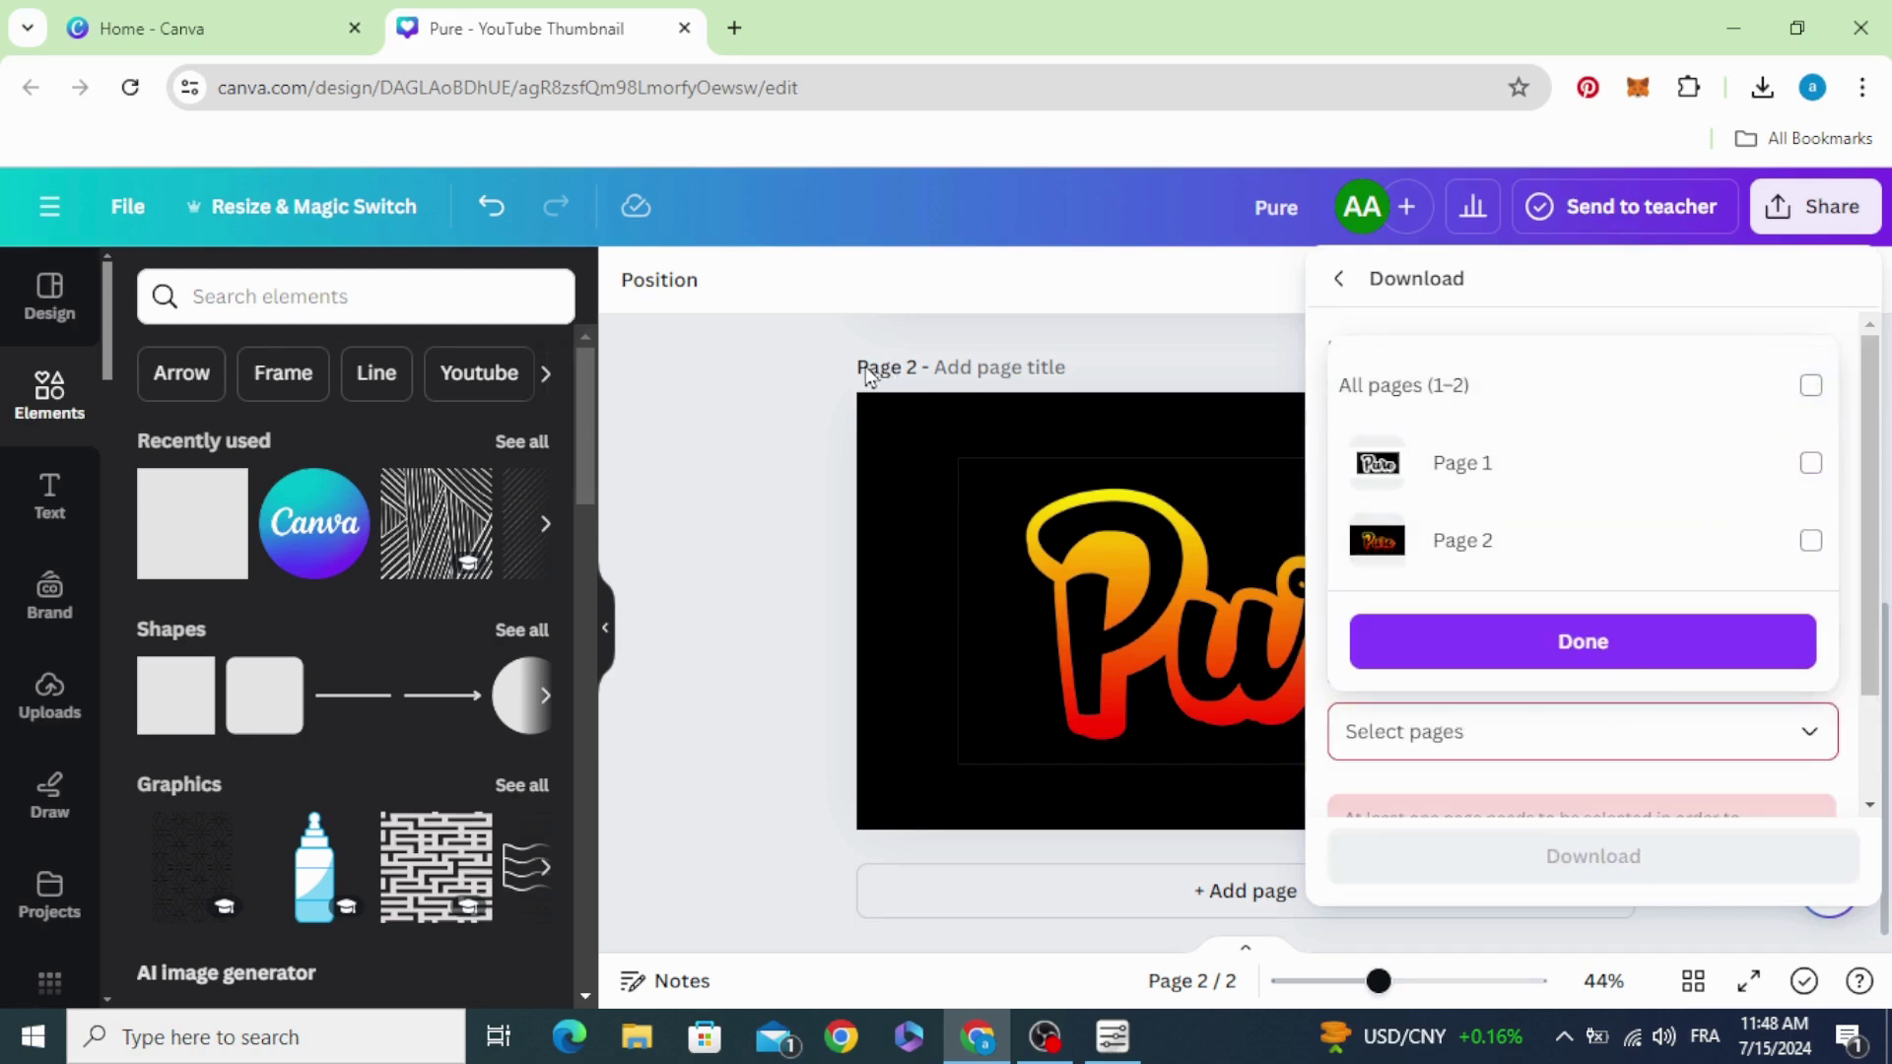
pyautogui.click(1812, 540)
pyautogui.click(1635, 651)
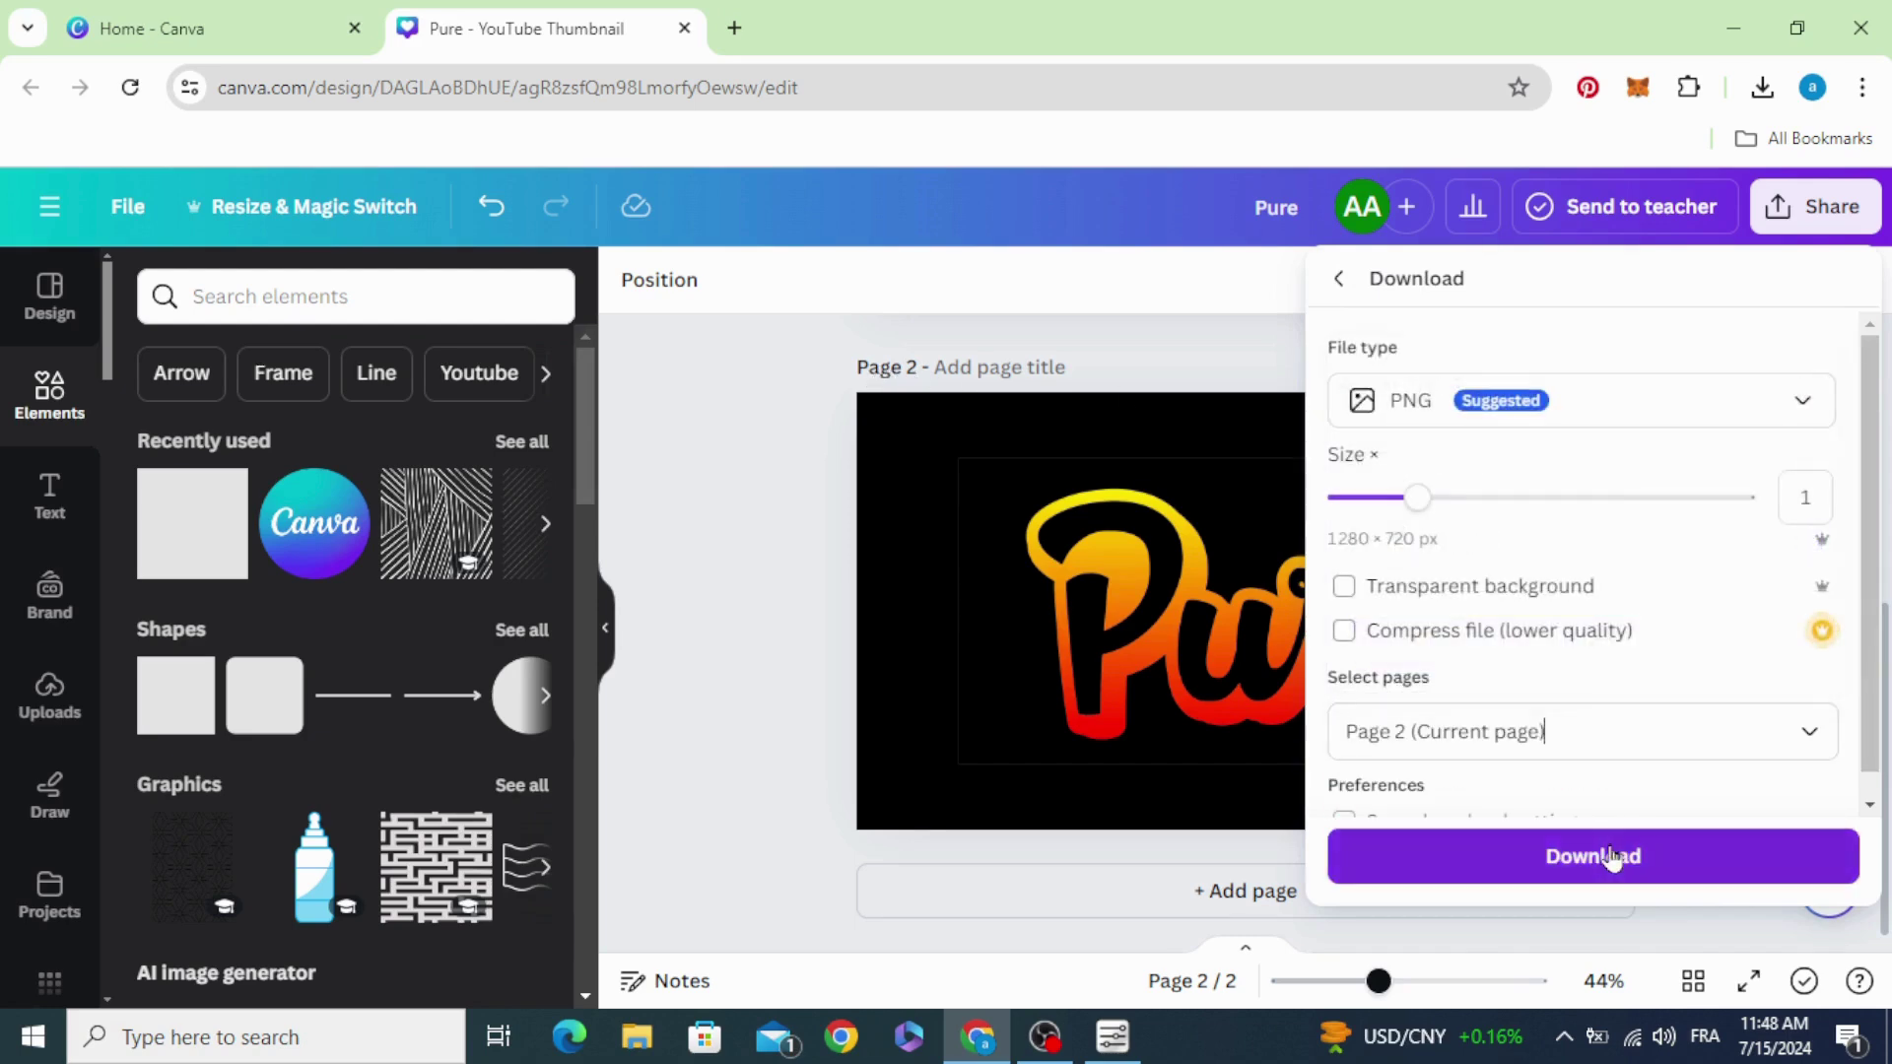
pyautogui.click(1612, 856)
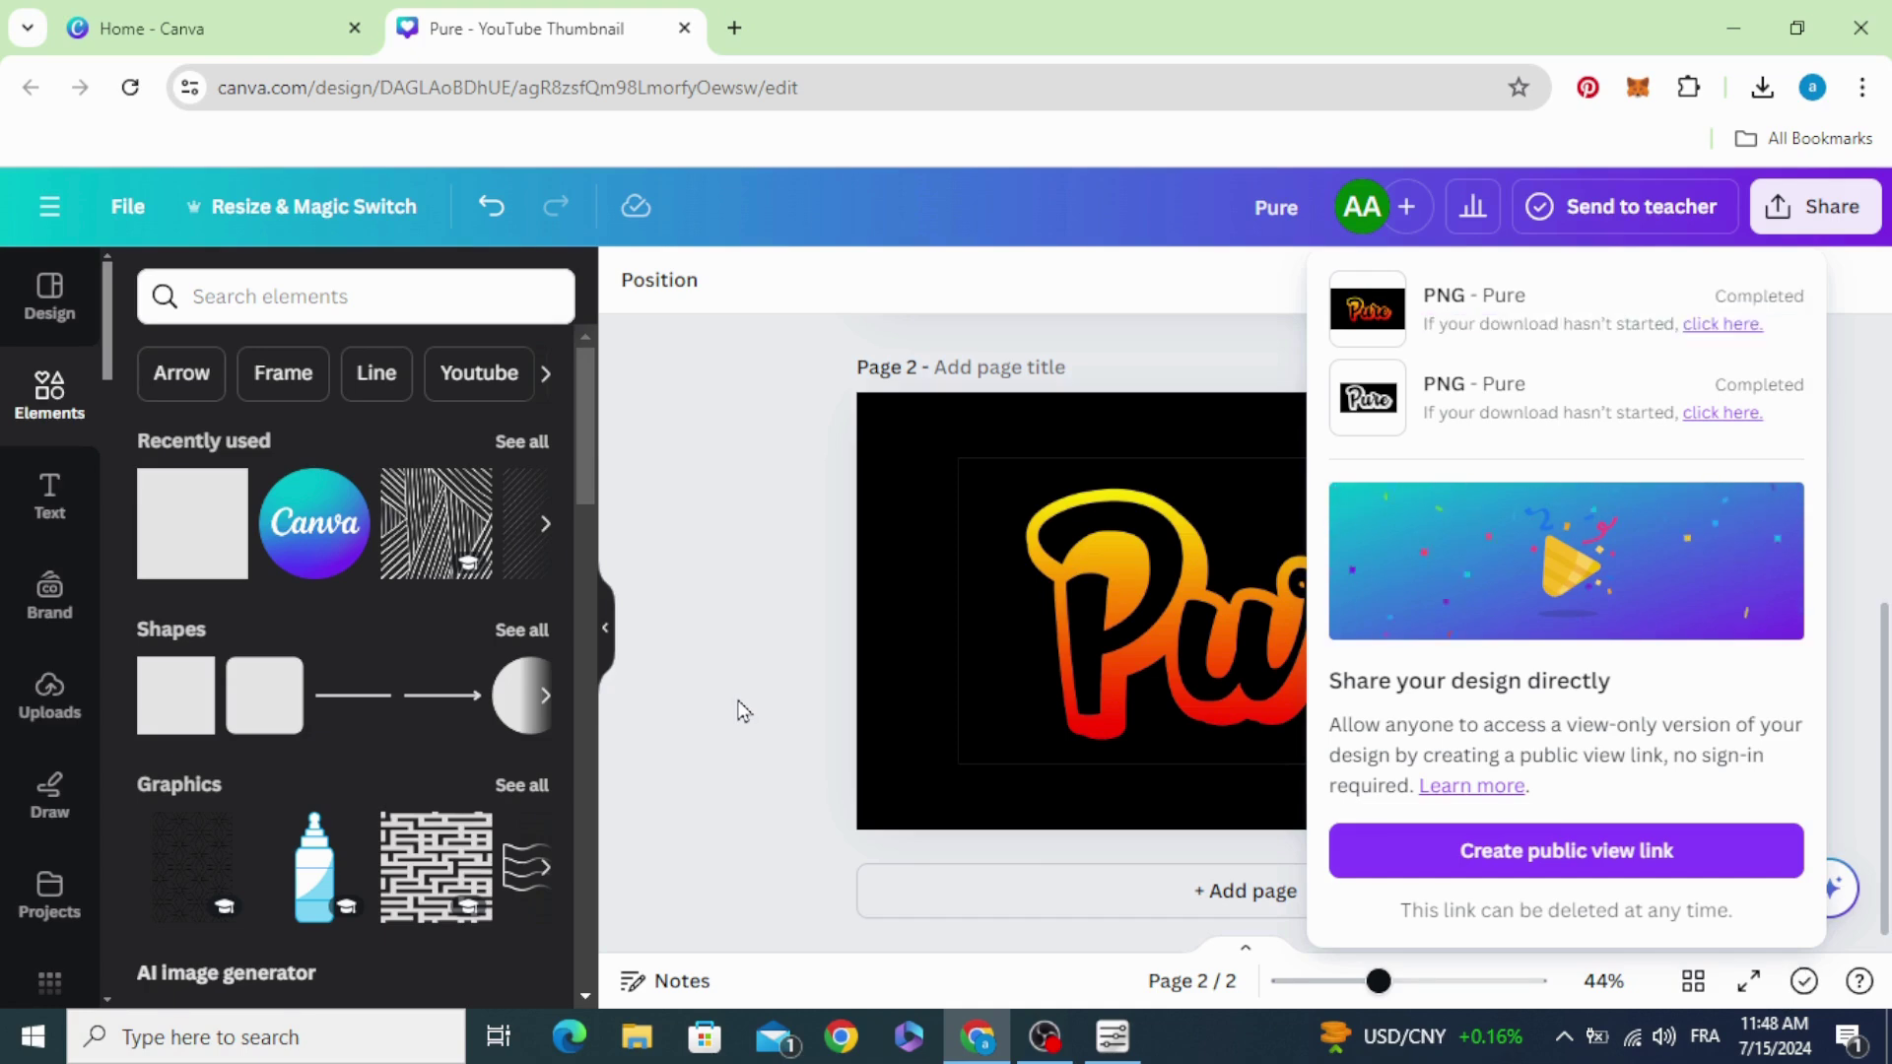
# Step: Upload the downloaded 'Pure (12).png' into the design's uploads
pyautogui.click(749, 702)
pyautogui.click(1763, 88)
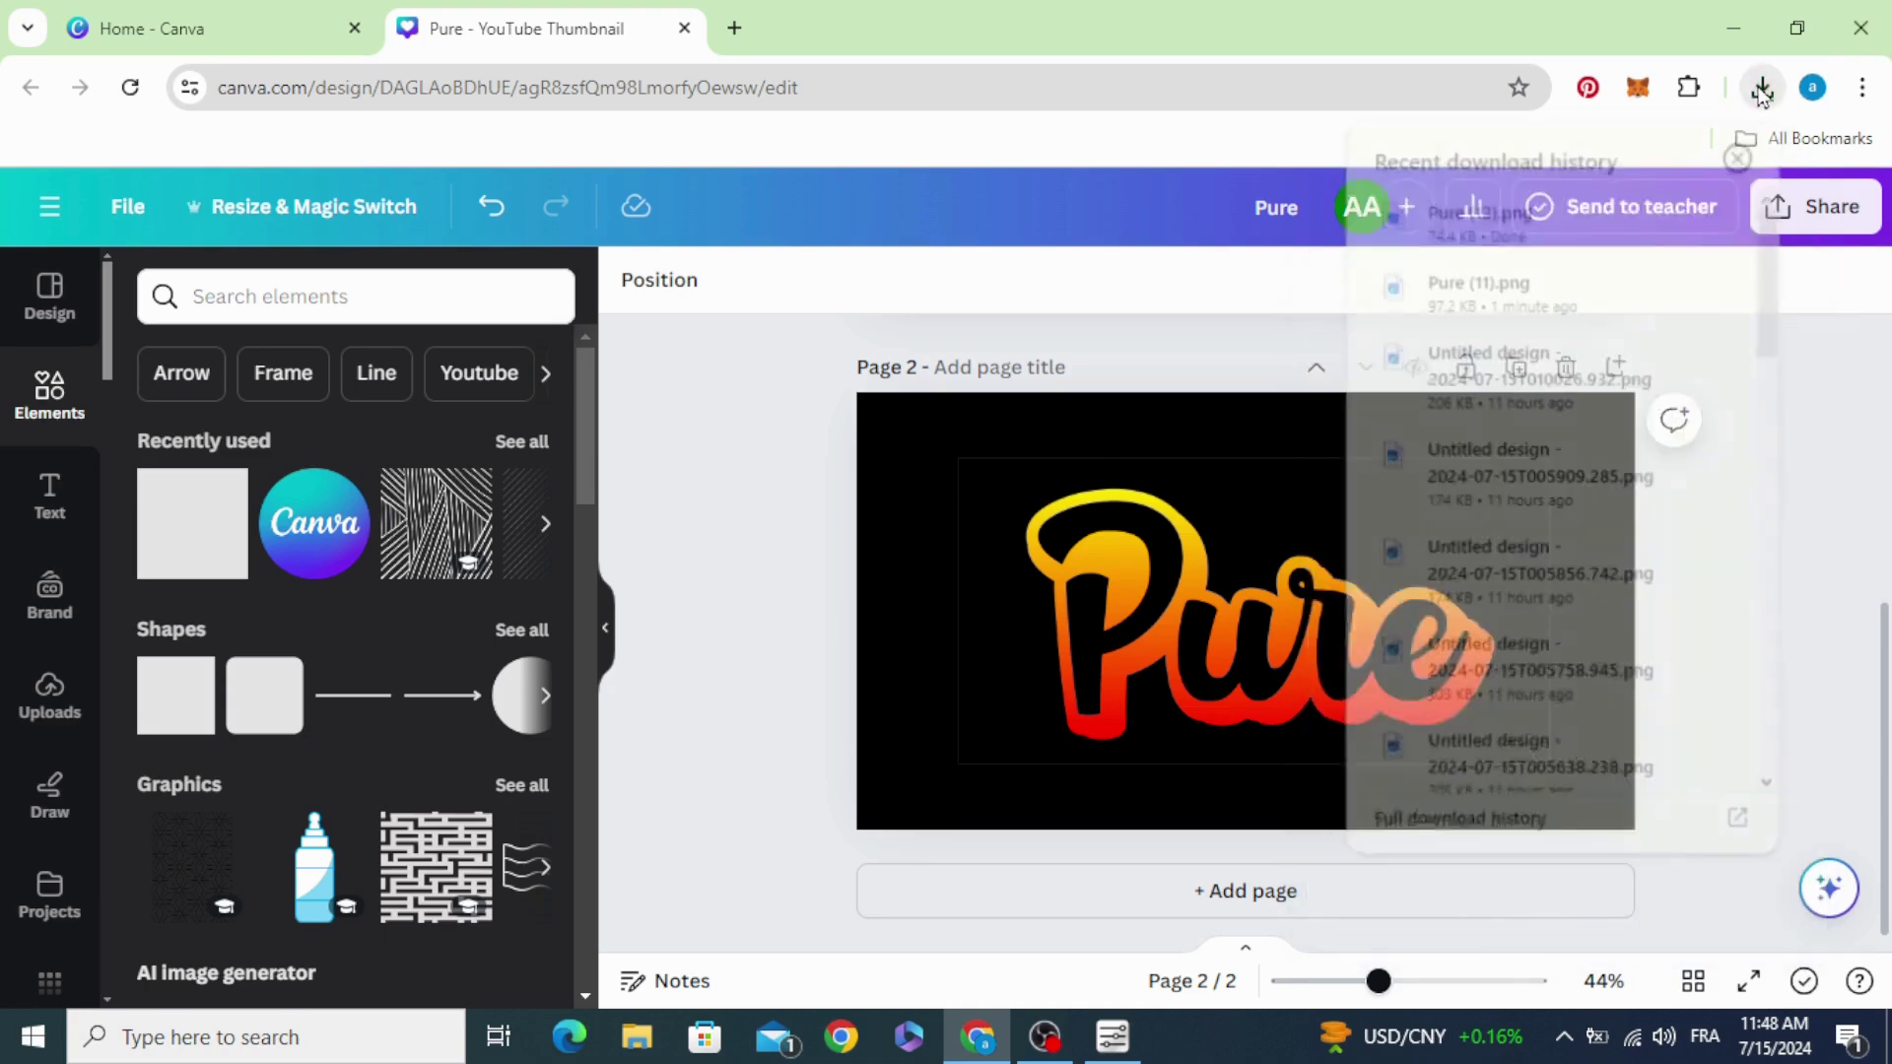
pyautogui.moveTo(1479, 211); pyautogui.dragTo(505, 605)
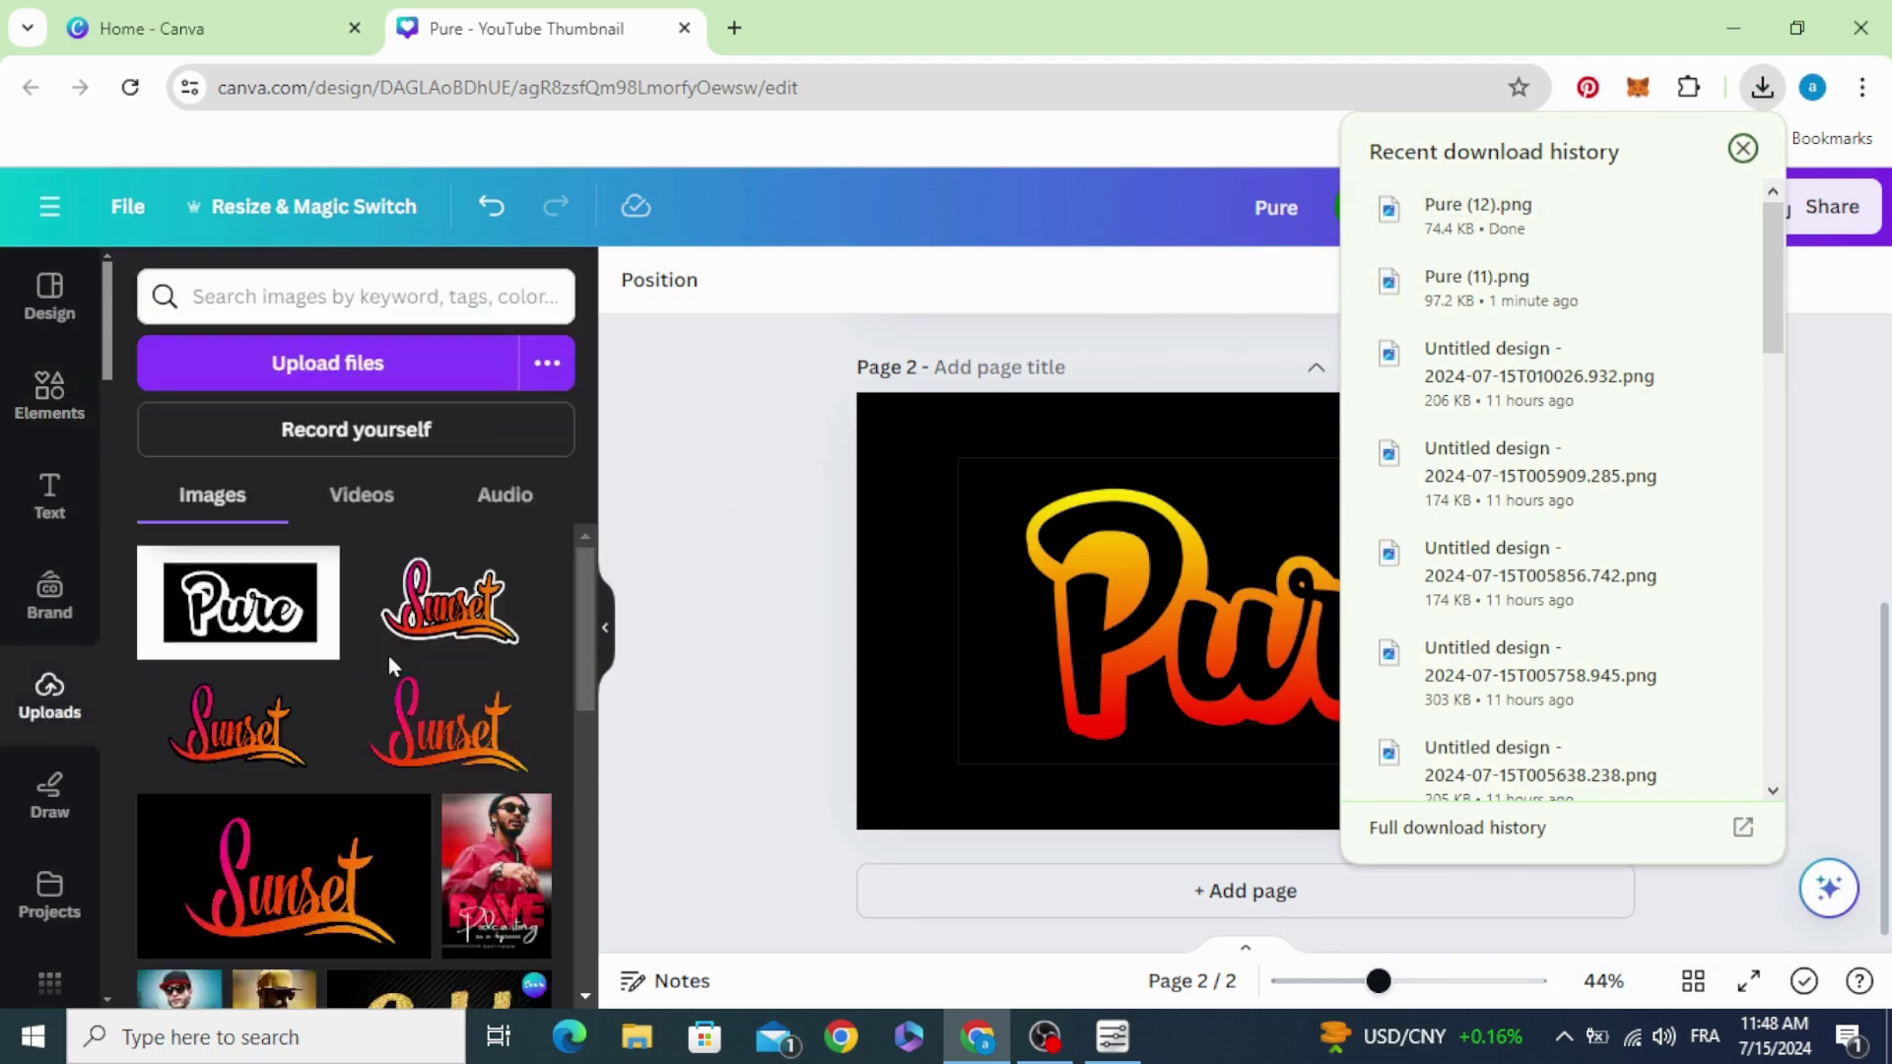
# Step: Add a third page and place the uploaded orange Pure image on it
pyautogui.click(749, 549)
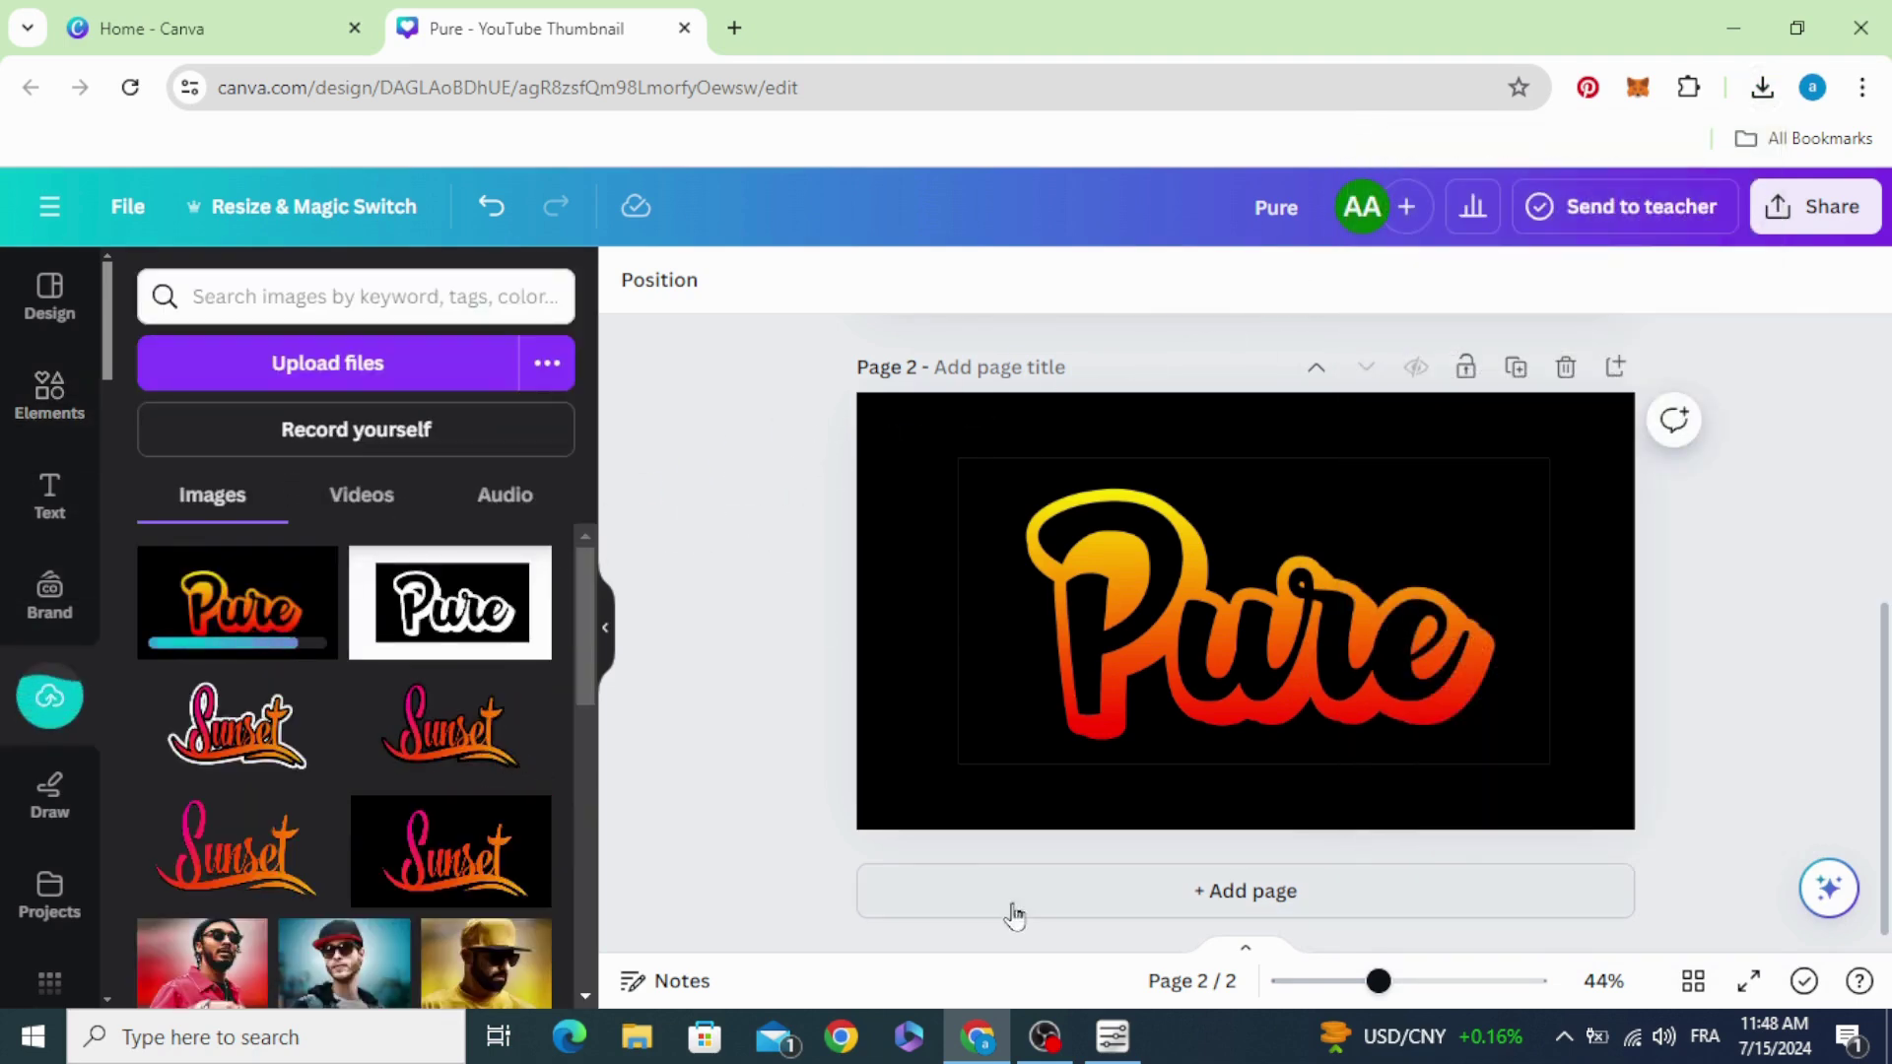
pyautogui.click(1264, 892)
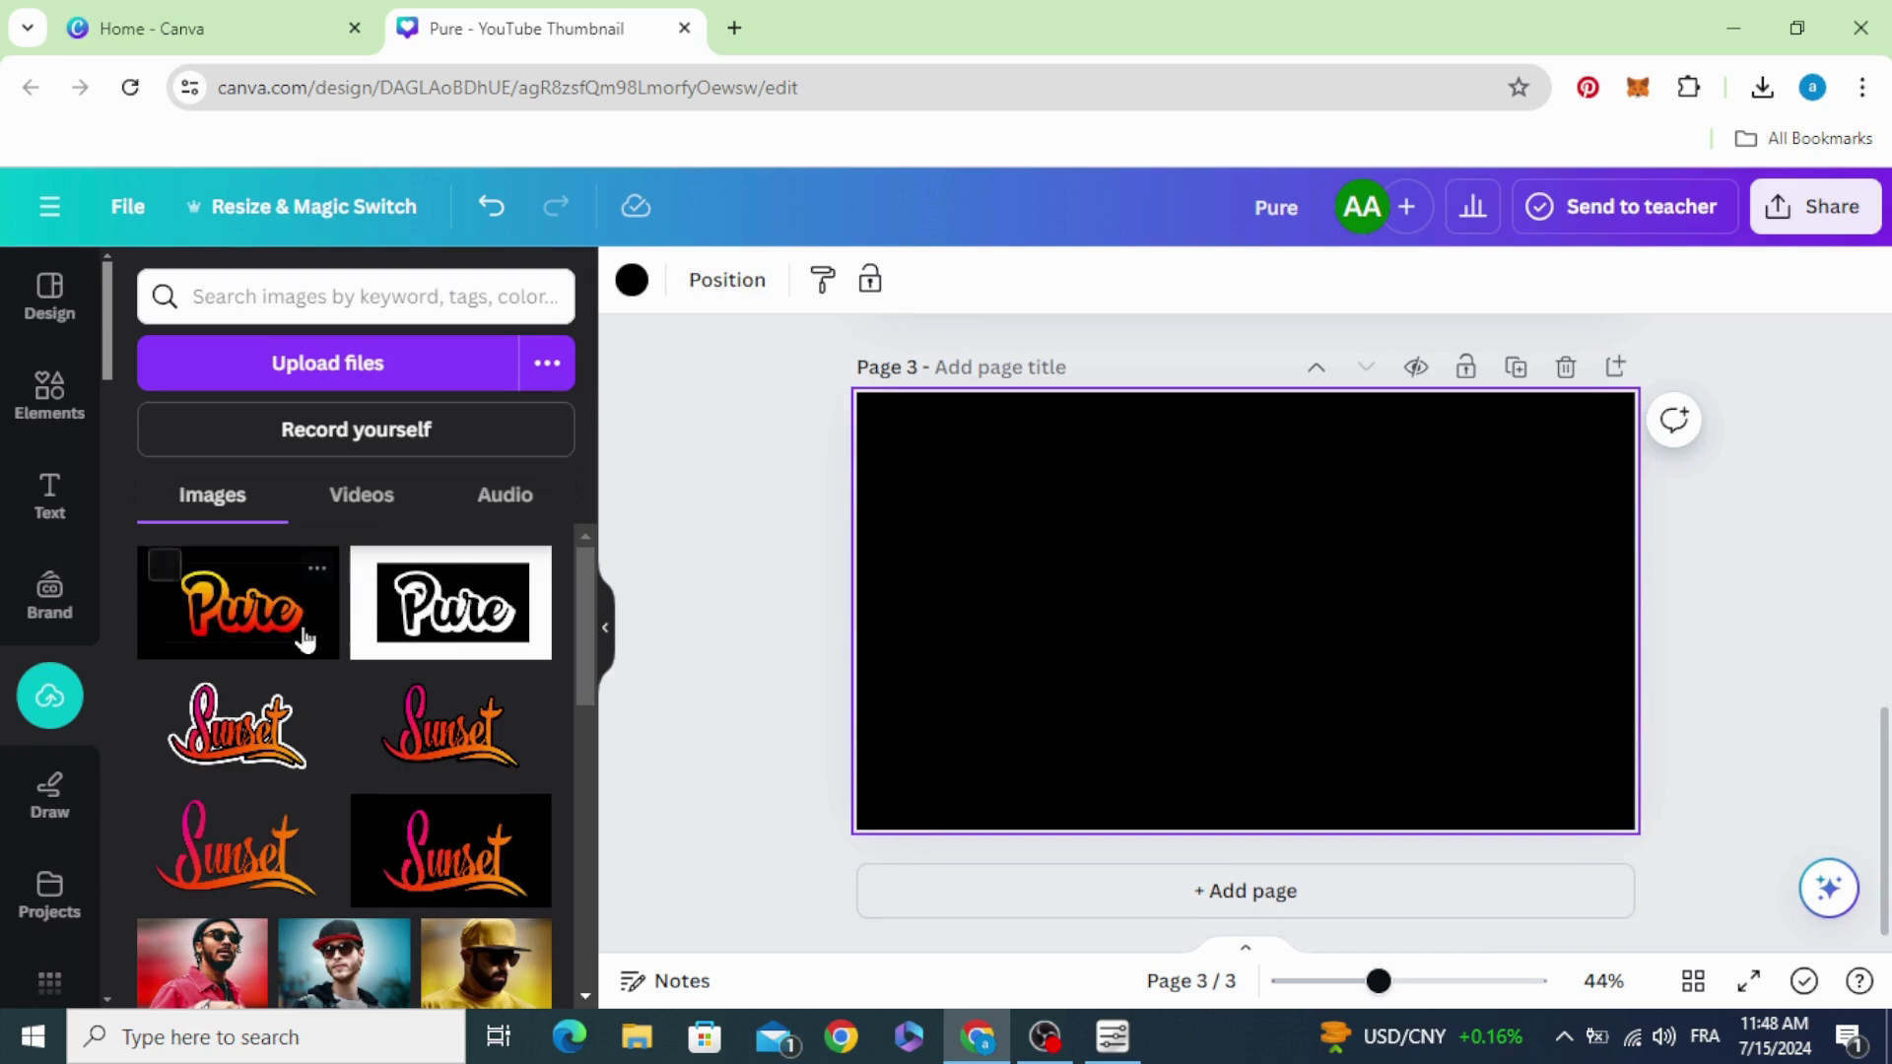
pyautogui.click(246, 613)
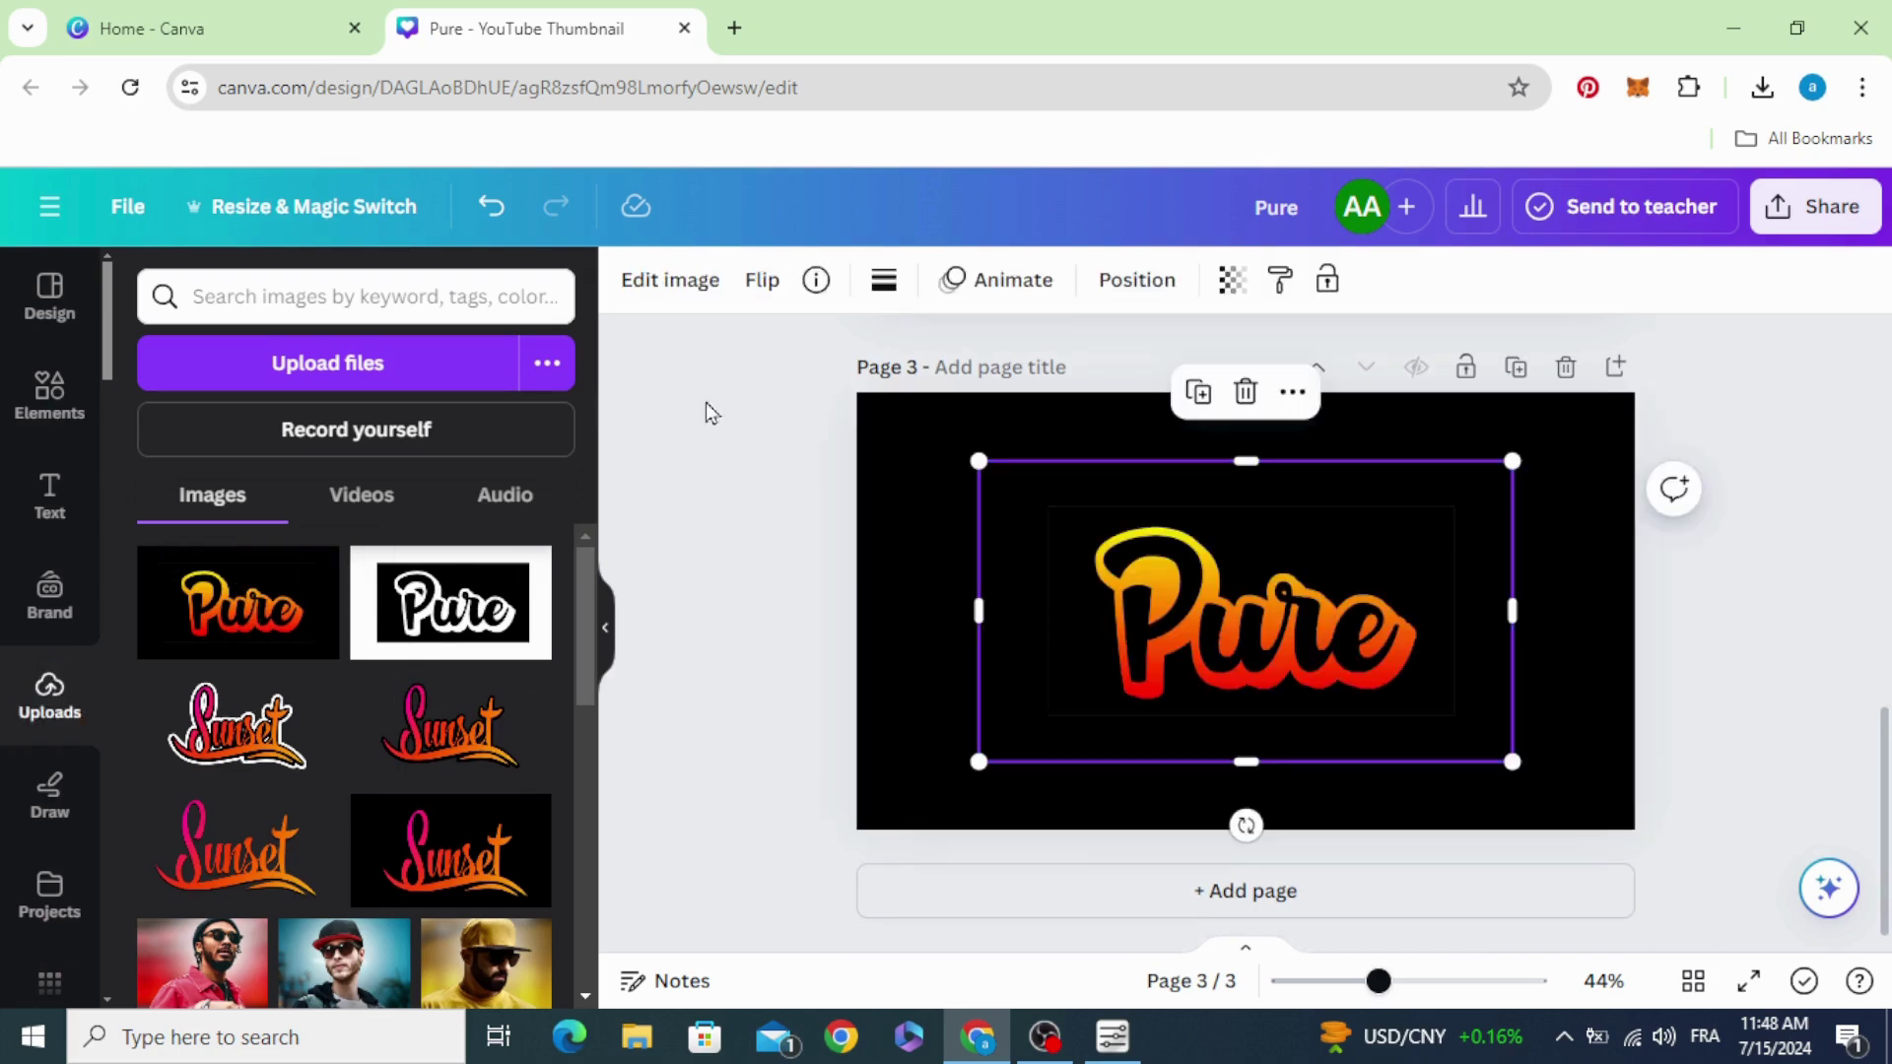
# Step: Remove the Pure image's black background with BG Remover and shift it right of centre
pyautogui.click(662, 284)
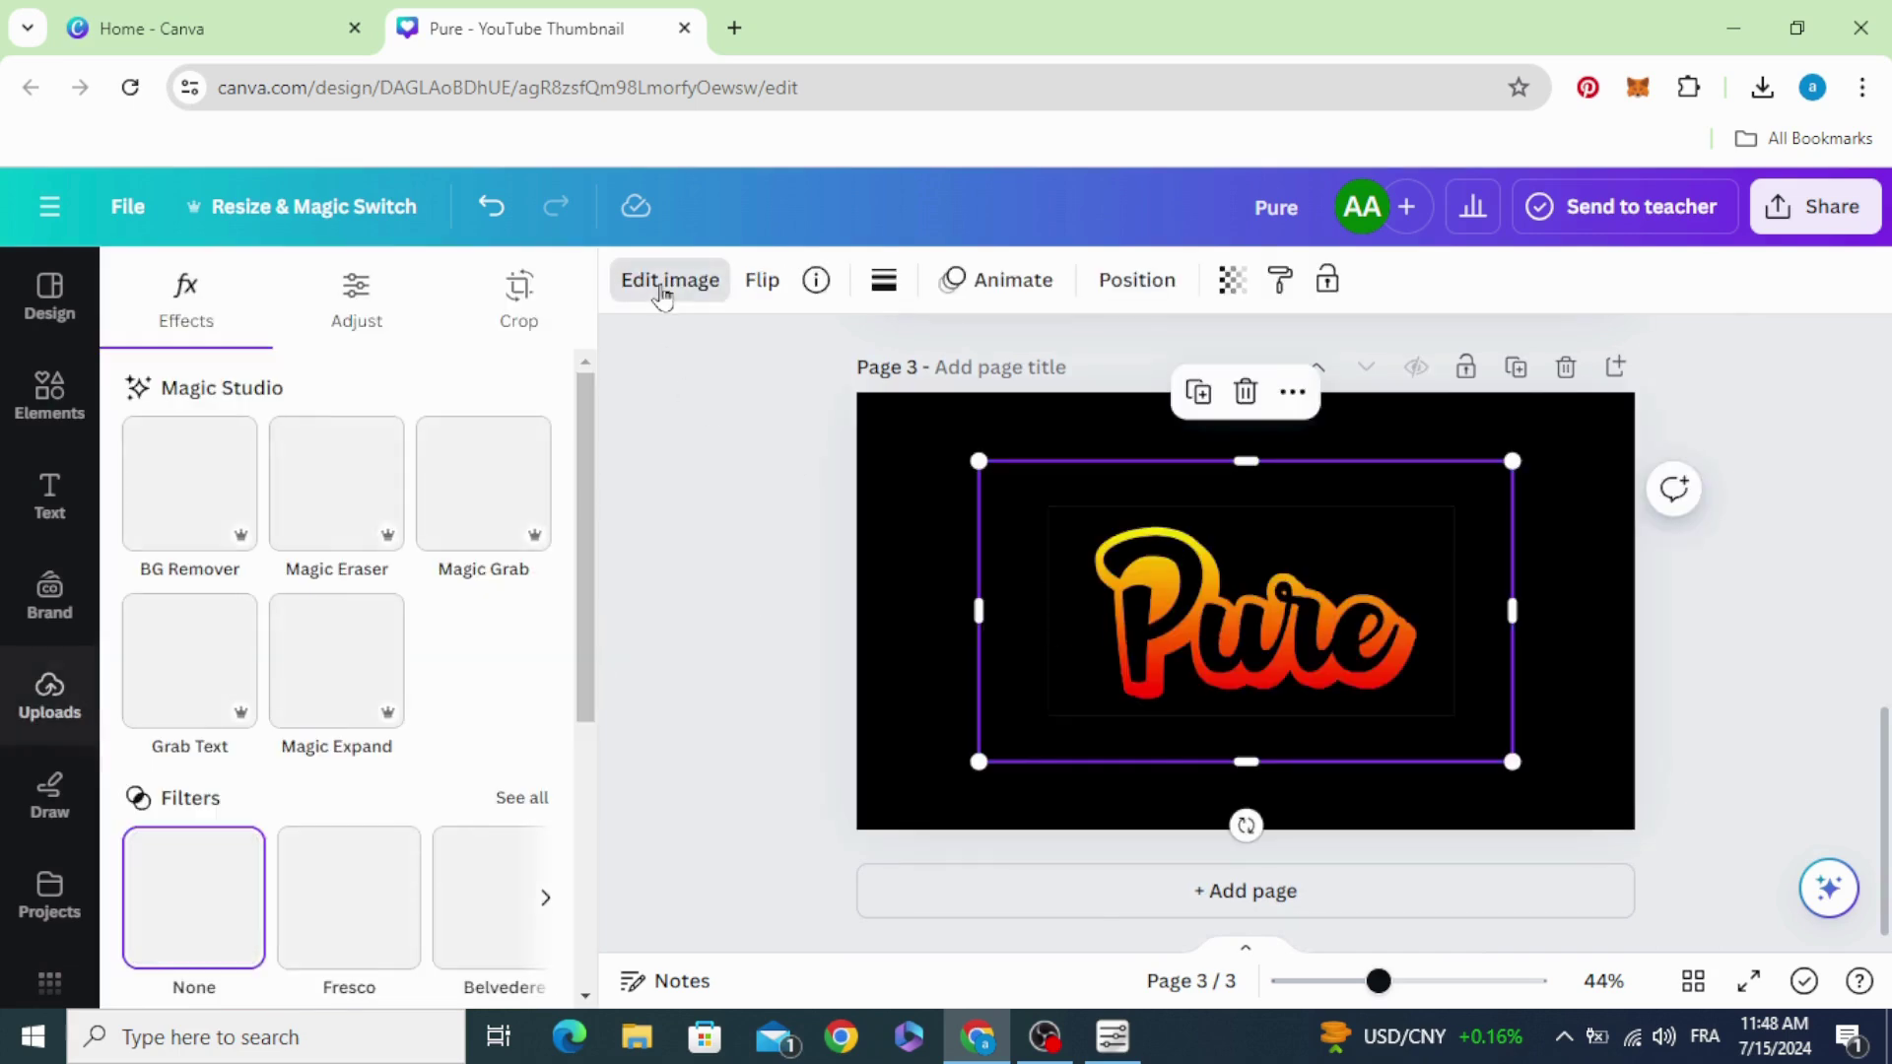
pyautogui.click(183, 496)
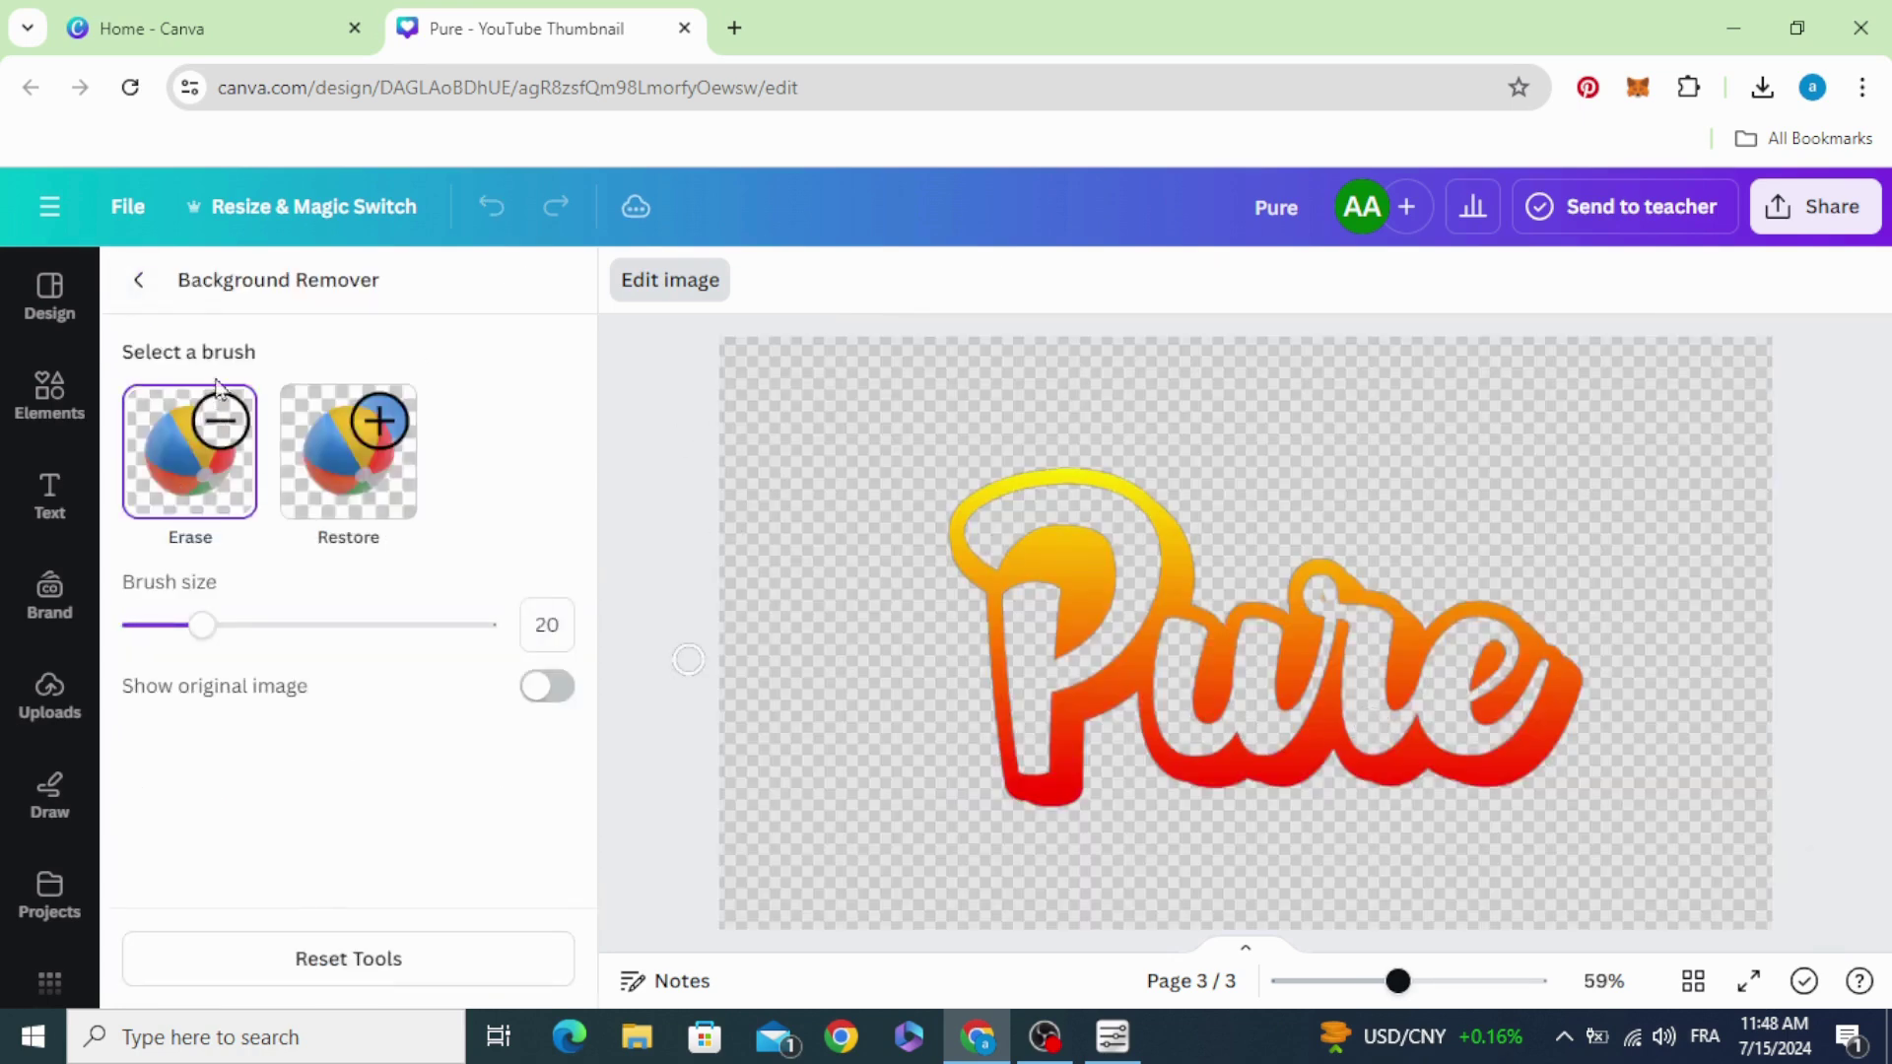
pyautogui.click(139, 280)
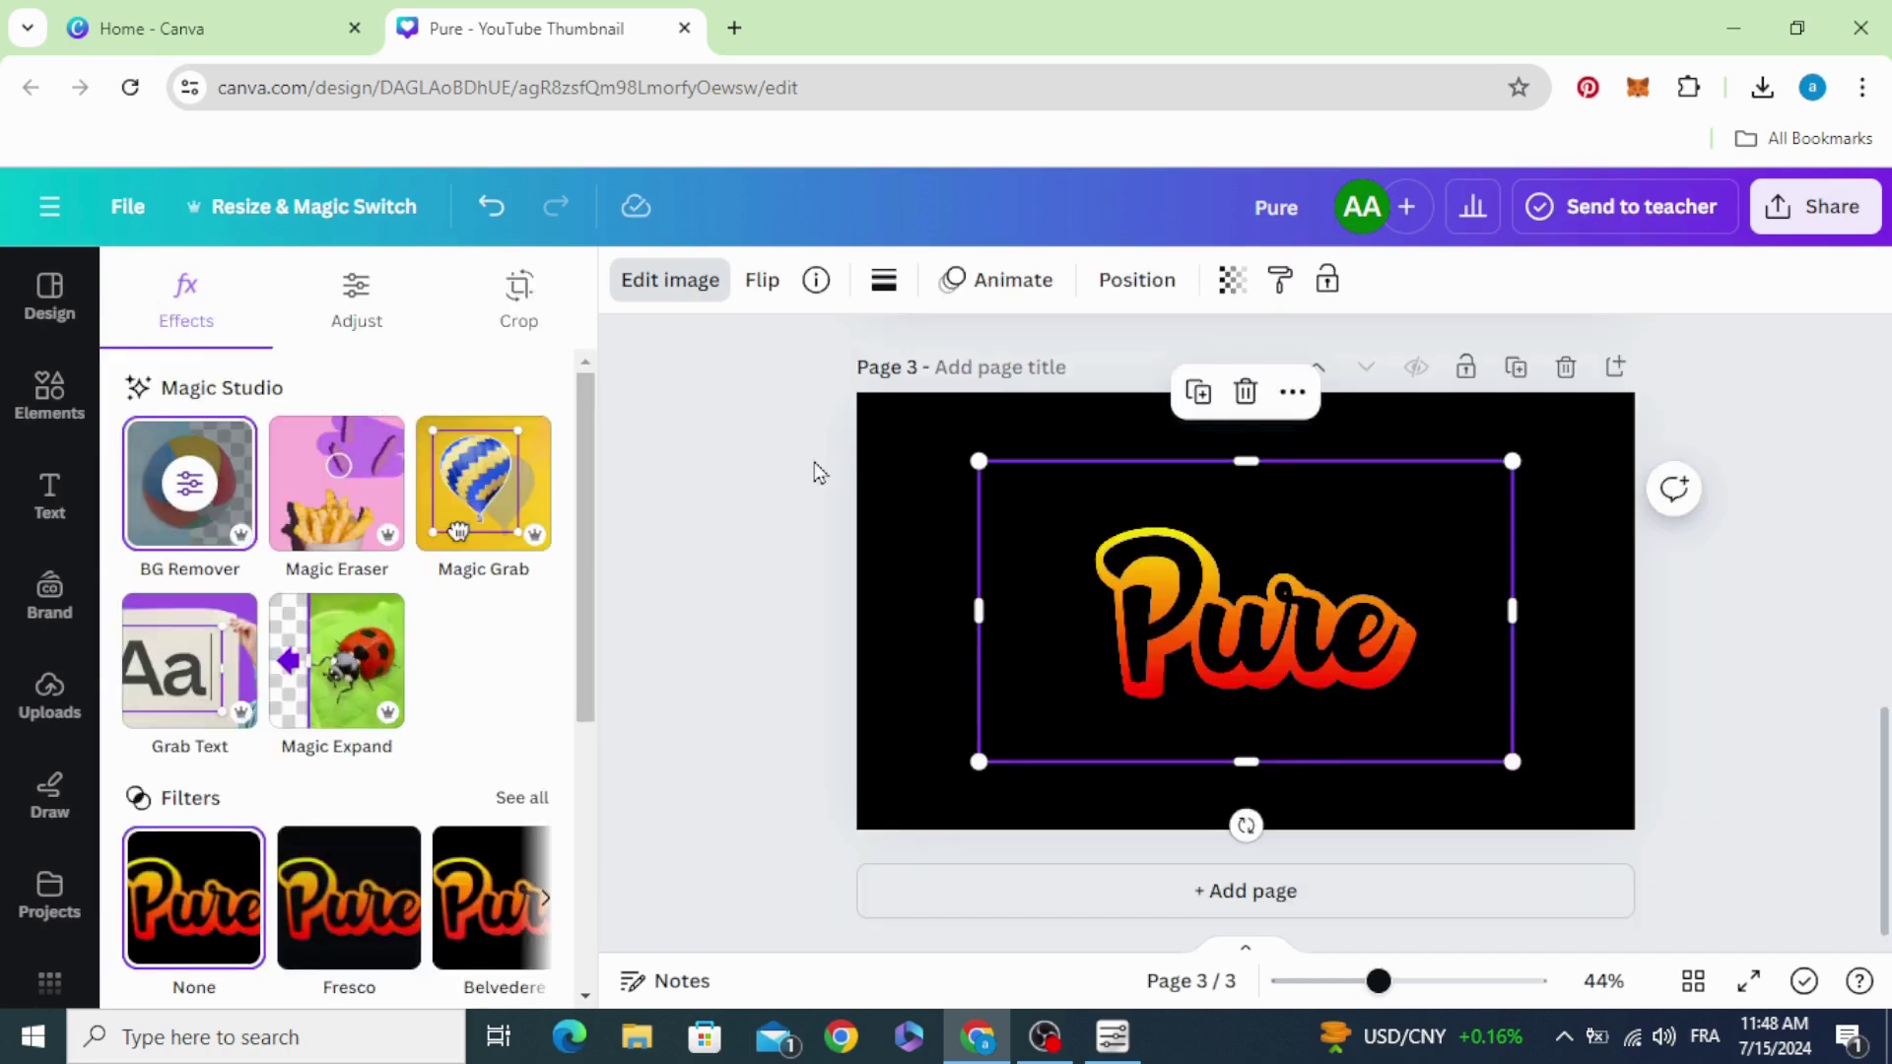
pyautogui.moveTo(1077, 525); pyautogui.dragTo(1132, 512)
# Step: Set page 3's background colour to light turquoise
pyautogui.click(884, 587)
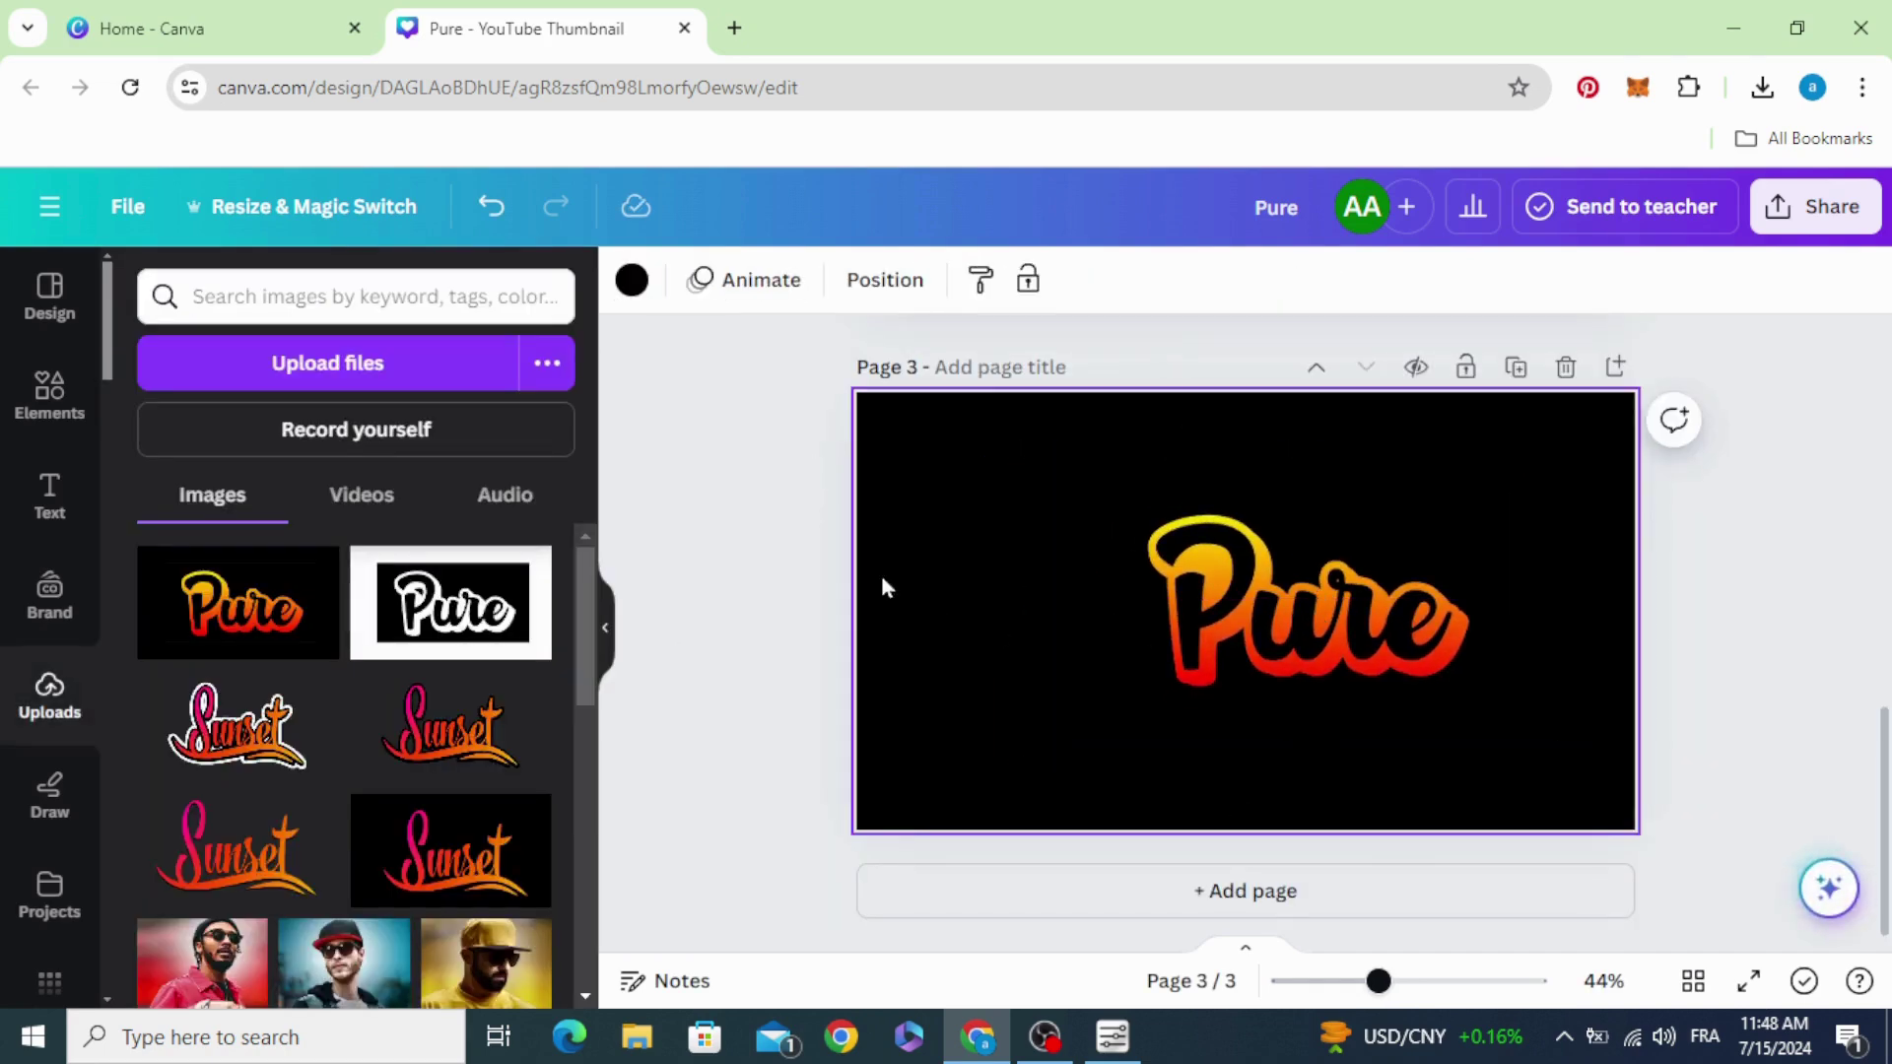
pyautogui.click(632, 280)
pyautogui.scroll(-3, 345, 640)
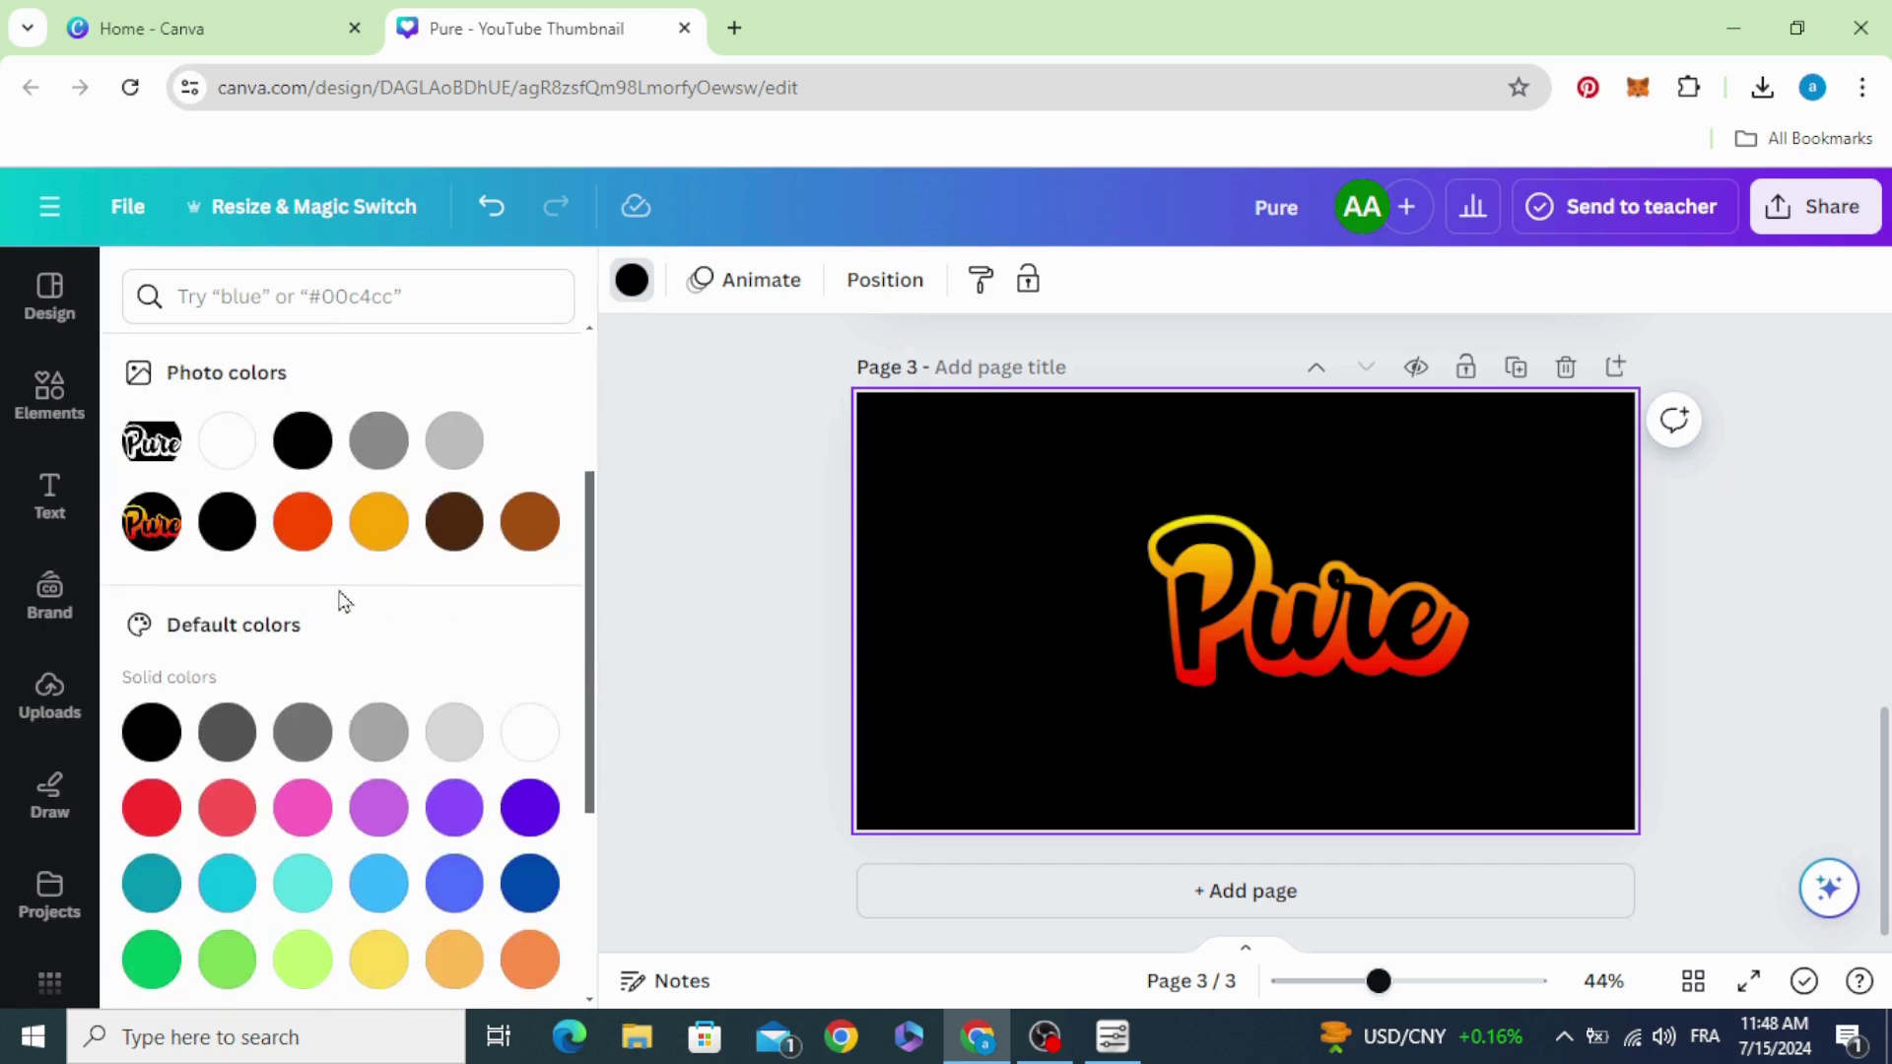
pyautogui.click(384, 738)
pyautogui.click(379, 806)
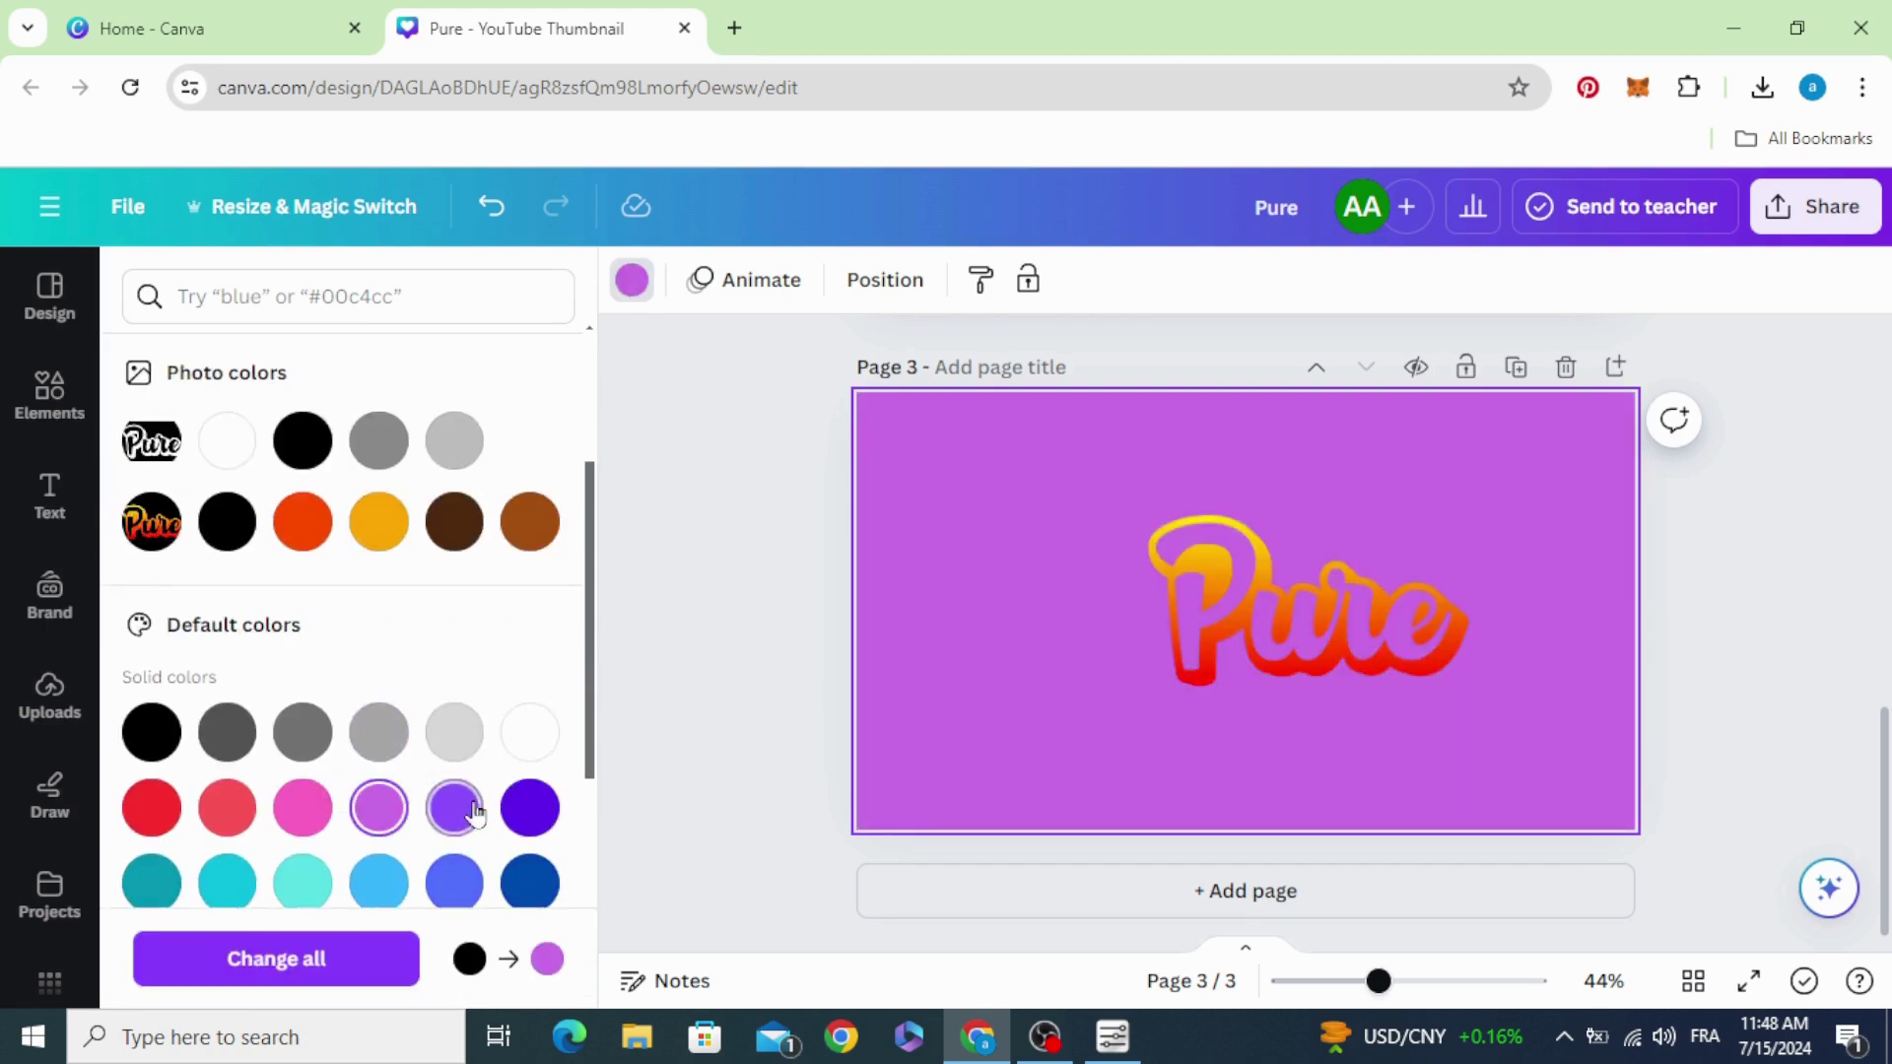
pyautogui.click(298, 880)
pyautogui.click(247, 882)
pyautogui.click(301, 880)
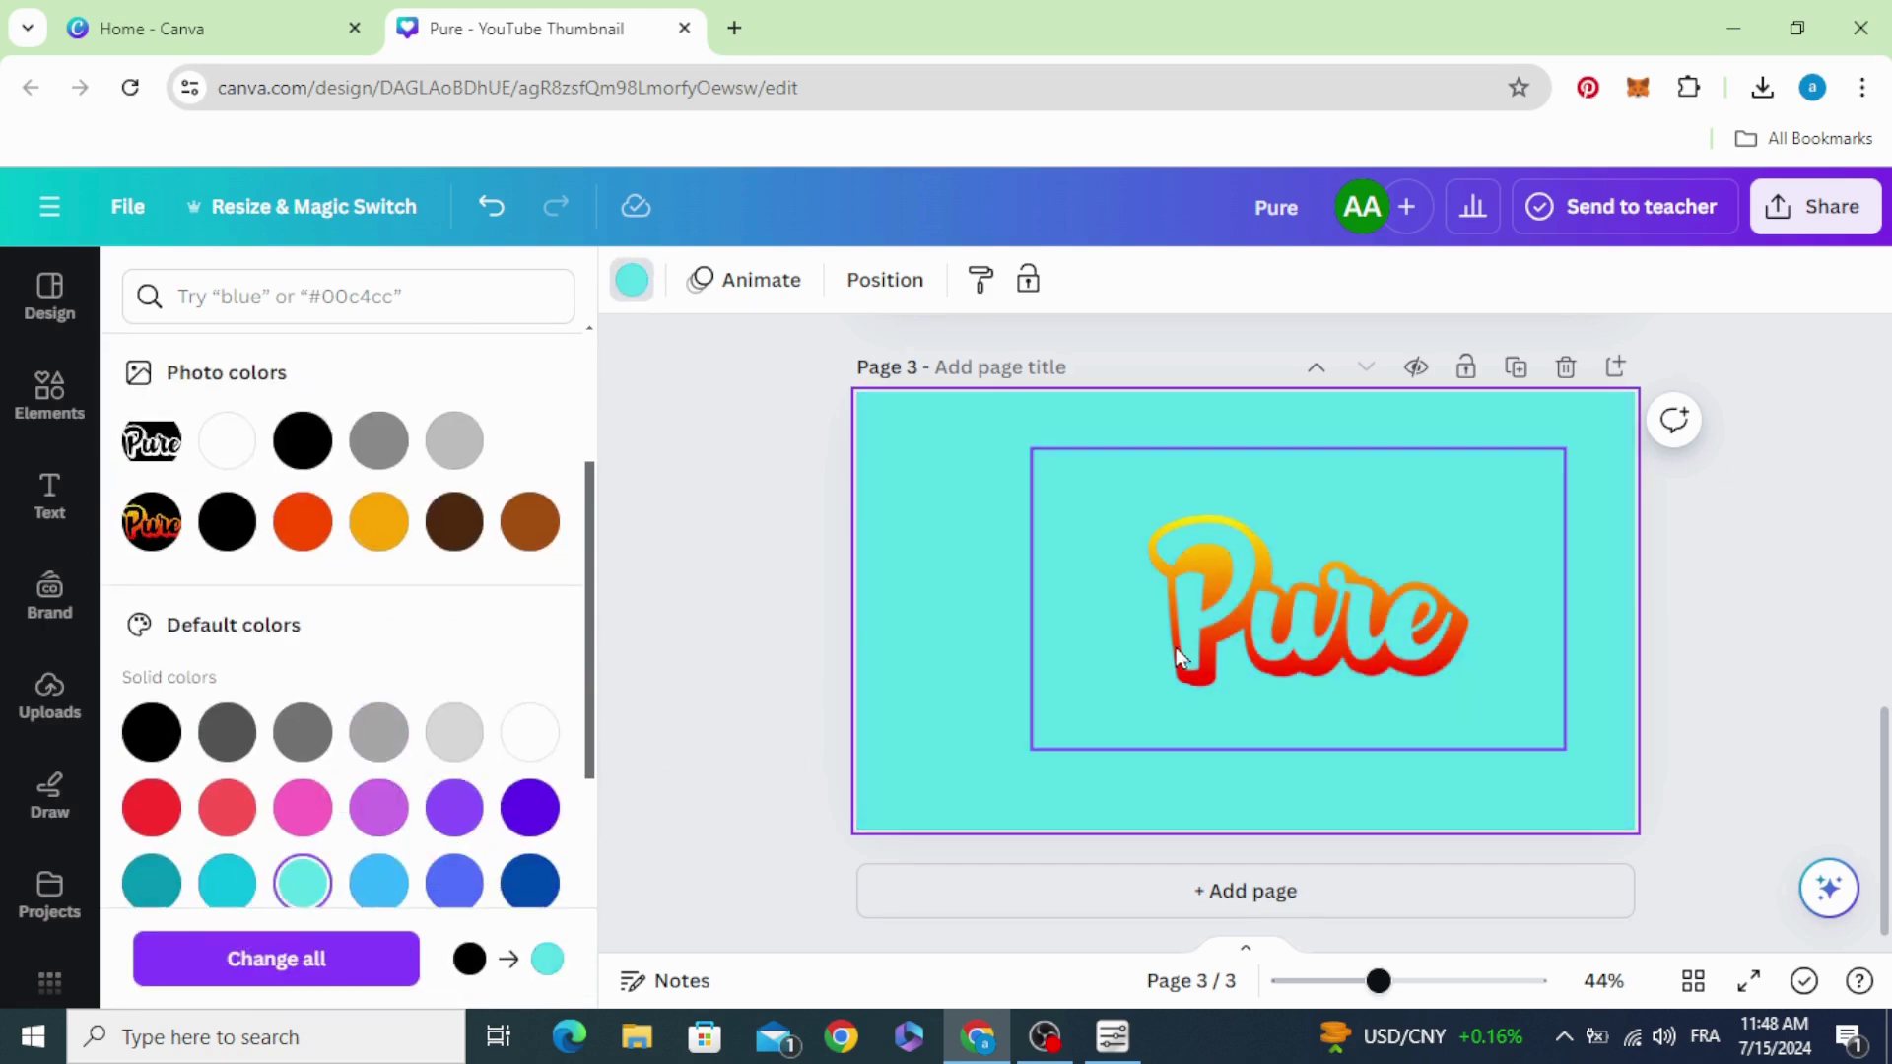
# Step: Enlarge and reposition the gradient Pure image so it spans most of page 3
pyautogui.moveTo(1173, 650); pyautogui.dragTo(985, 574)
pyautogui.moveTo(1380, 677); pyautogui.dragTo(1637, 938)
pyautogui.moveTo(1356, 749); pyautogui.dragTo(1327, 719)
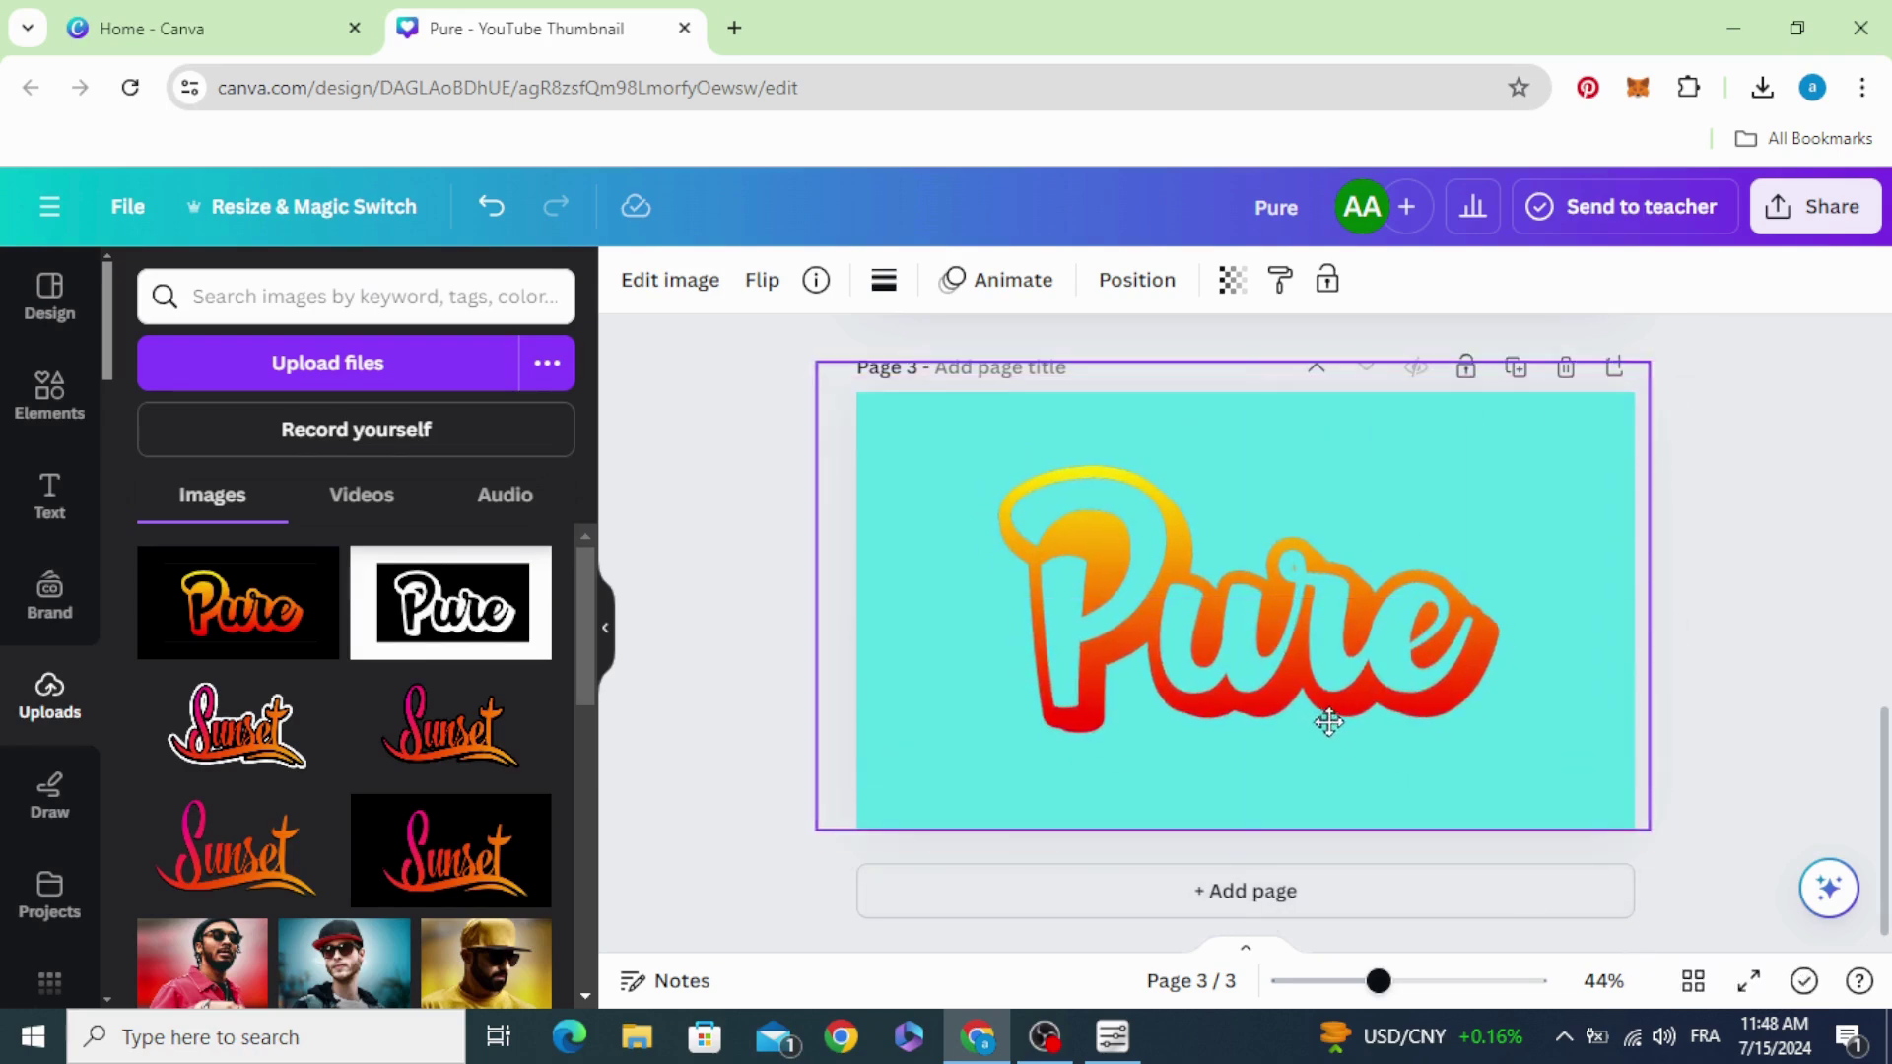
pyautogui.click(1072, 850)
pyautogui.scroll(10, 1070, 843)
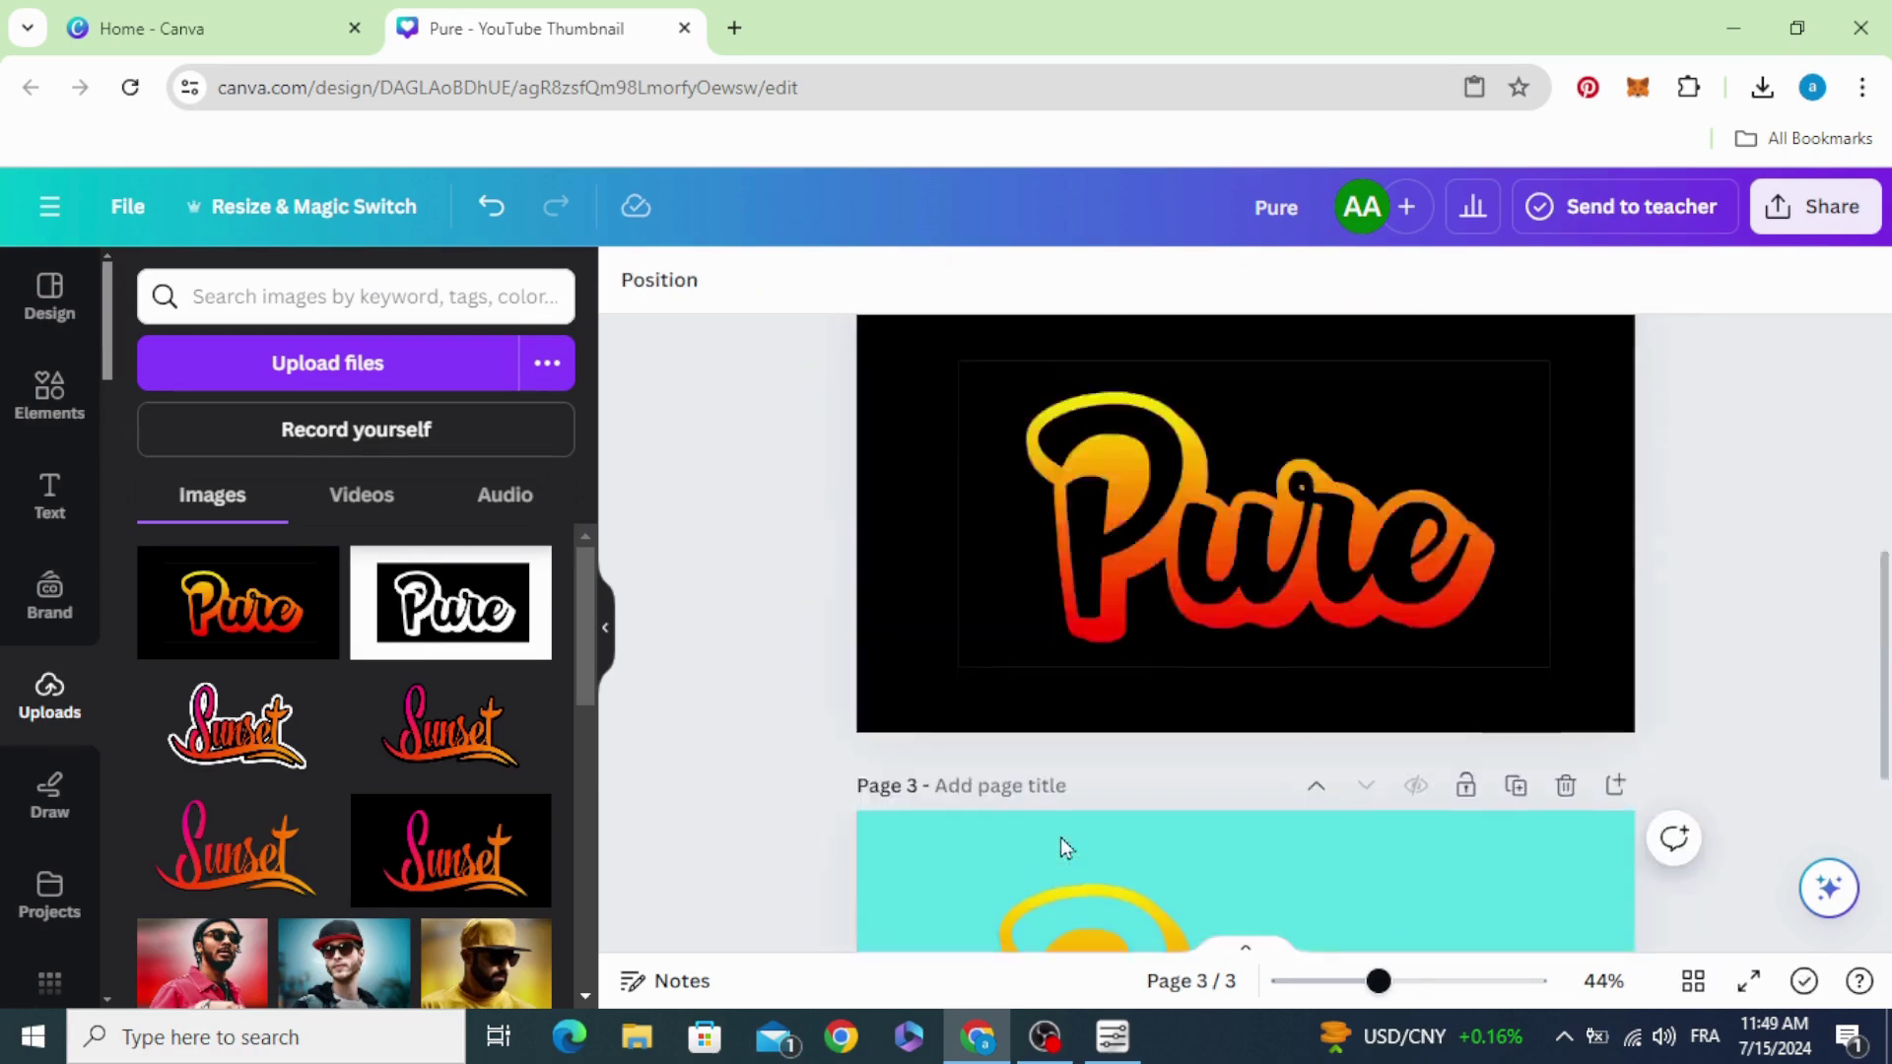
# Step: Copy page 1's outlined Pure text onto page 3, align it over the gradient lettering, and make it white
pyautogui.rightClick(1181, 621)
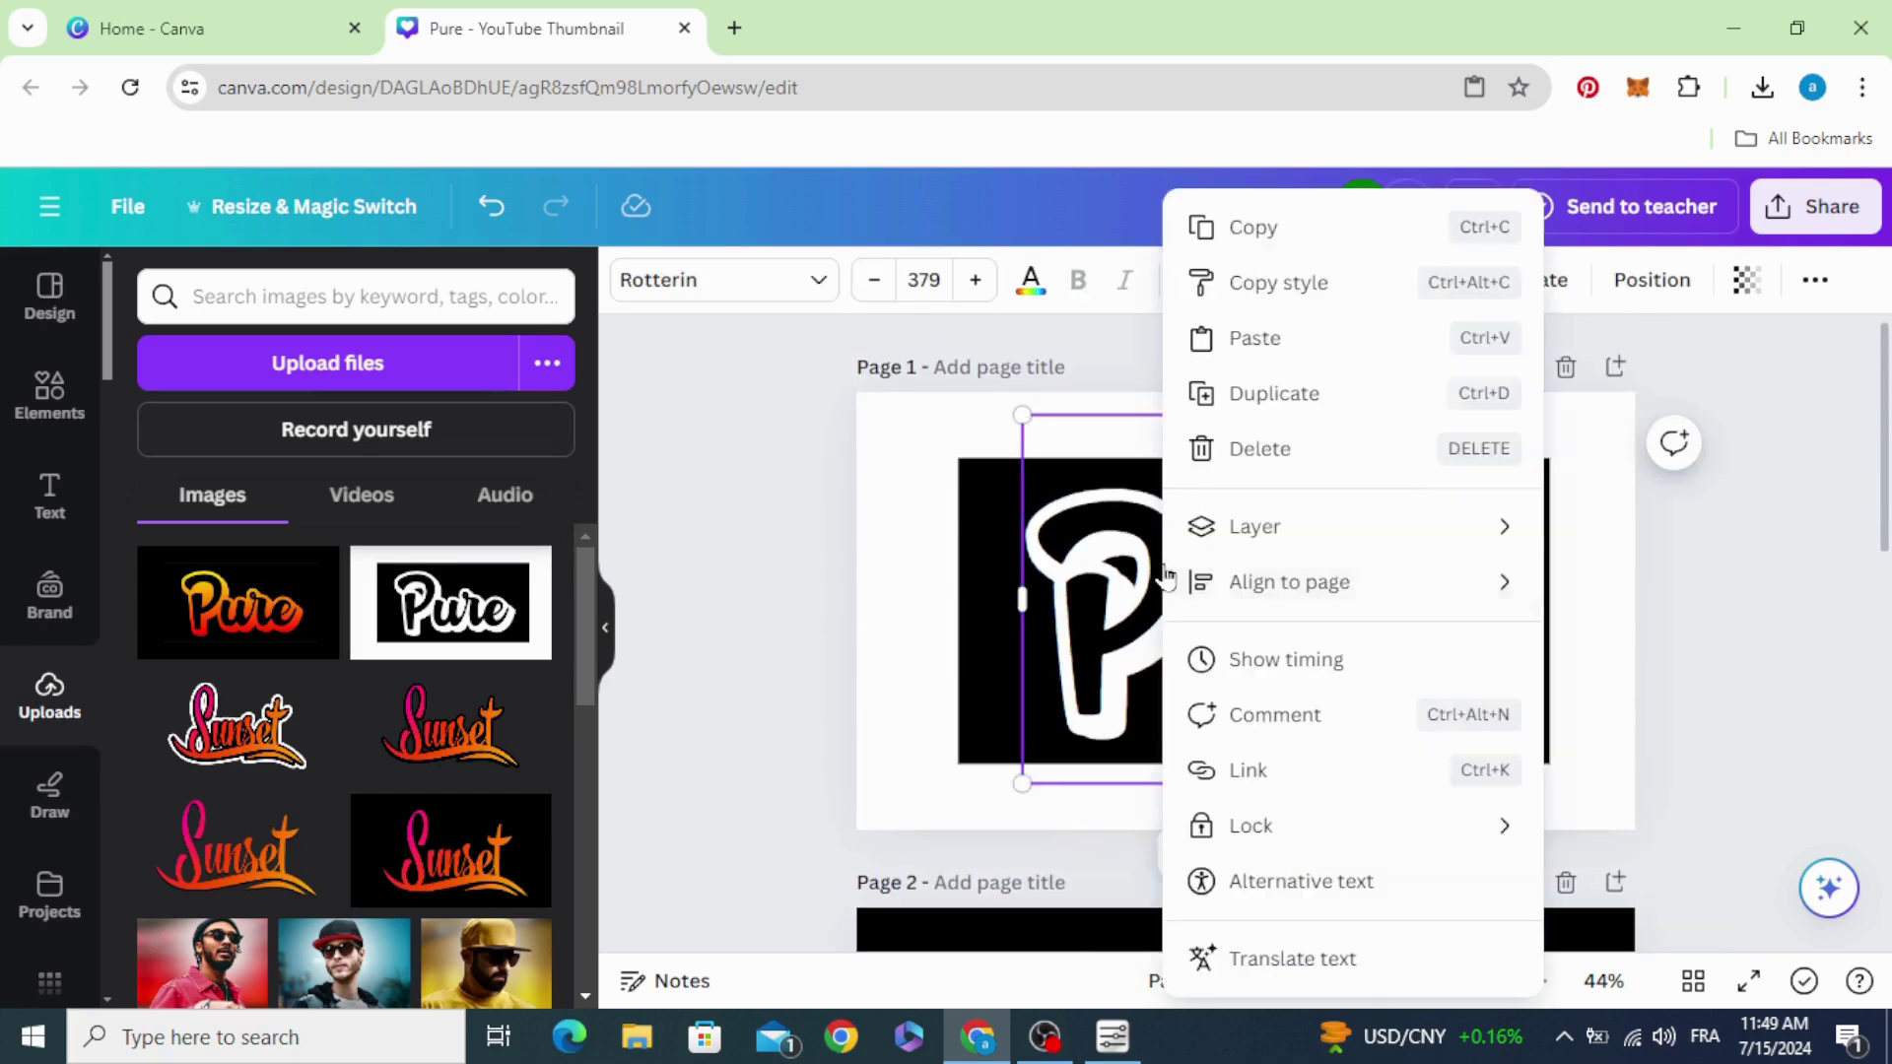
pyautogui.click(1305, 246)
pyautogui.scroll(-10, 1129, 589)
pyautogui.rightClick(1127, 507)
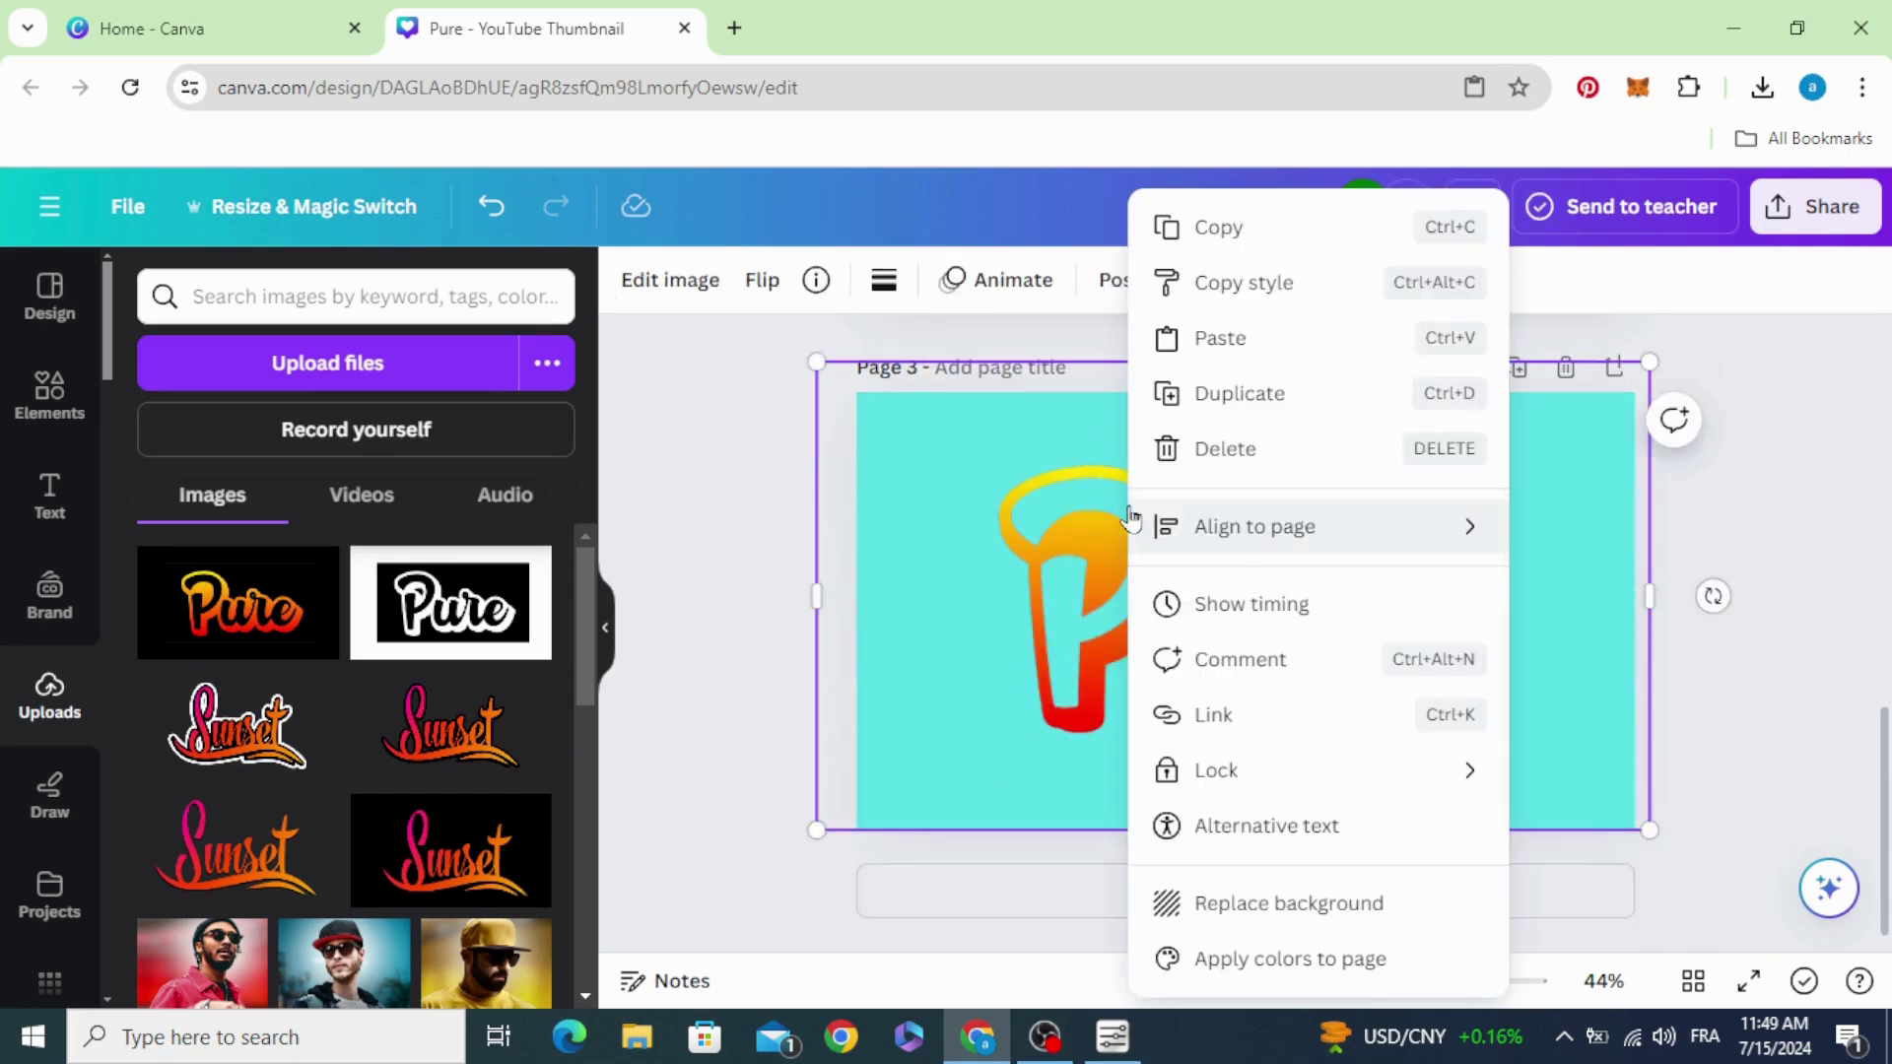
pyautogui.click(1247, 340)
pyautogui.moveTo(1193, 682); pyautogui.dragTo(1167, 655)
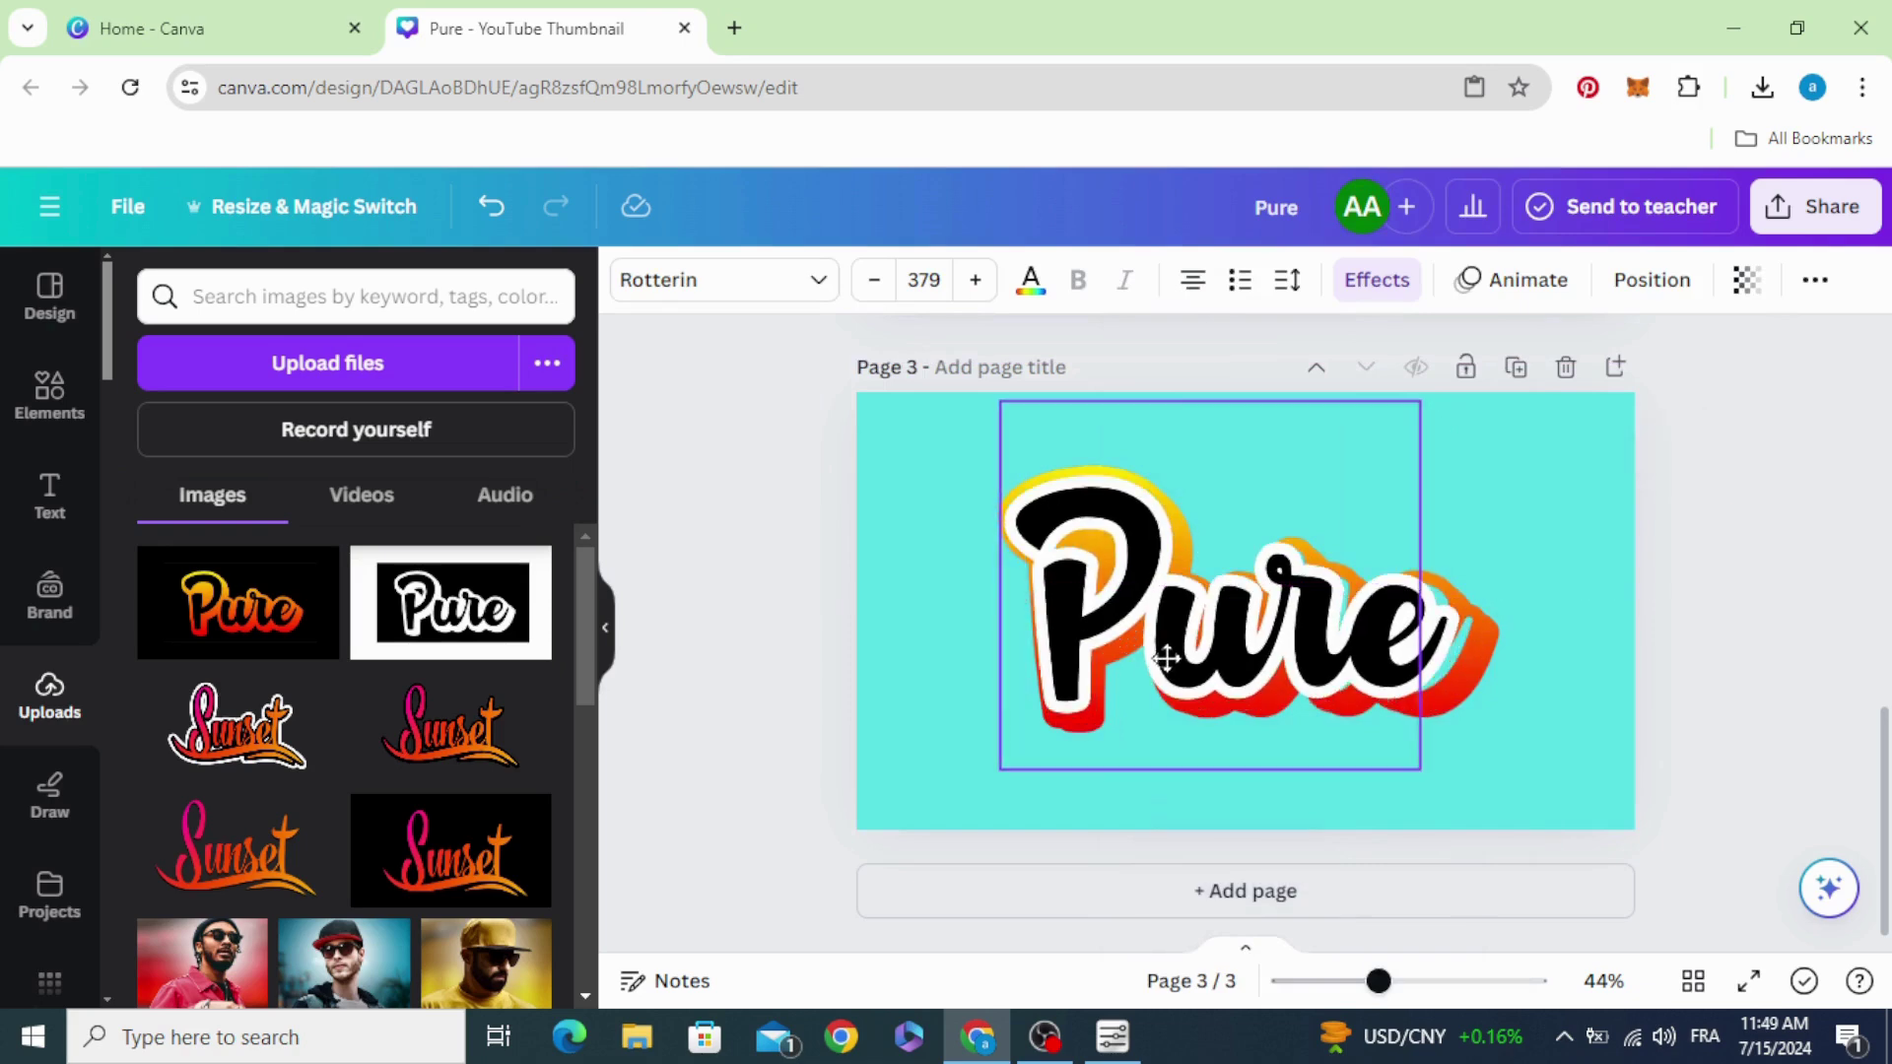
pyautogui.click(1032, 284)
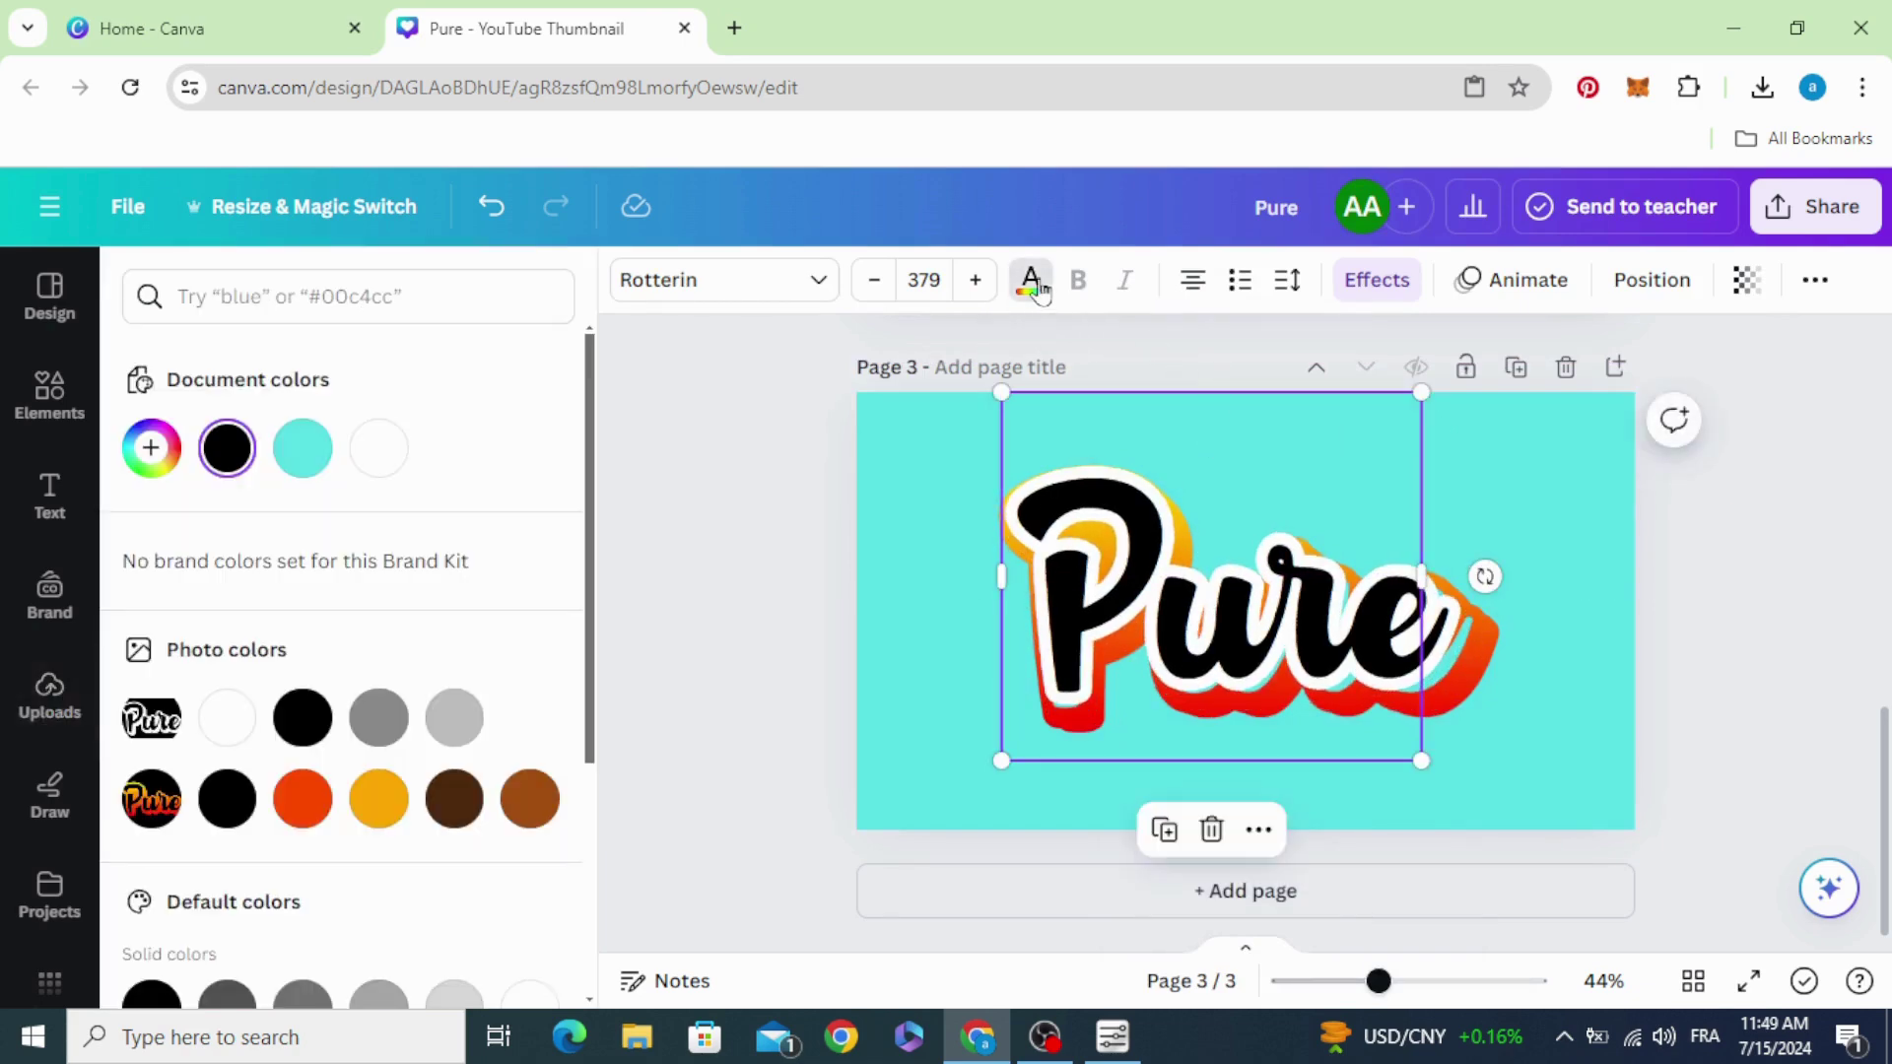
pyautogui.click(378, 448)
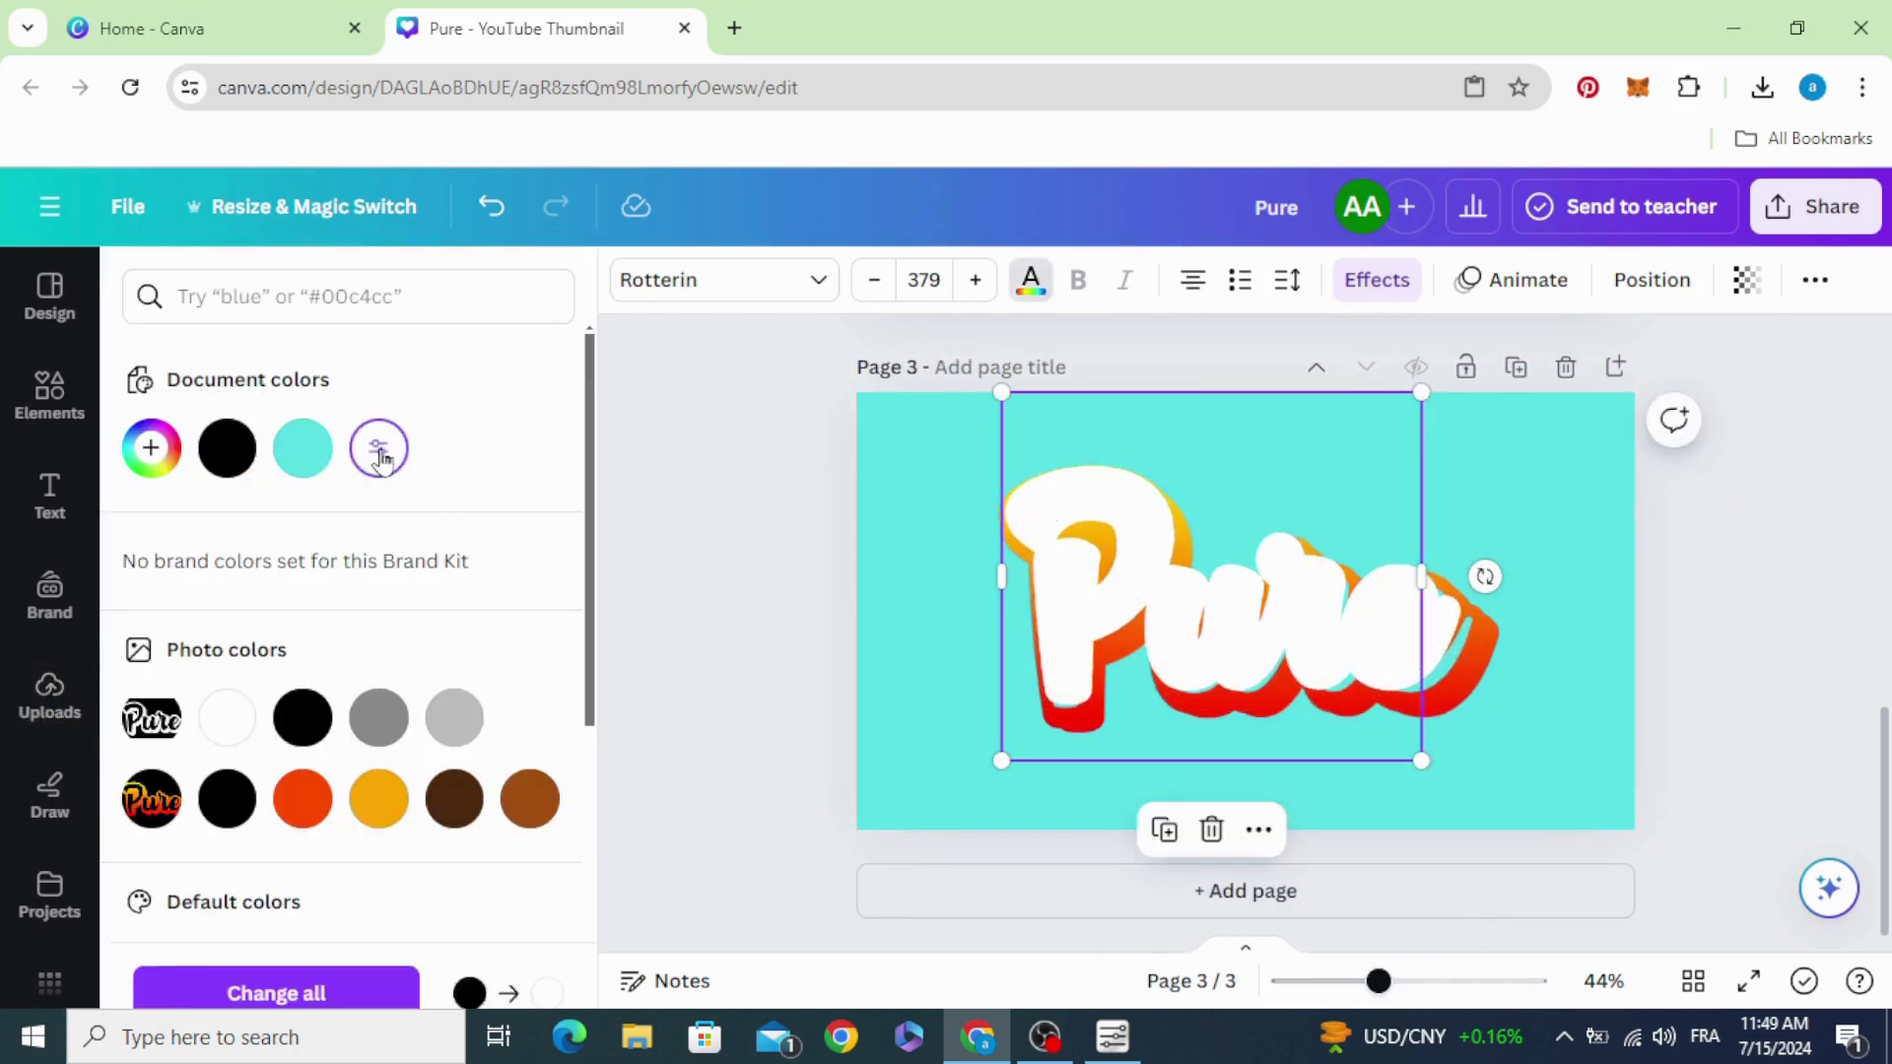
# Step: Add a black shadow effect to the white Pure text with transparency 84
pyautogui.click(1362, 283)
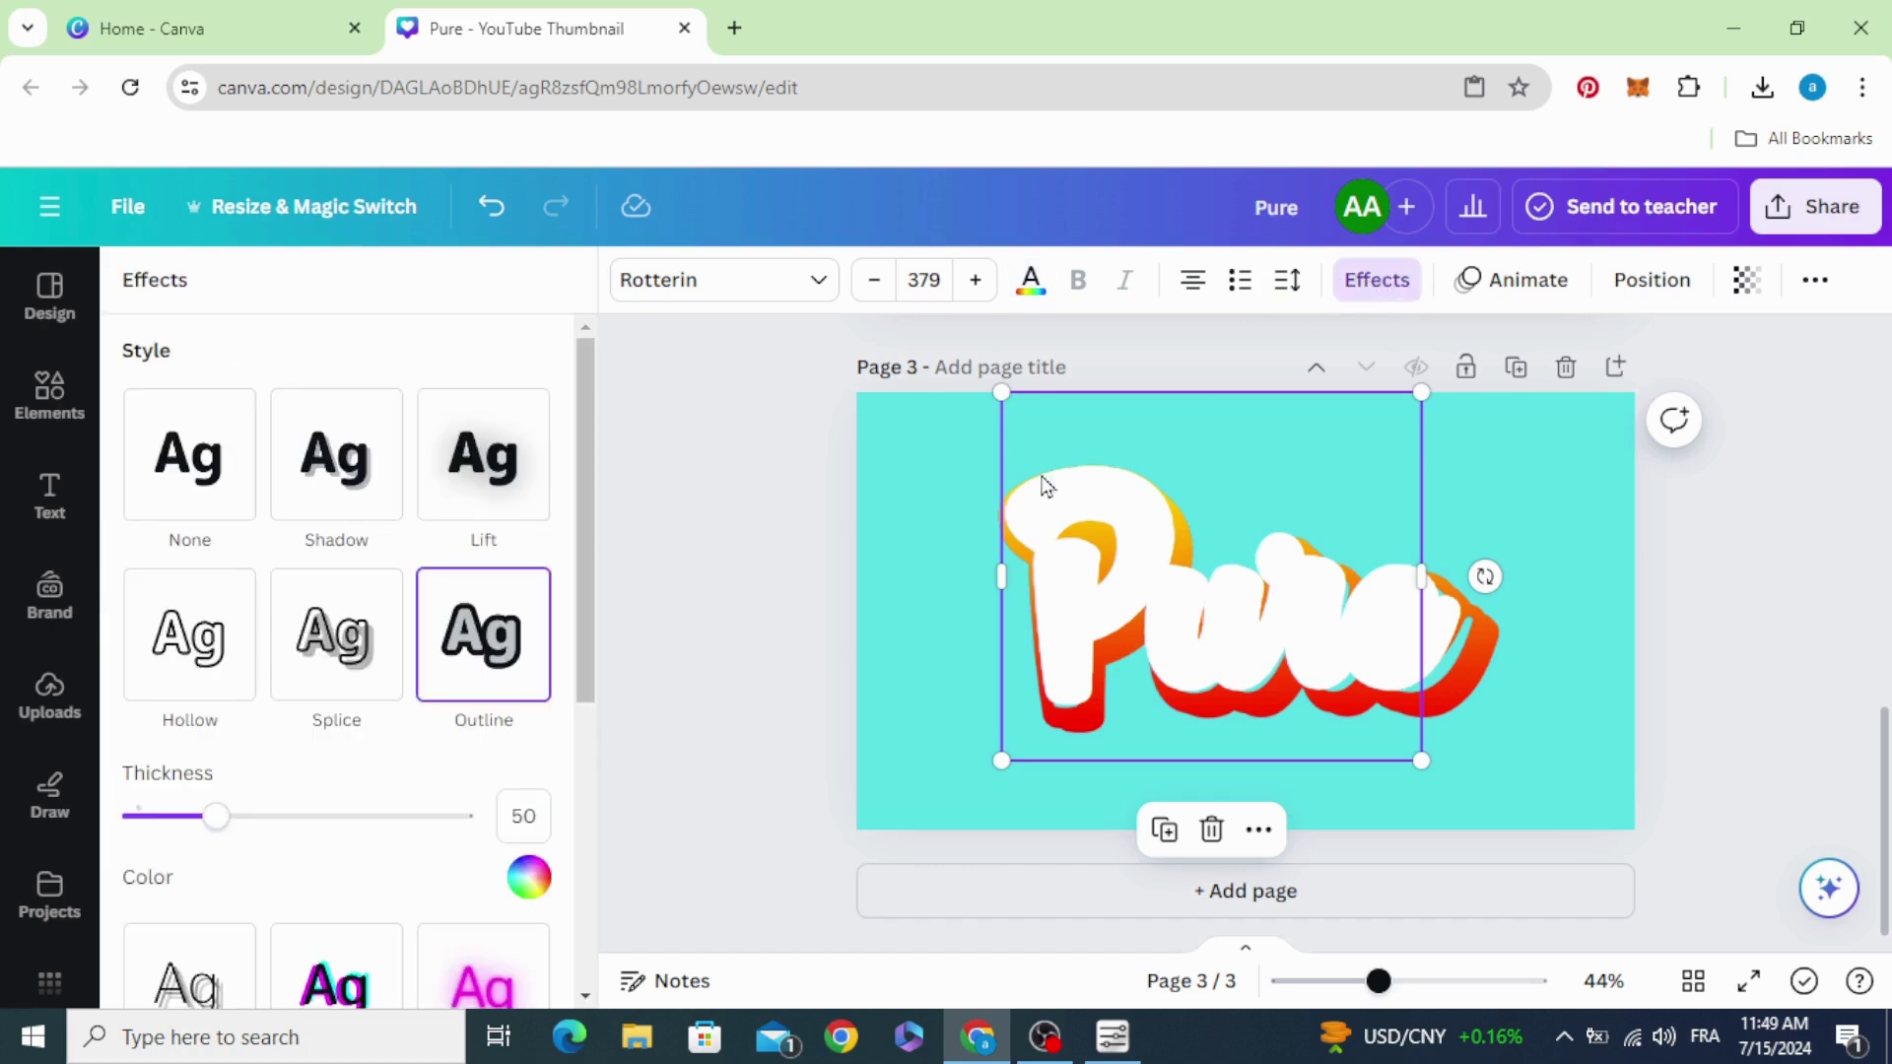
pyautogui.click(332, 456)
pyautogui.scroll(-1, 312, 570)
pyautogui.click(530, 854)
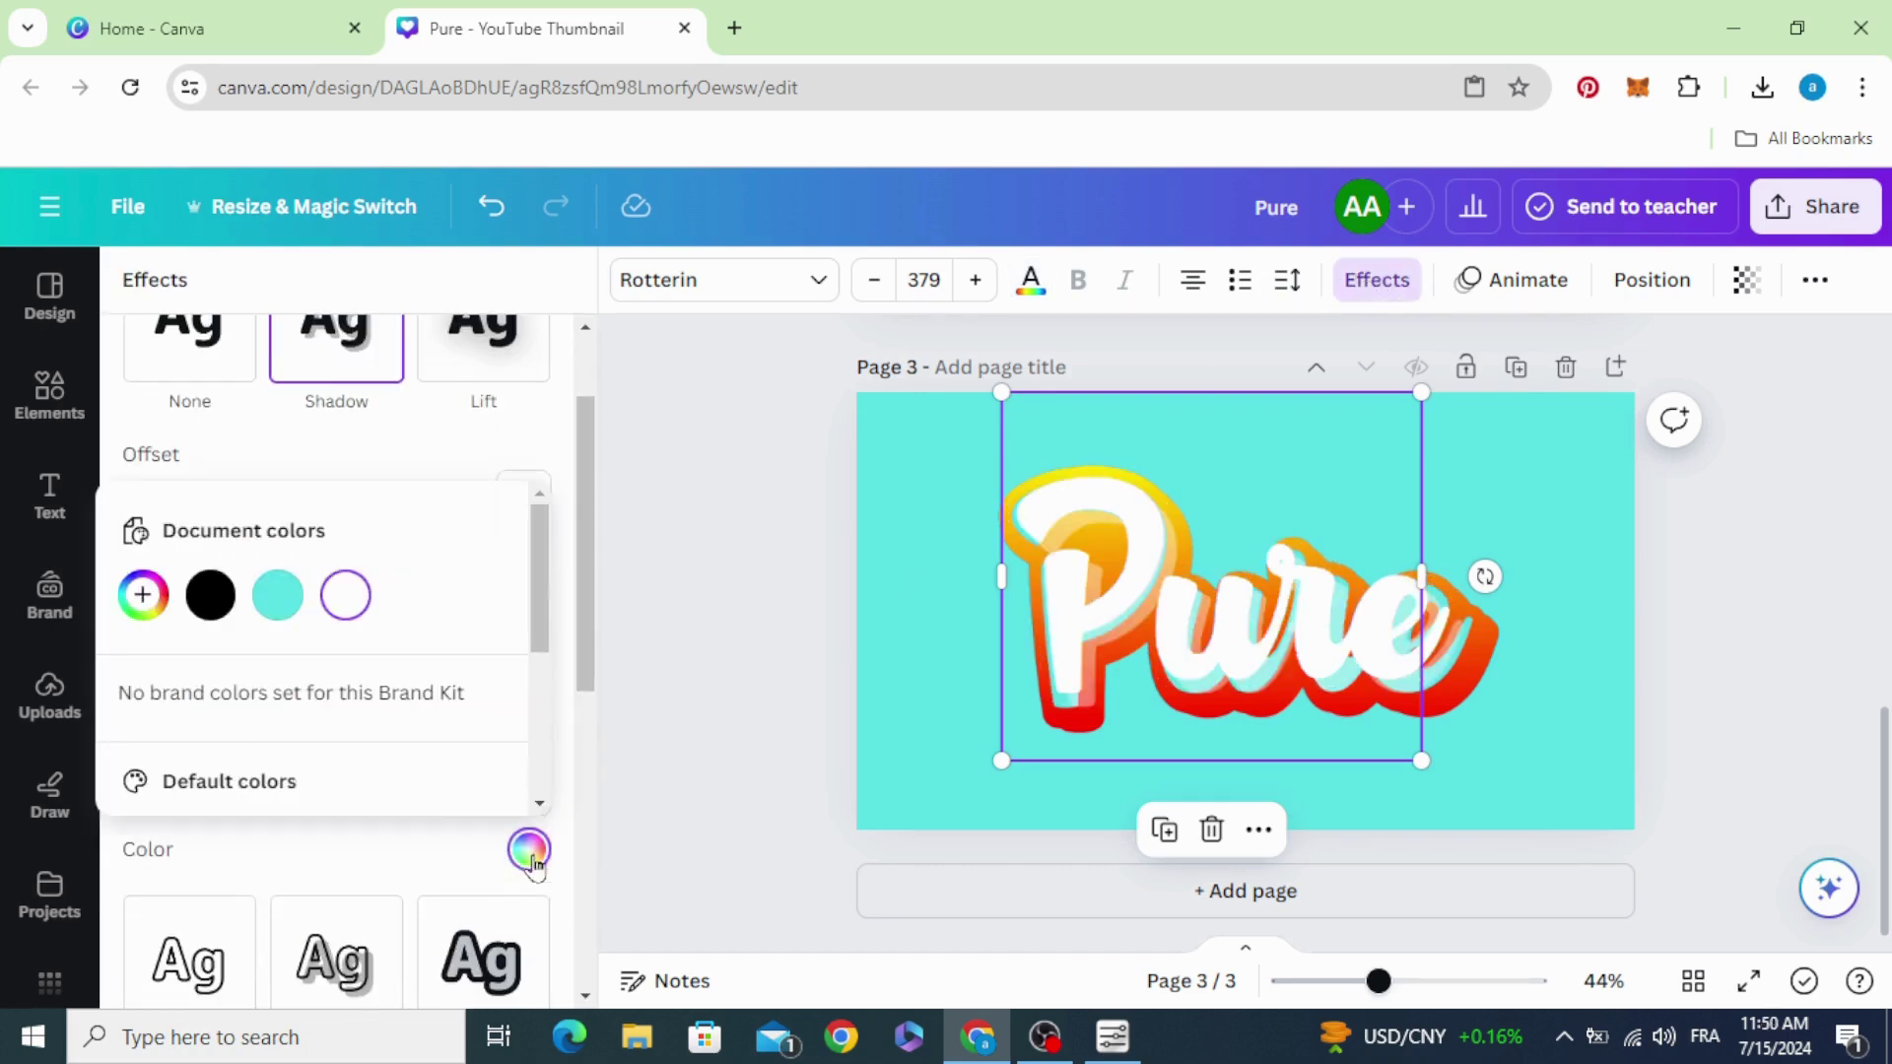
pyautogui.click(211, 597)
pyautogui.click(262, 464)
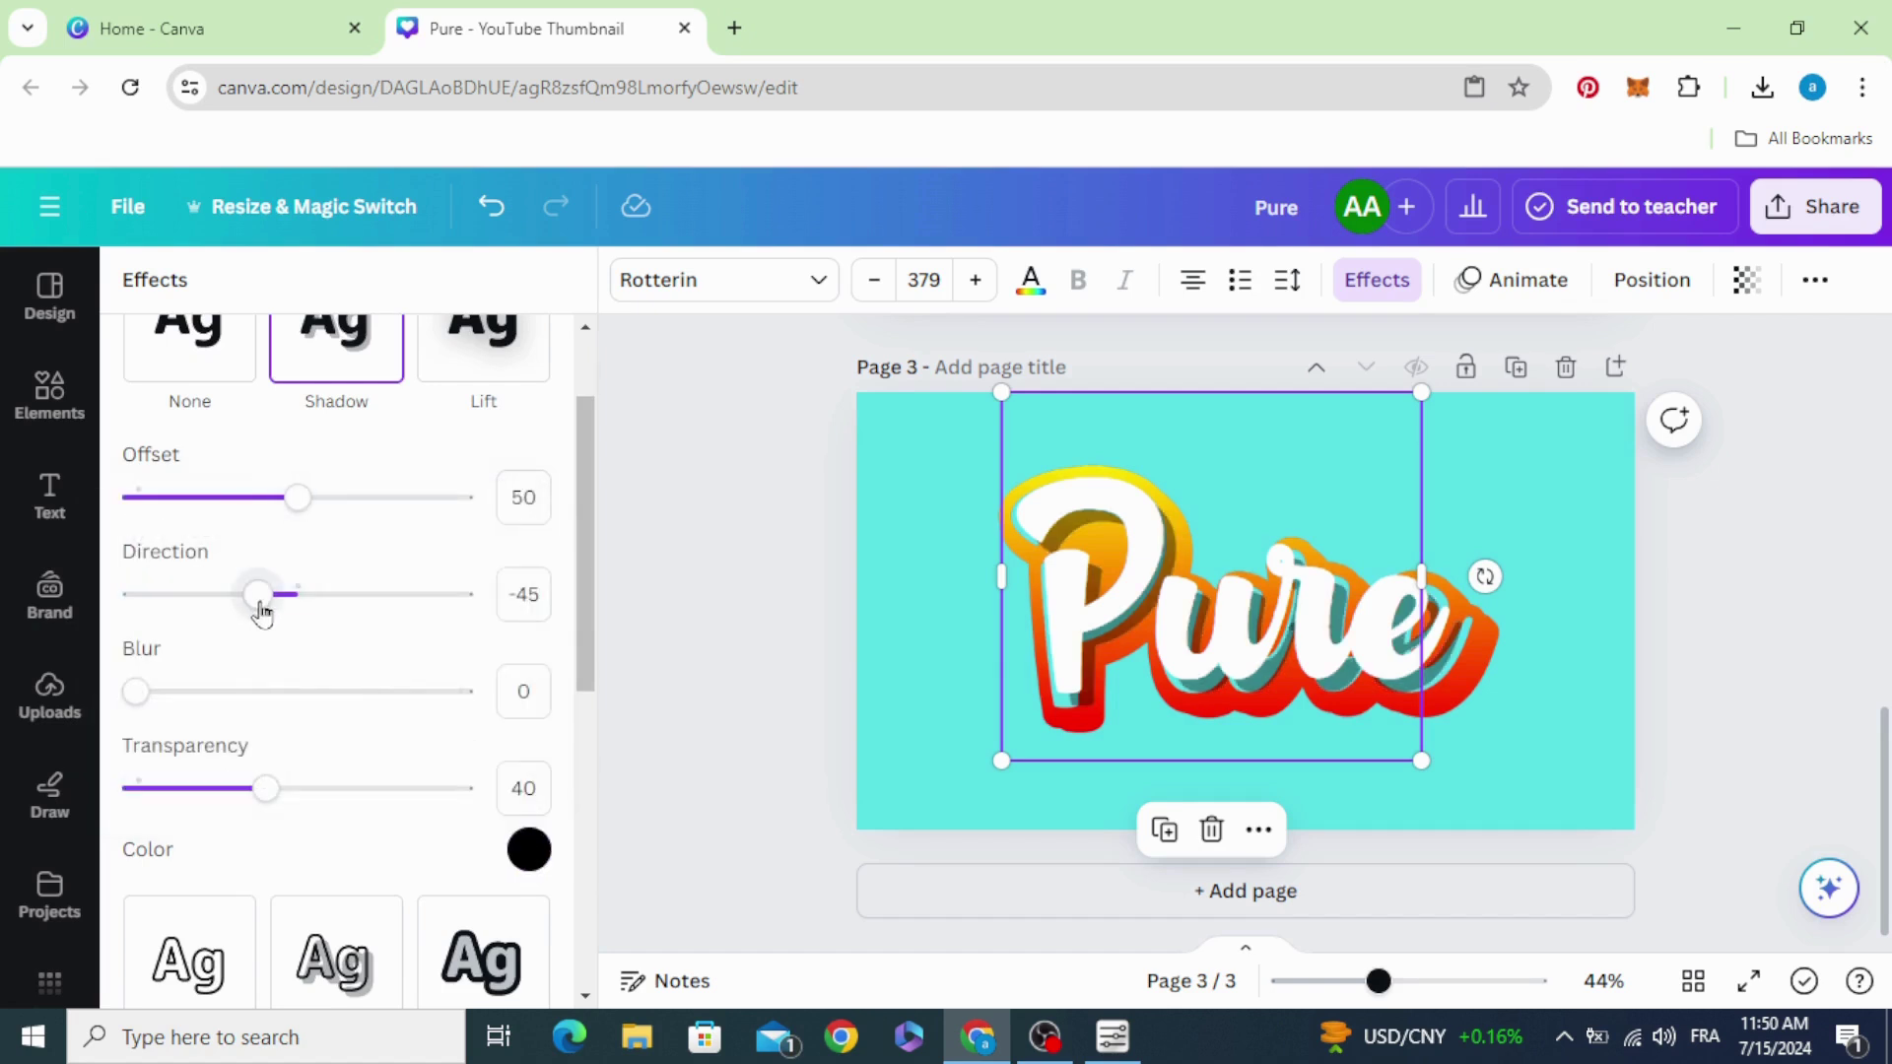
pyautogui.moveTo(286, 522); pyautogui.dragTo(148, 522)
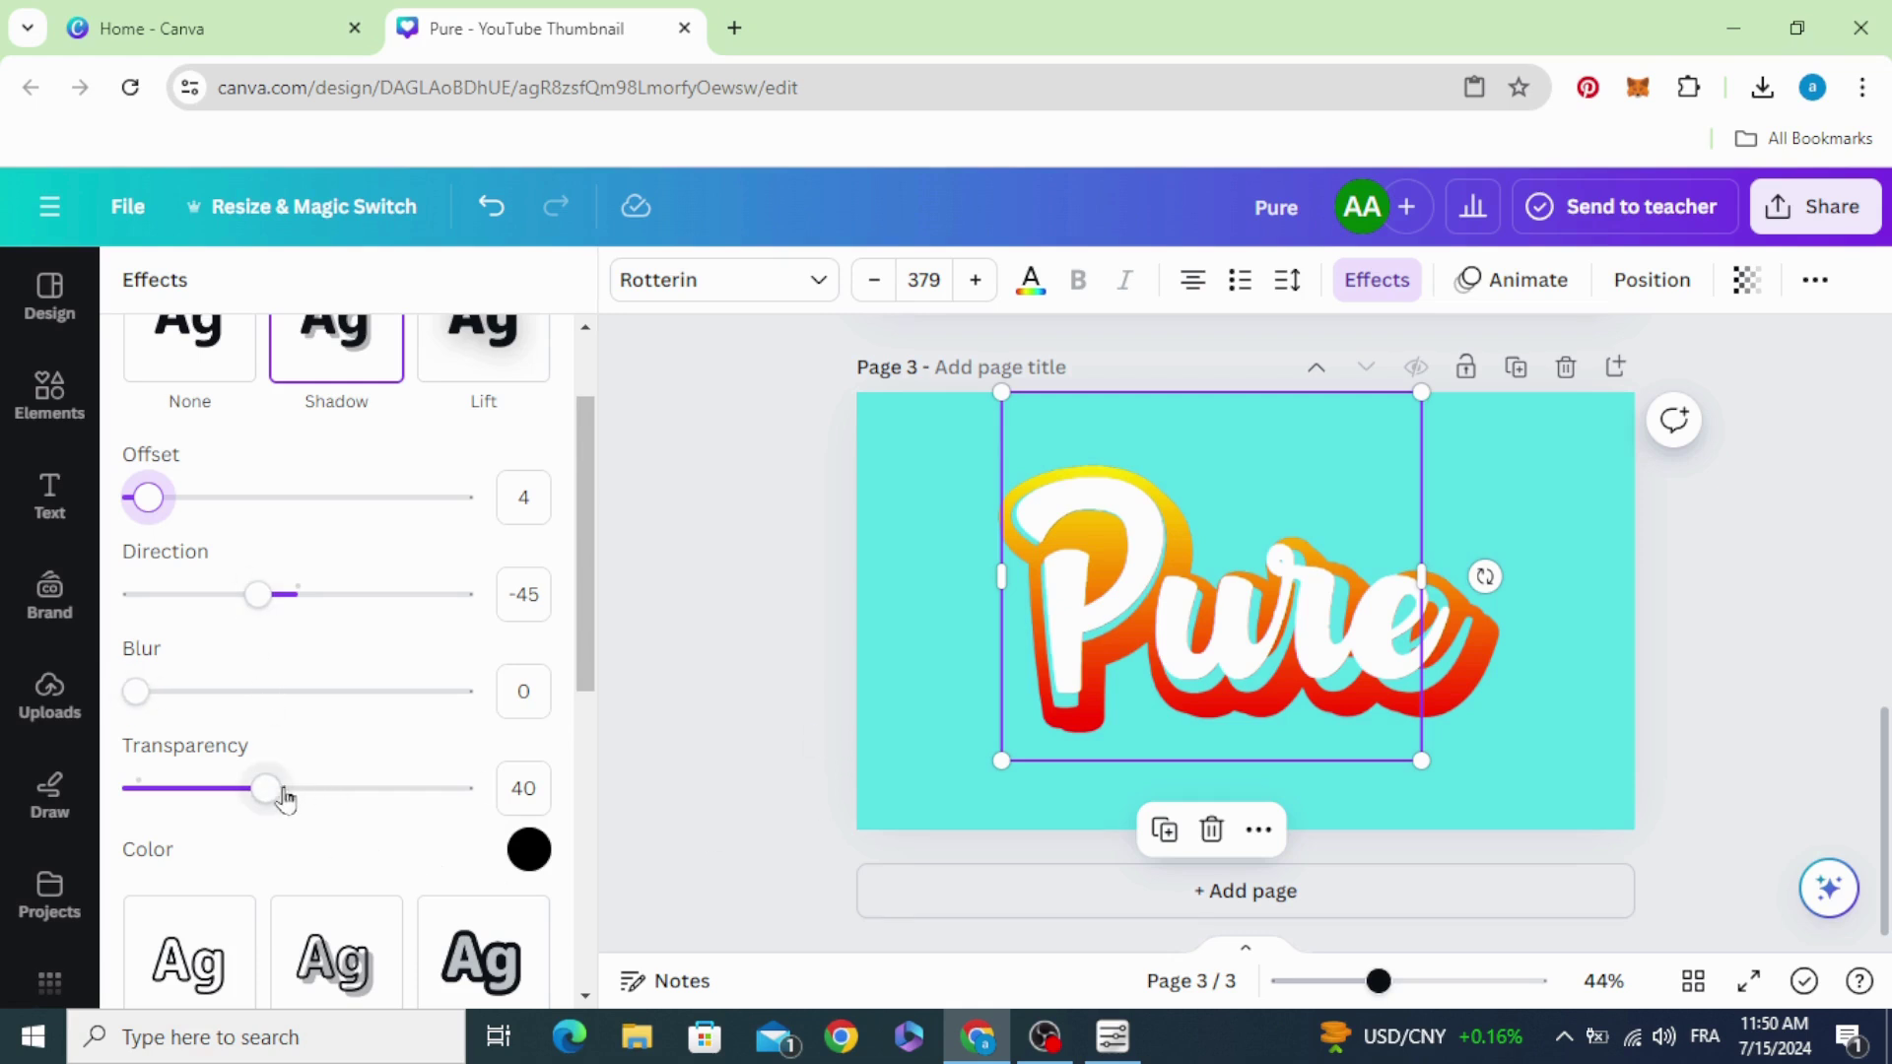
pyautogui.scroll(-3, 266, 798)
pyautogui.scroll(1, 245, 710)
pyautogui.moveTo(264, 652); pyautogui.dragTo(413, 674)
# Step: Enlarge the white Pure text to size 407 and set the shadow offset to 11
pyautogui.moveTo(1071, 608); pyautogui.dragTo(1072, 603)
pyautogui.moveTo(1420, 760); pyautogui.dragTo(1439, 779)
pyautogui.moveTo(1297, 722); pyautogui.dragTo(1294, 710)
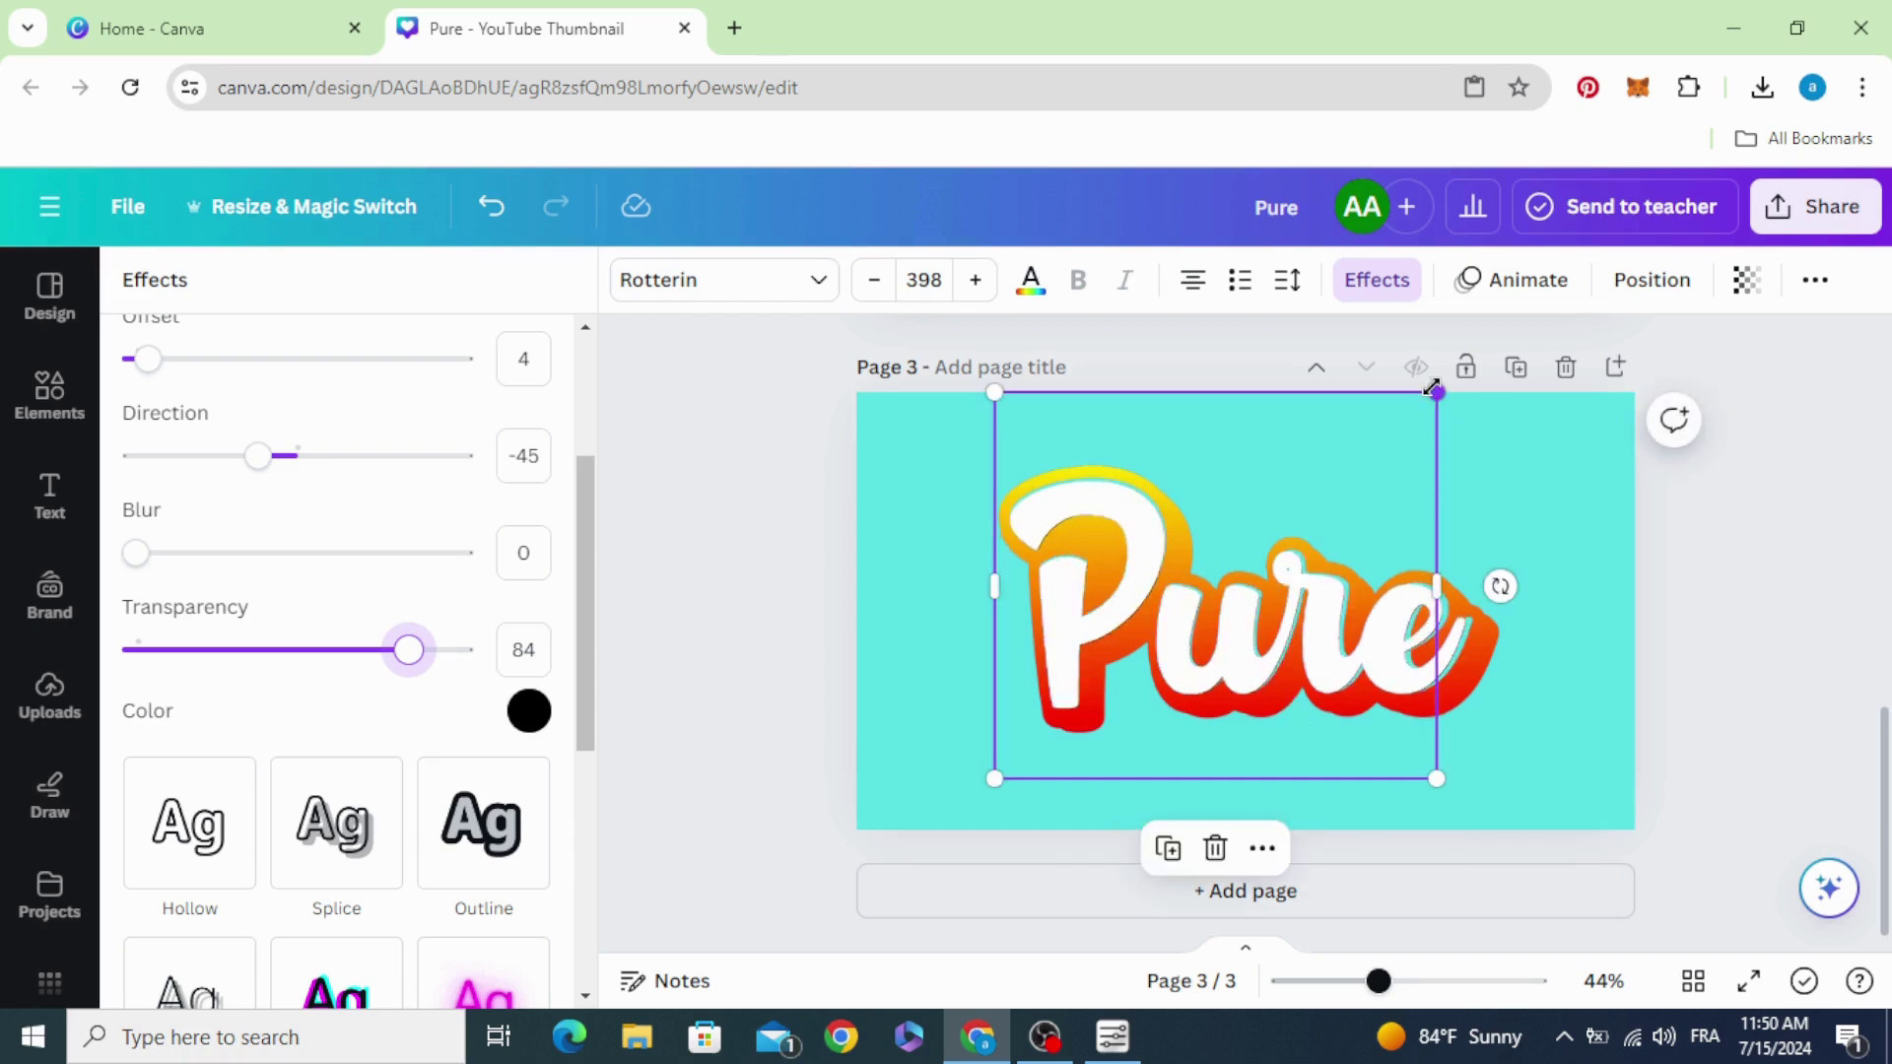
pyautogui.moveTo(1434, 388); pyautogui.dragTo(1445, 384)
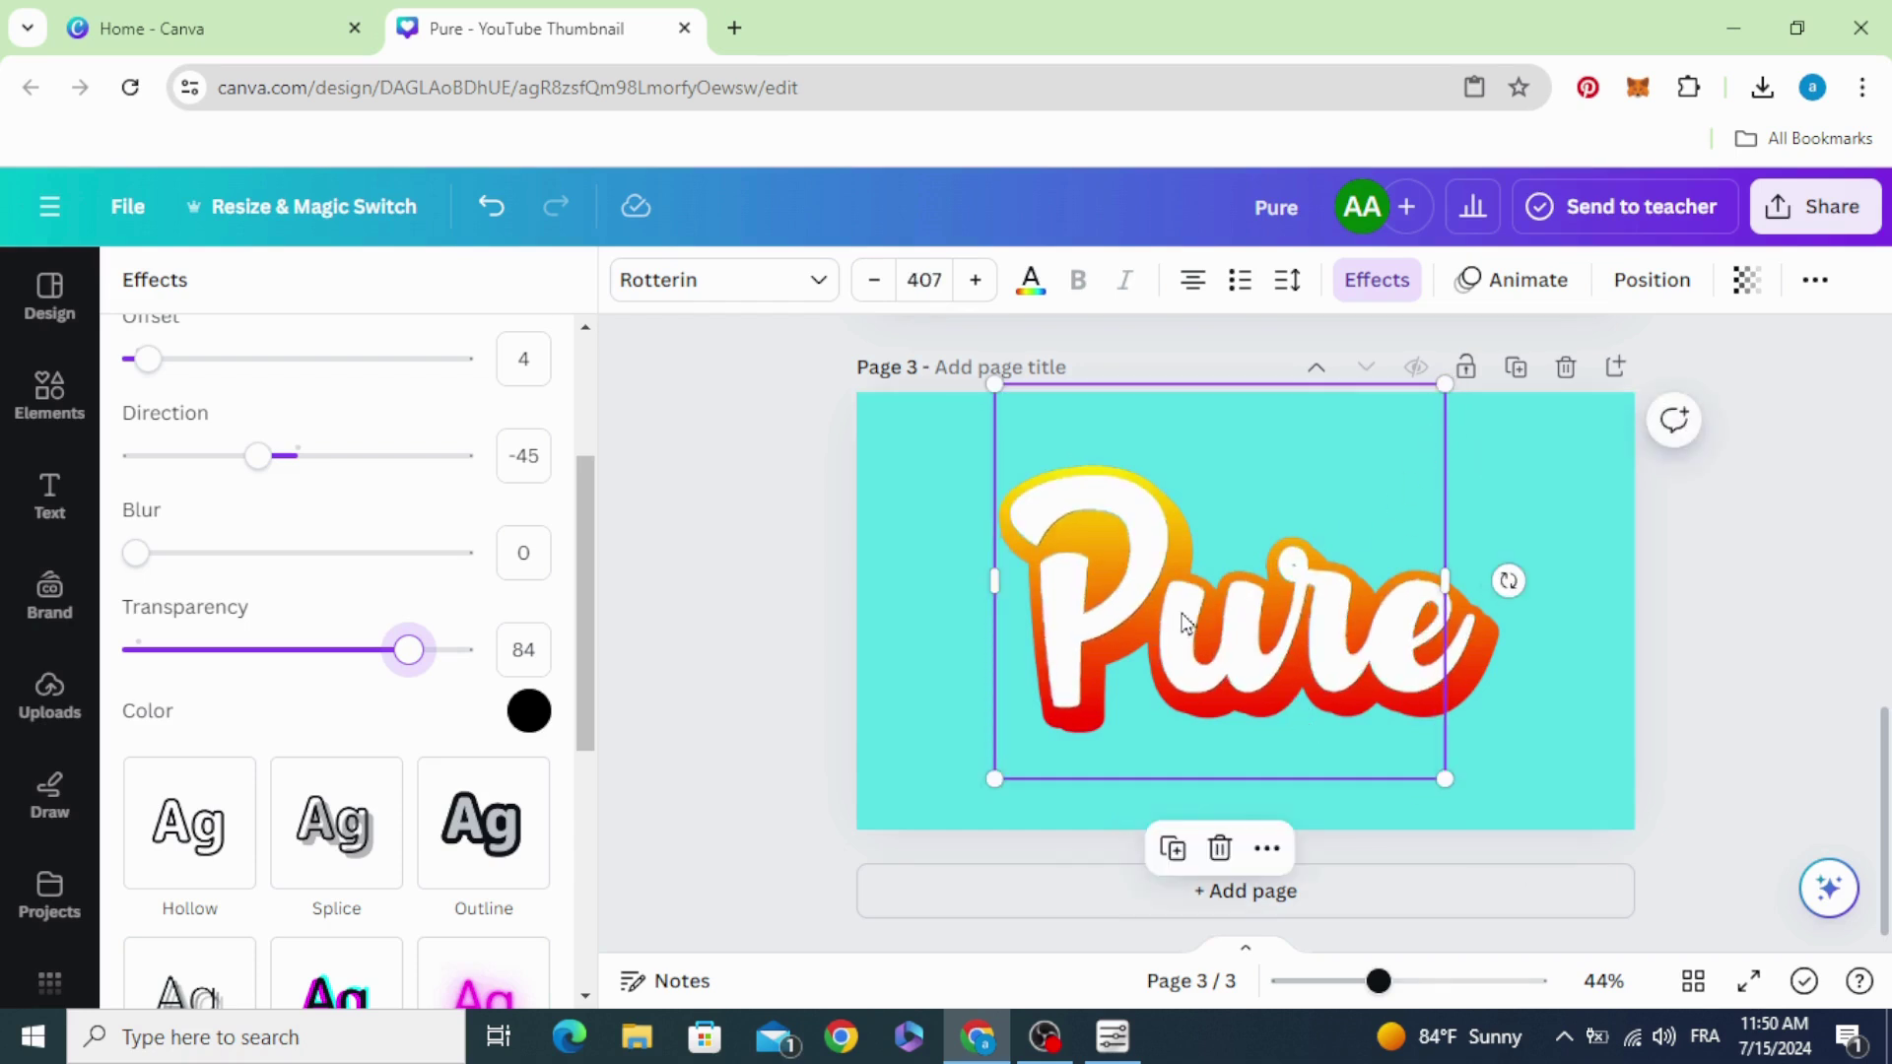
pyautogui.scroll(3, 301, 712)
pyautogui.moveTo(176, 652); pyautogui.dragTo(174, 647)
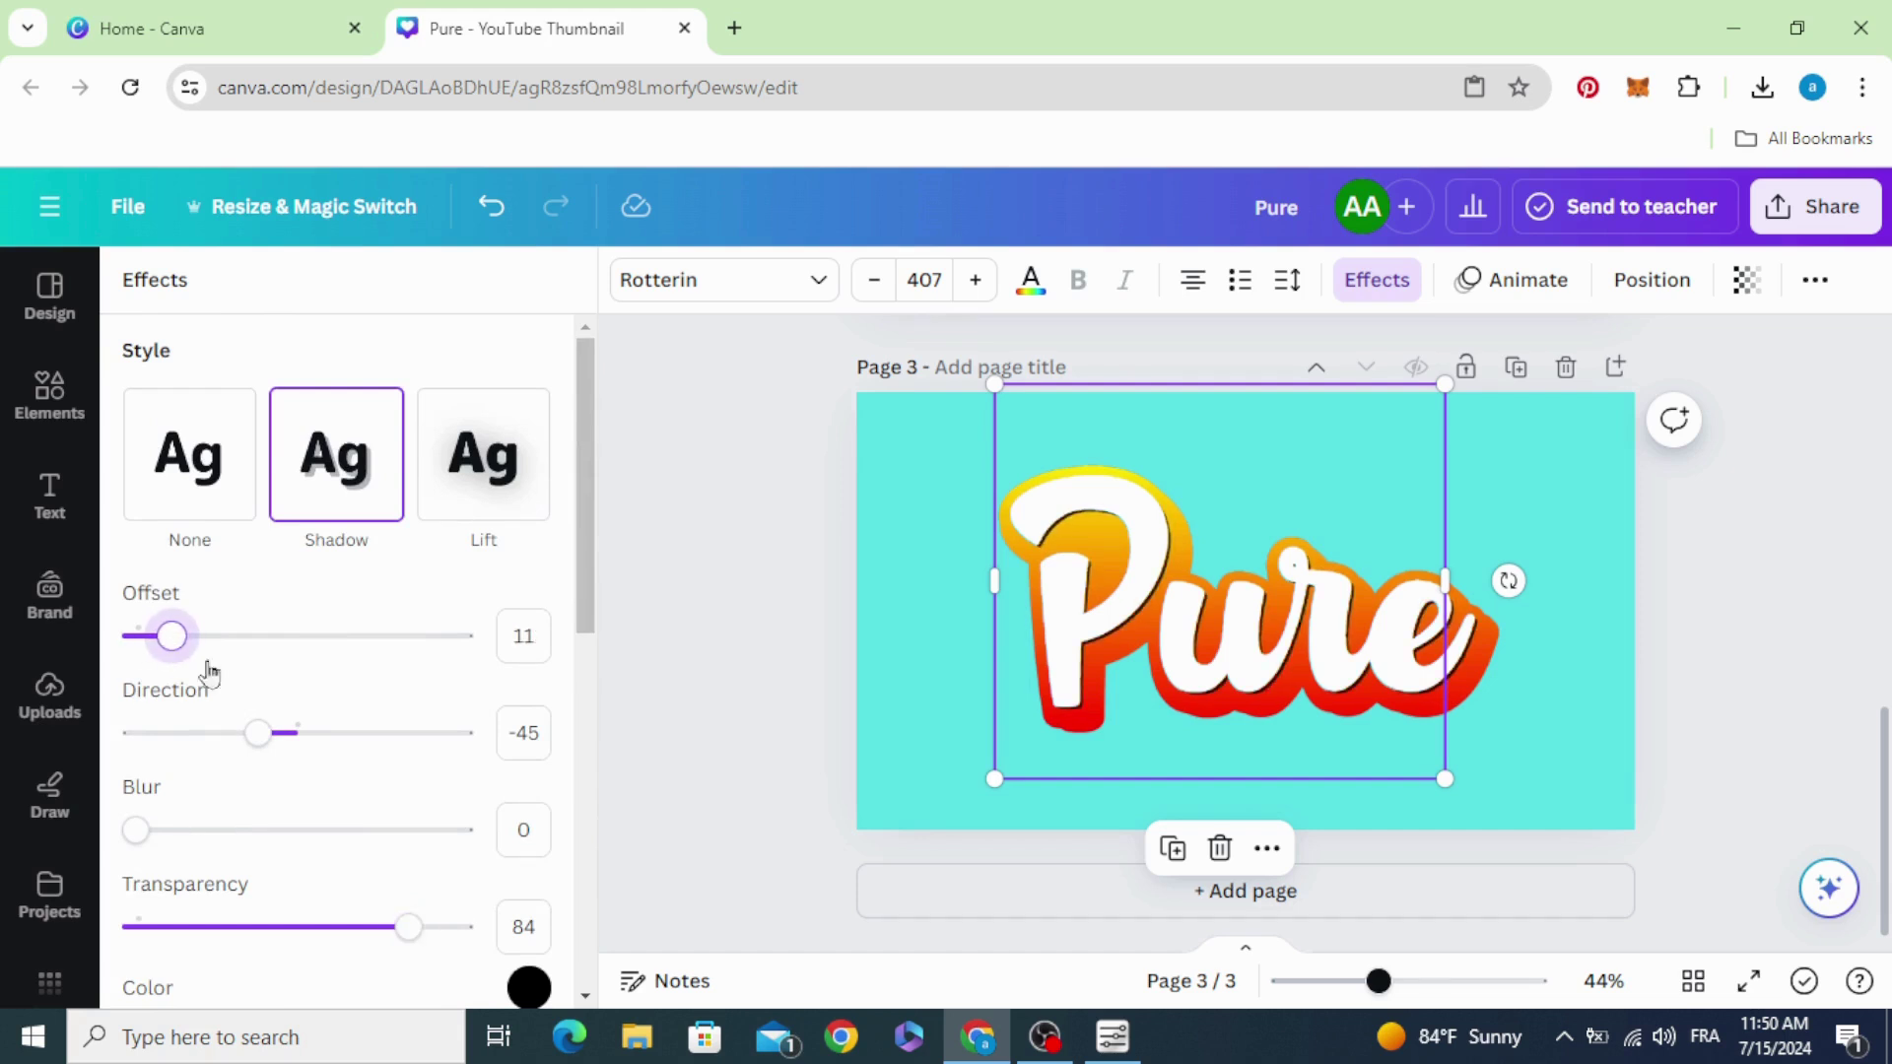
pyautogui.click(771, 658)
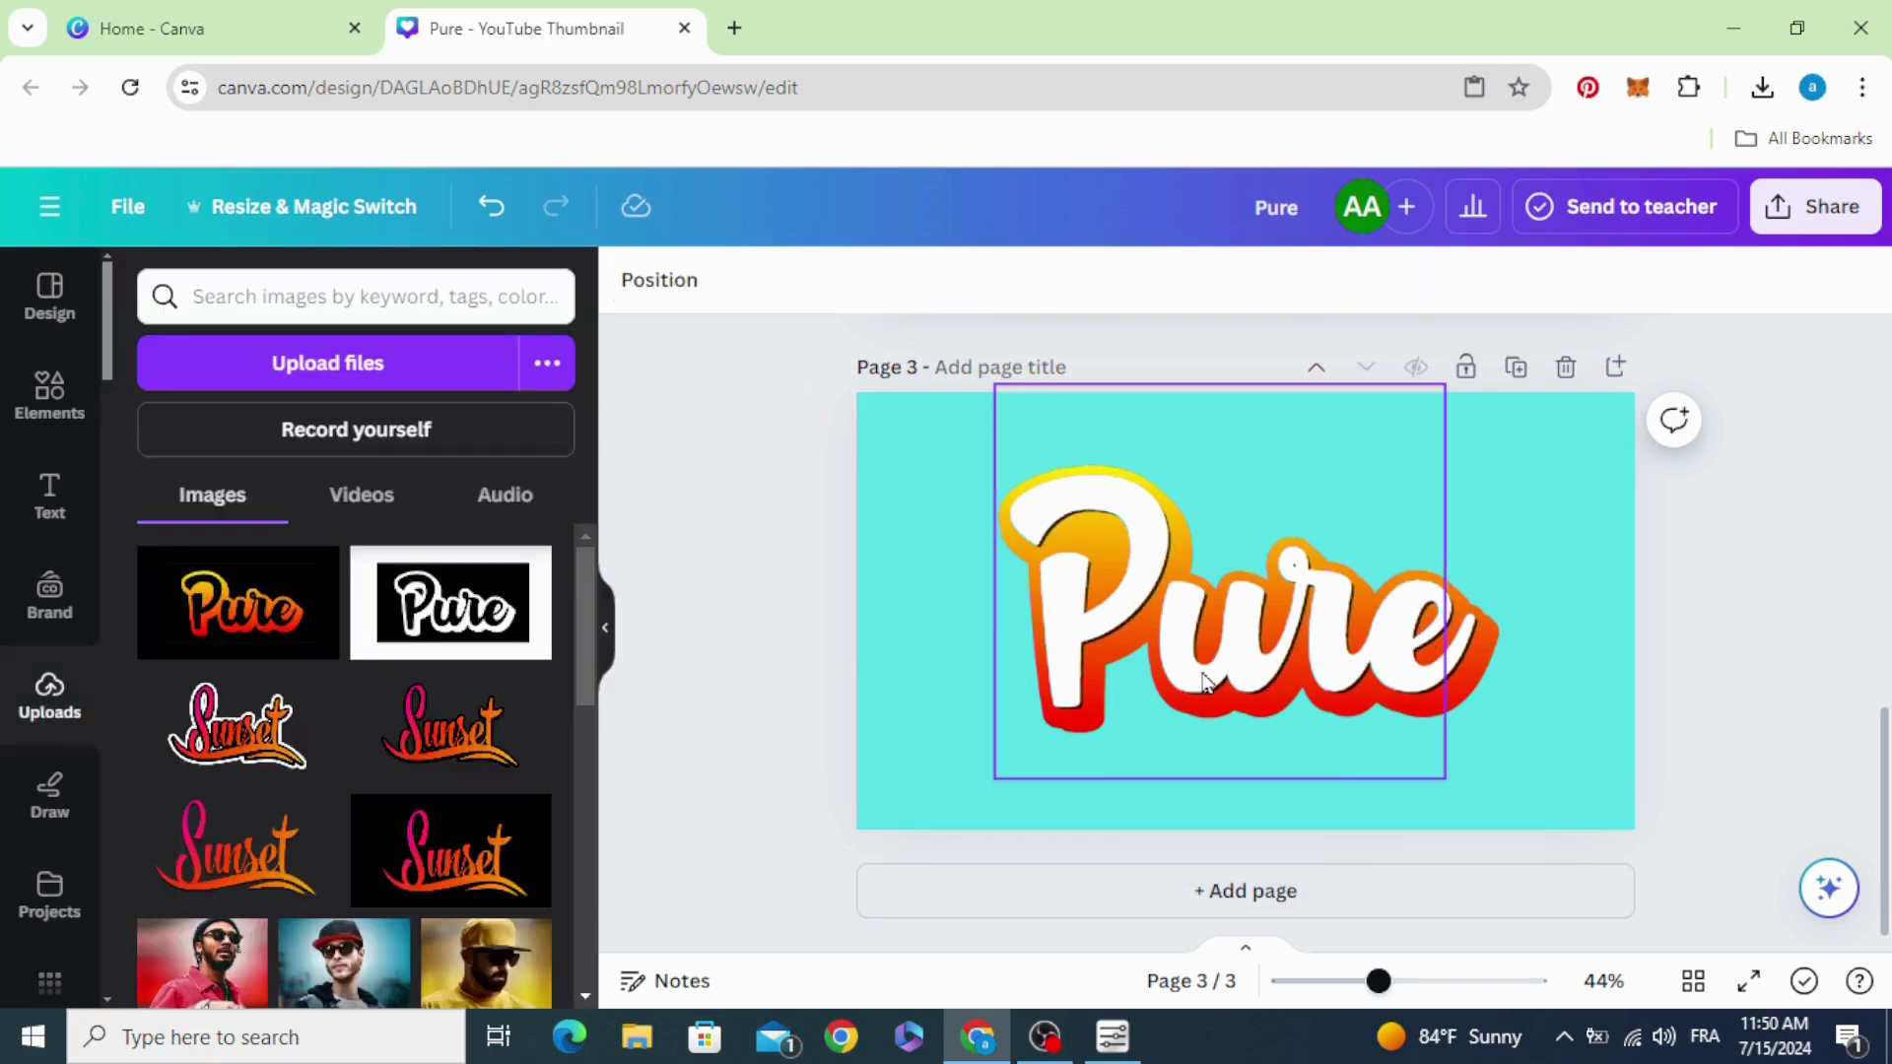
pyautogui.scroll(4, 1706, 717)
pyautogui.scroll(-4, 1704, 714)
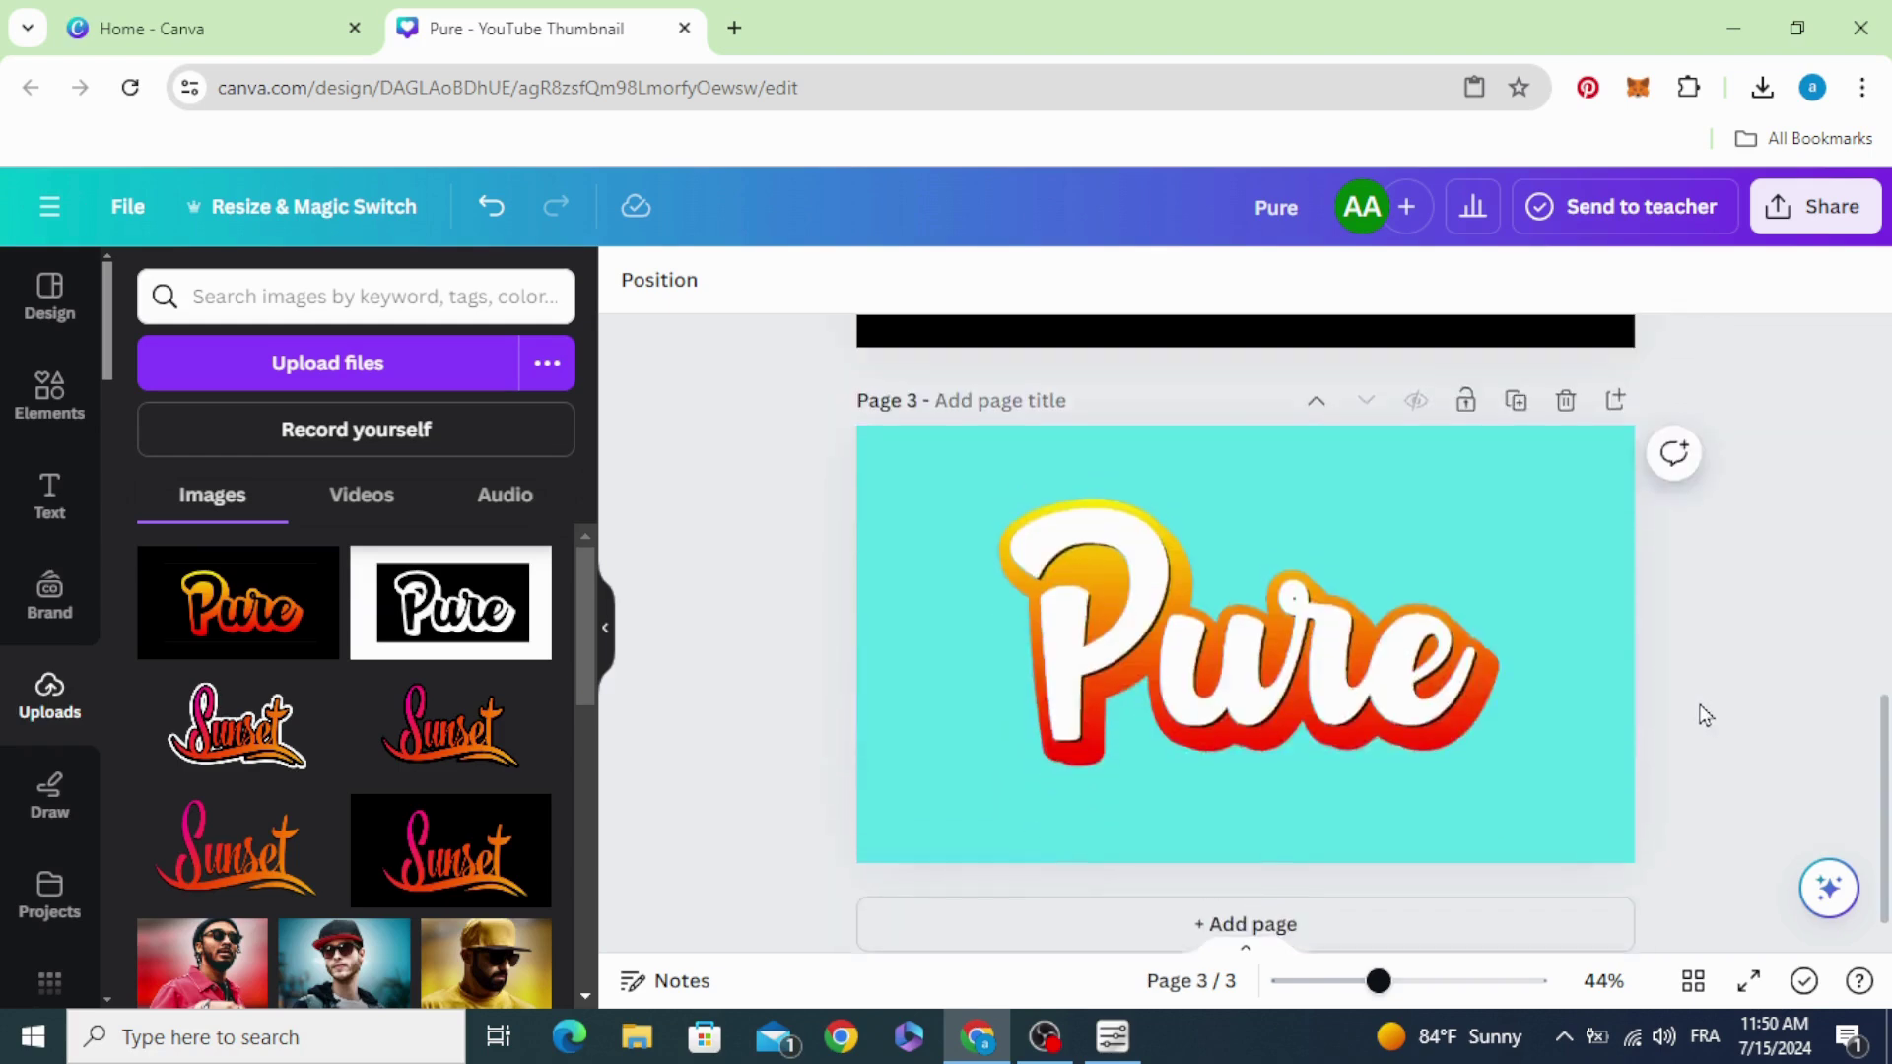
pyautogui.scroll(3, 1704, 714)
pyautogui.scroll(-3, 1703, 717)
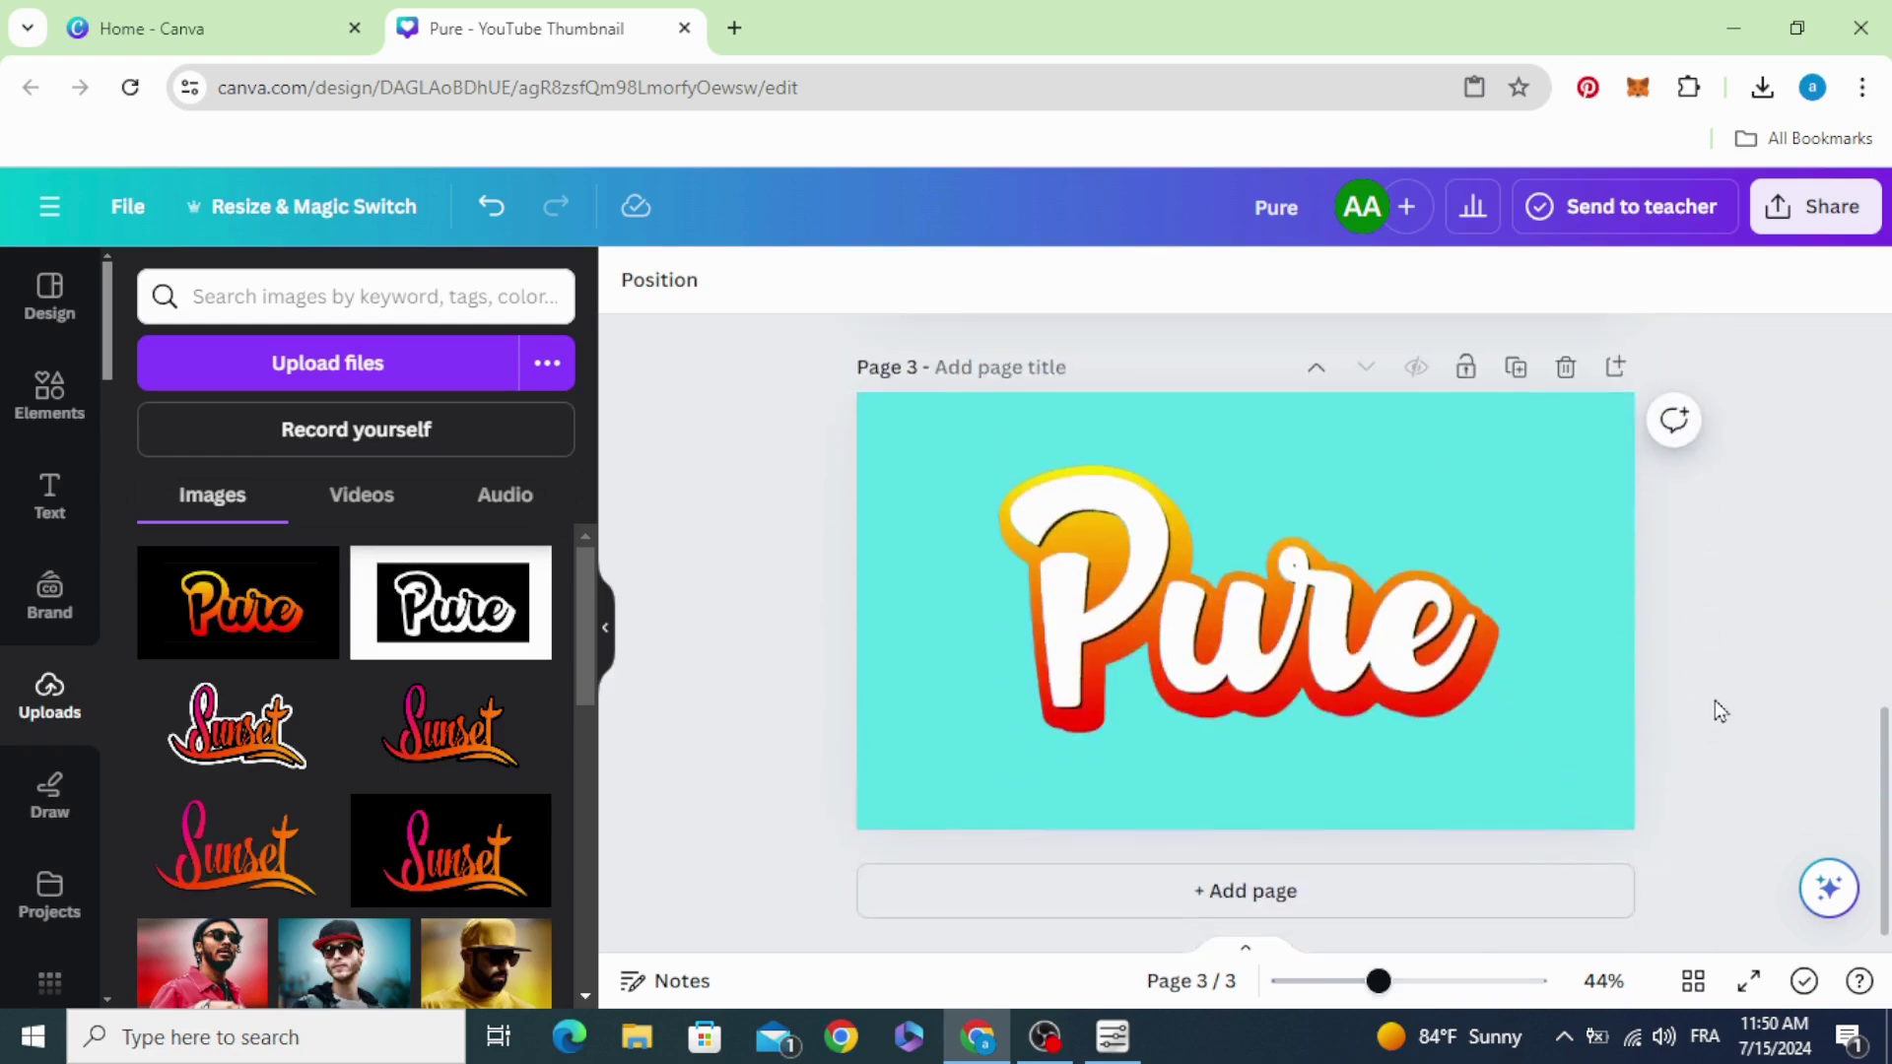